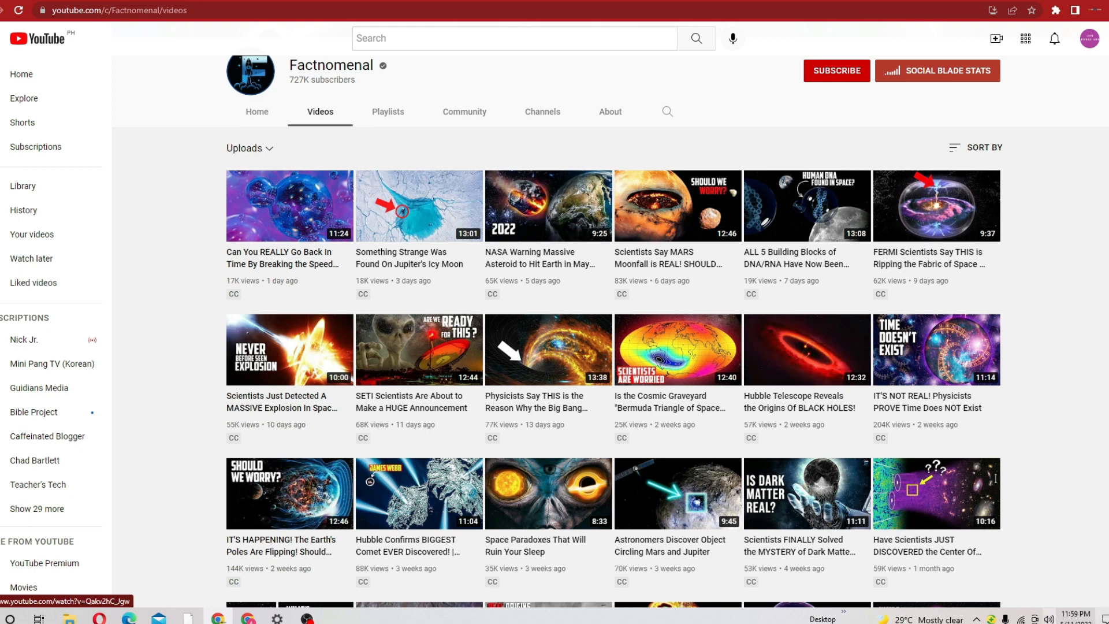
Step: Examine the Factnomenal channel's uploads, comparing the view counts and upload dates of its recent videos
scroll(1065, 428, up, 3)
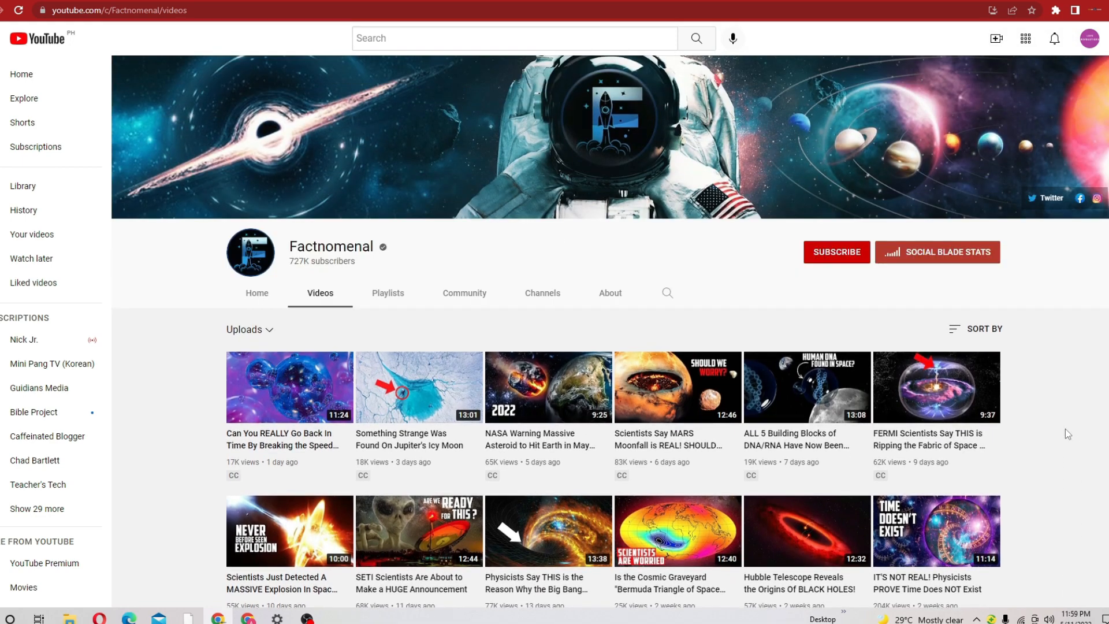
scroll(1066, 434, down, 5)
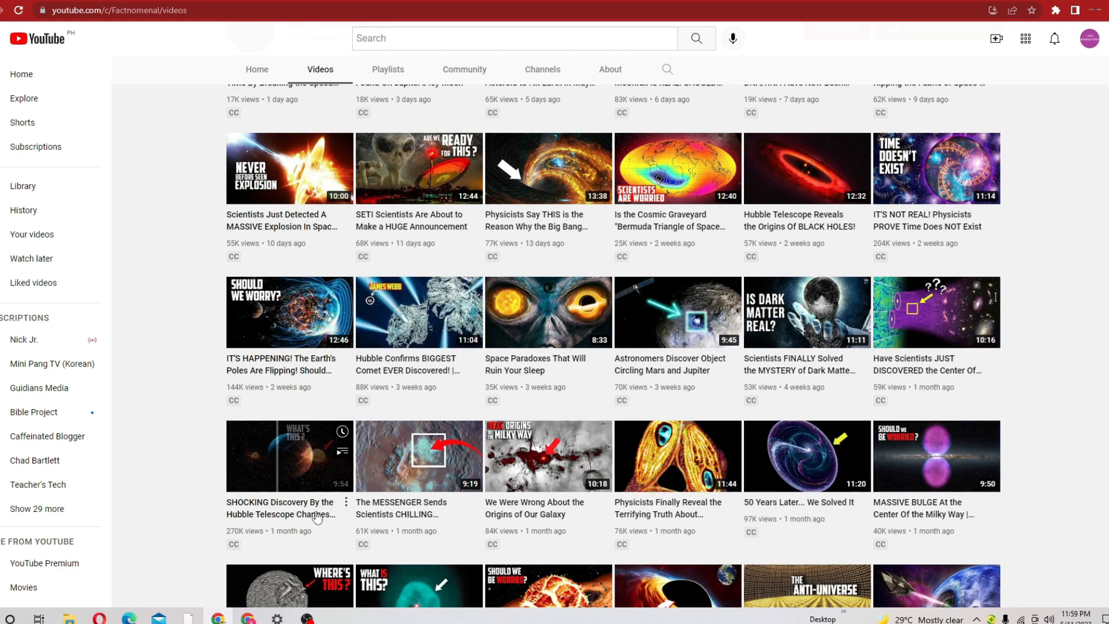
scroll(238, 538, down, 3)
scroll(523, 503, up, 5)
scroll(523, 503, up, 2)
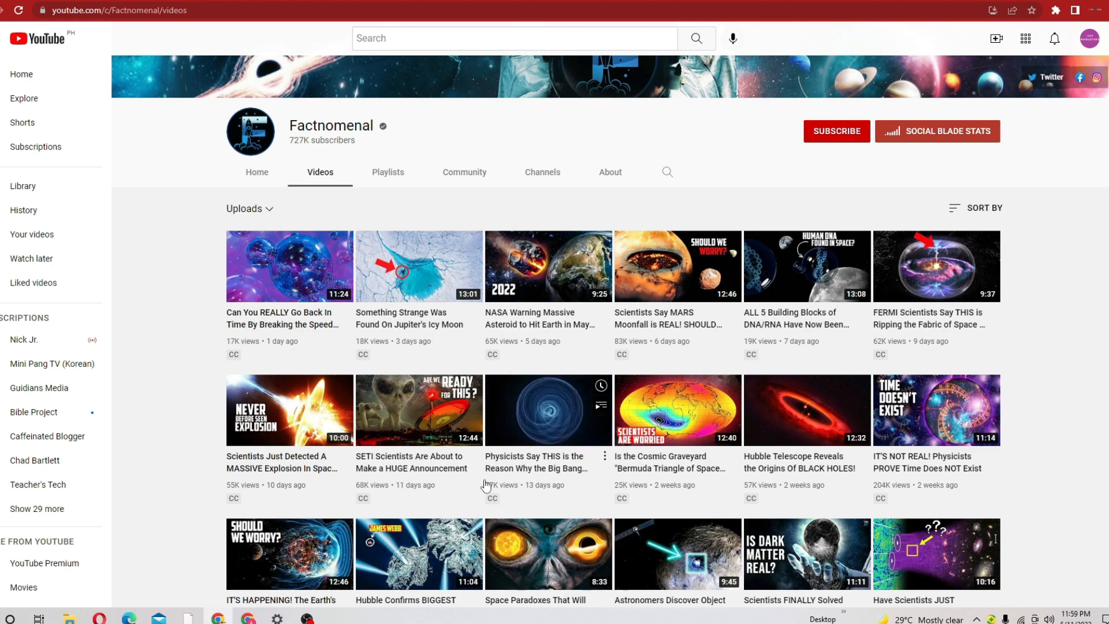
mouse_move(252, 345)
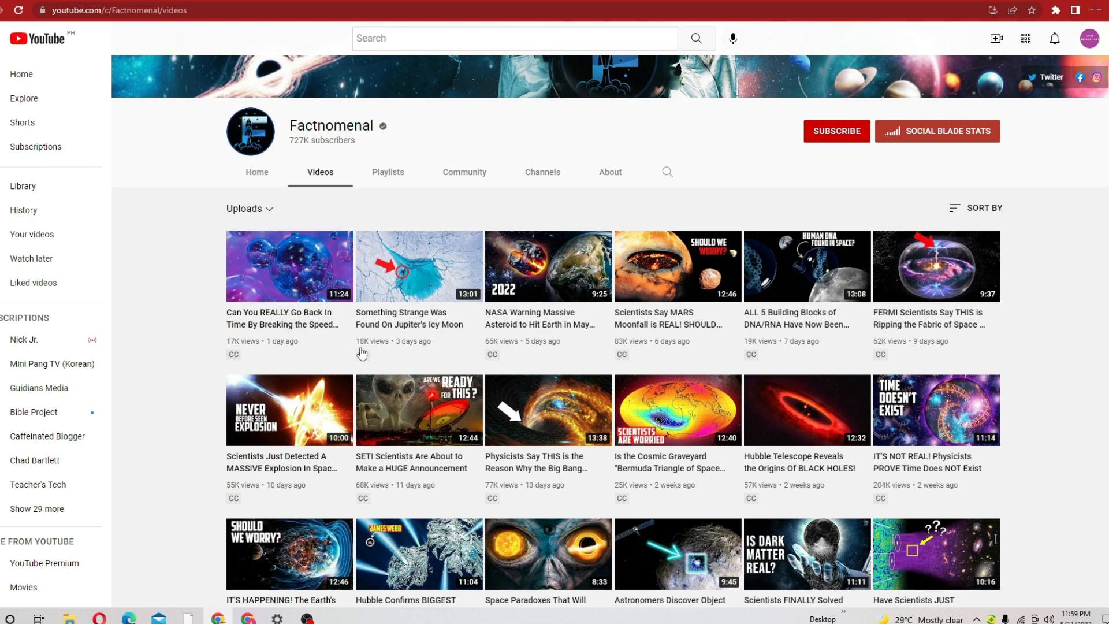
mouse_move(370, 354)
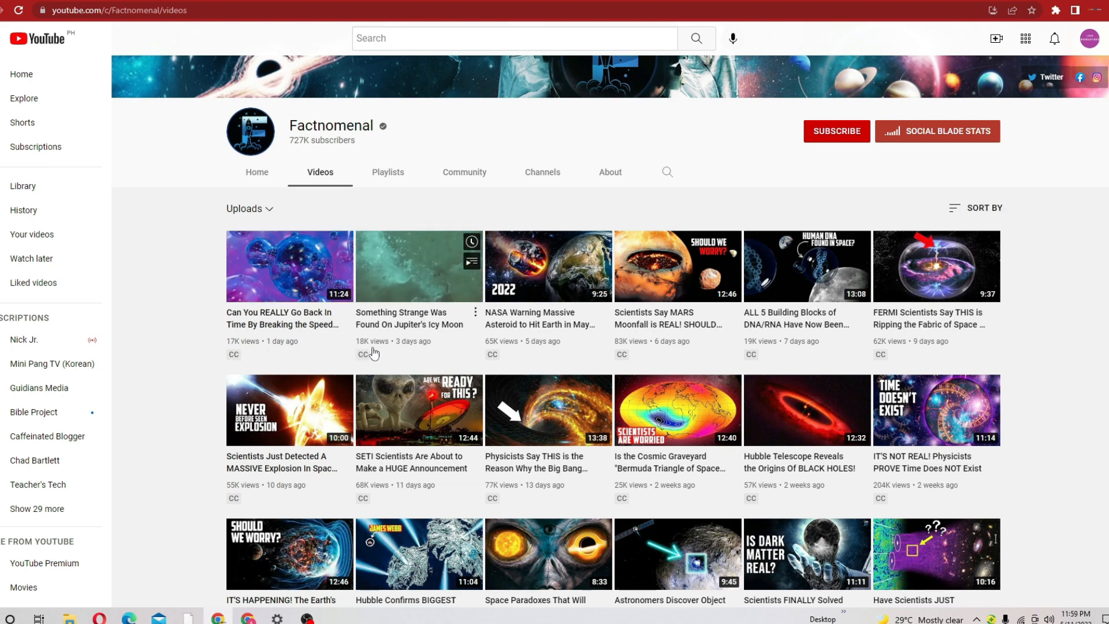
mouse_move(543, 351)
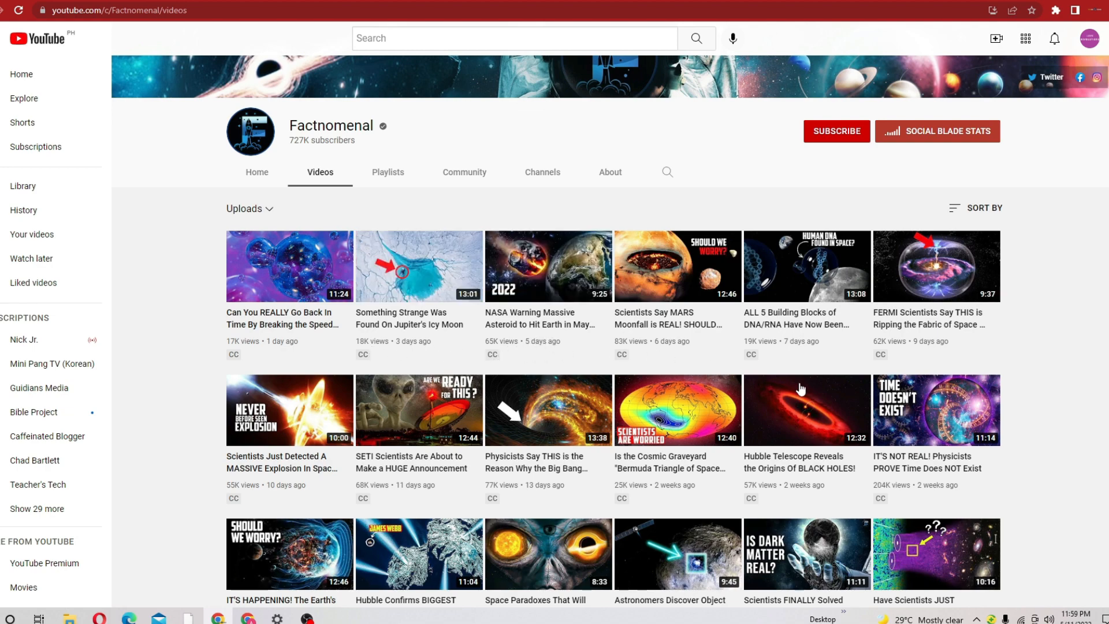
mouse_move(640, 431)
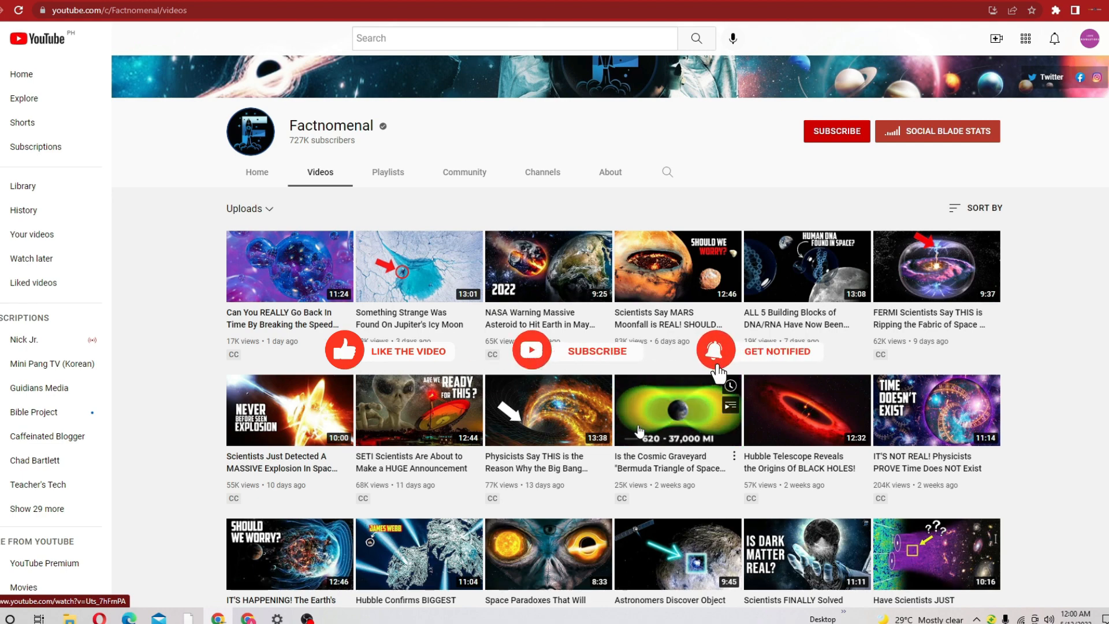
Step: Show Factnomenal's Social Blade stats and highlight the estimated monthly earnings, estimated yearly earnings and the video views for 2022-05-09
click(929, 128)
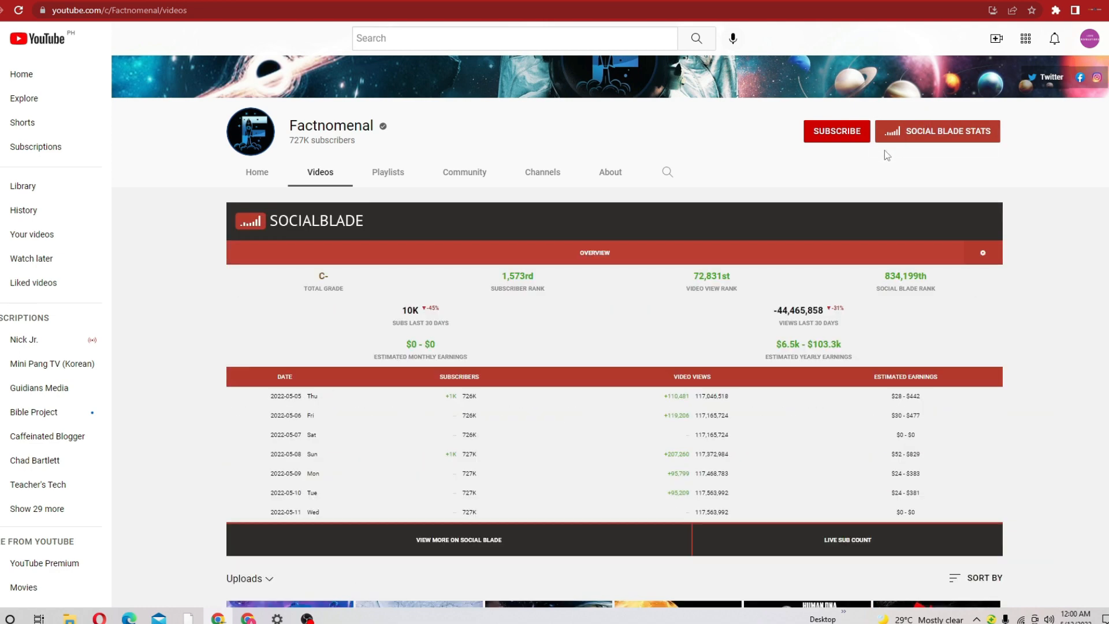
drag(439, 345, 373, 347)
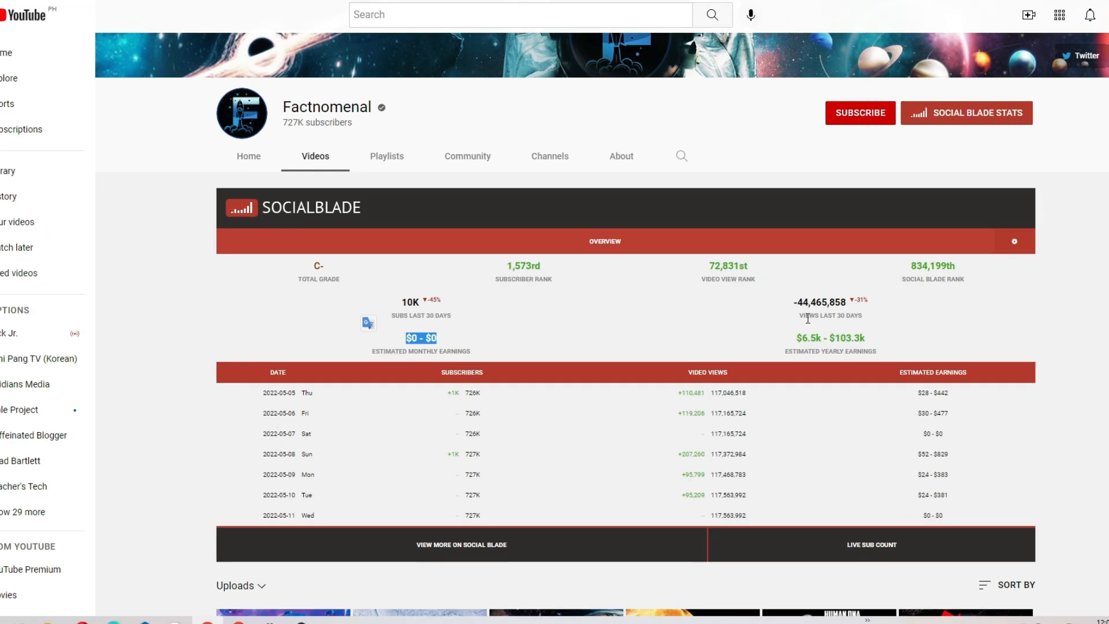
drag(870, 342, 795, 343)
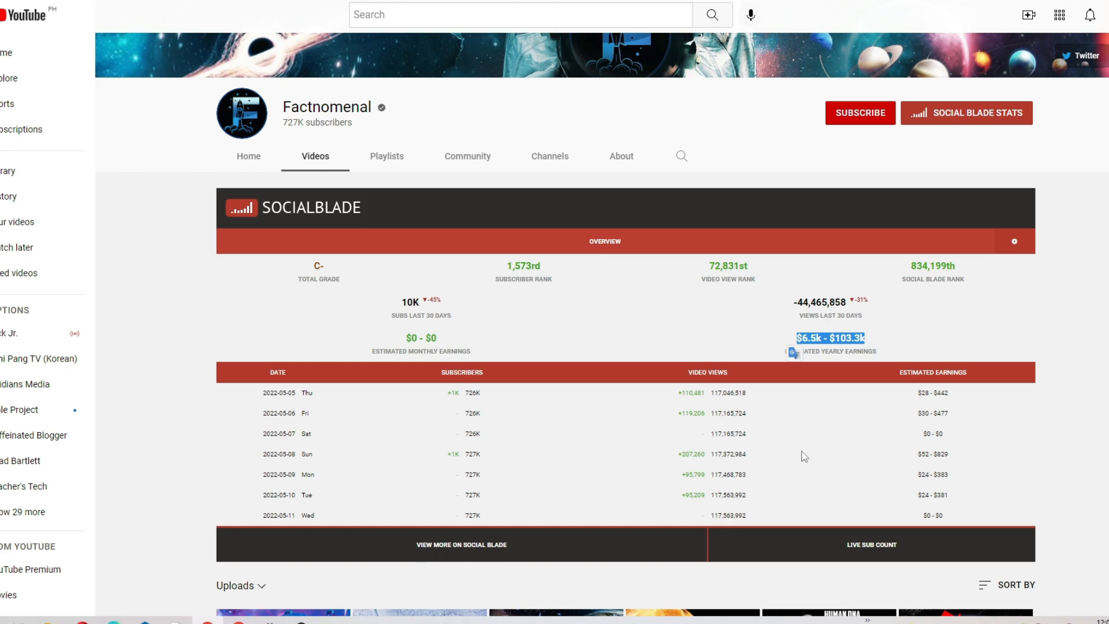
drag(675, 476, 728, 475)
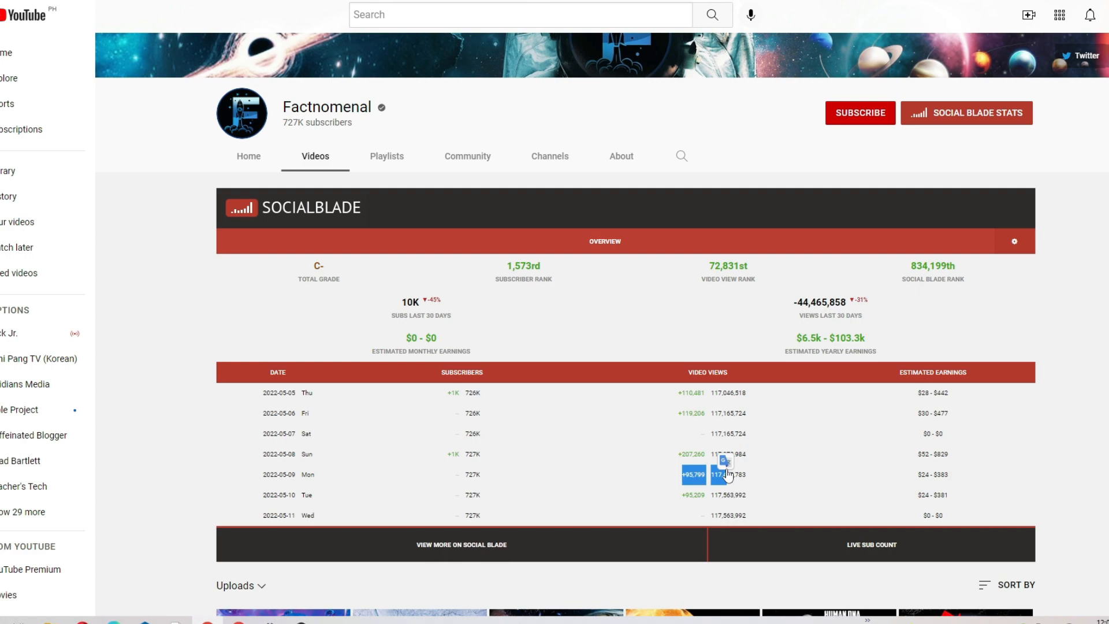
Step: Browse further through Factnomenal's older uploads and dismiss the 360 Total Security alert without allowing or blocking
scroll(713, 485, down, 10)
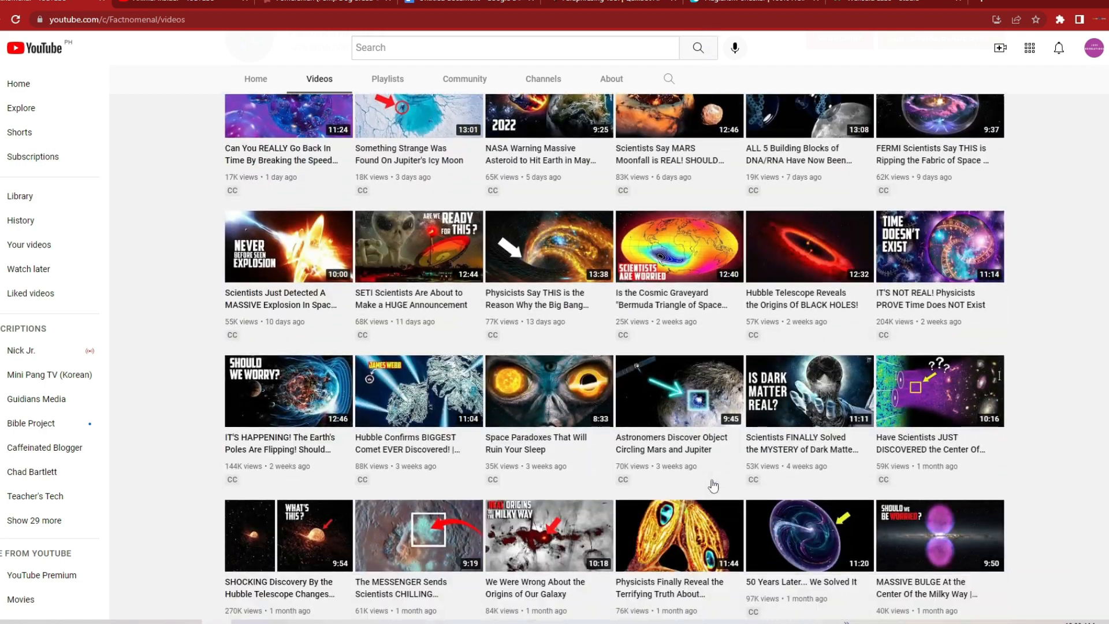
scroll(713, 485, down, 3)
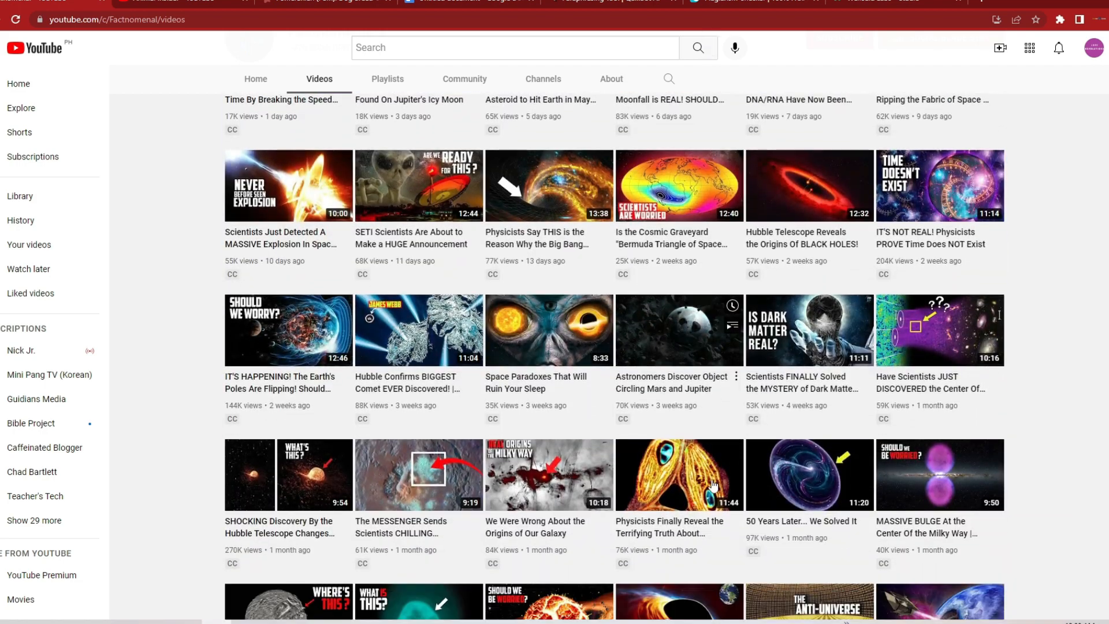
scroll(714, 487, down, 9)
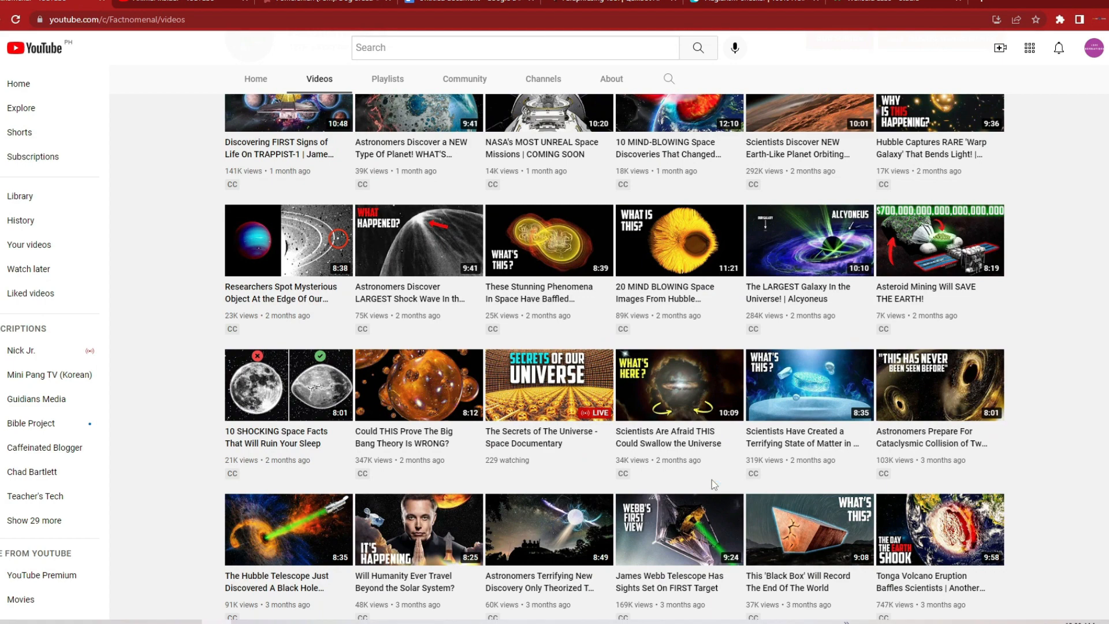
scroll(712, 480, up, 3)
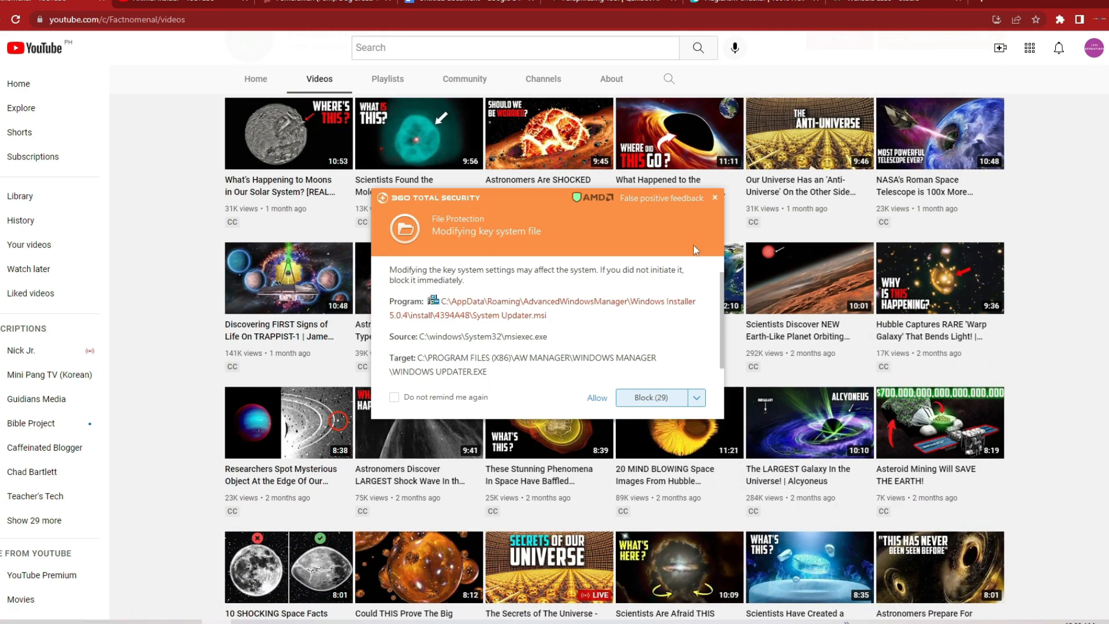
click(714, 198)
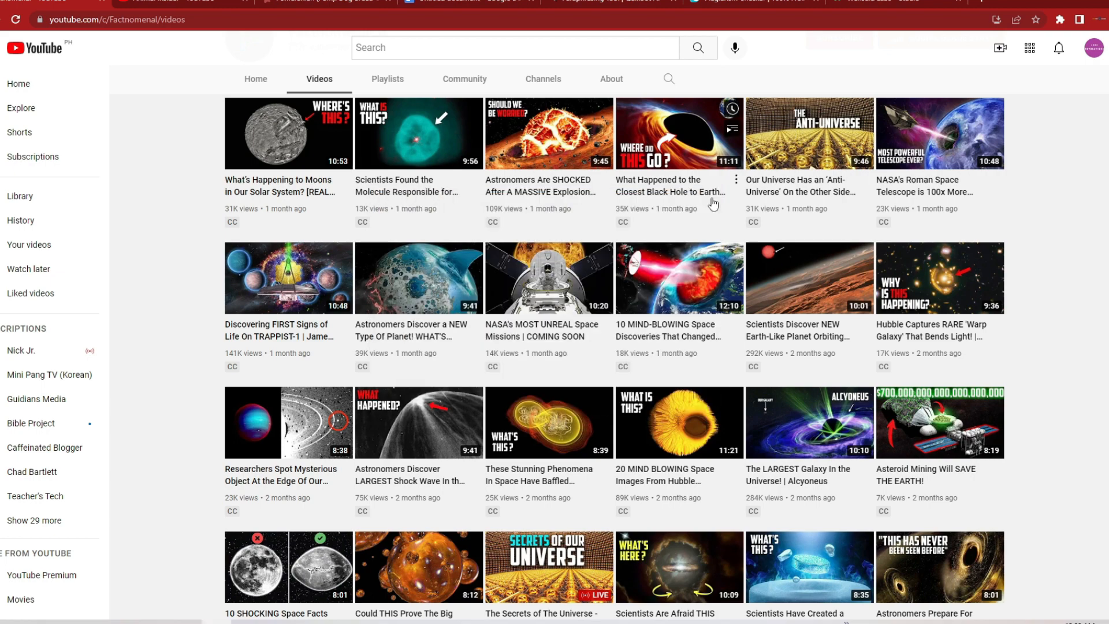
Step: Switch to the Animal Insider channel, dismiss the security alert and show the channel's Social Blade stats
click(183, 1)
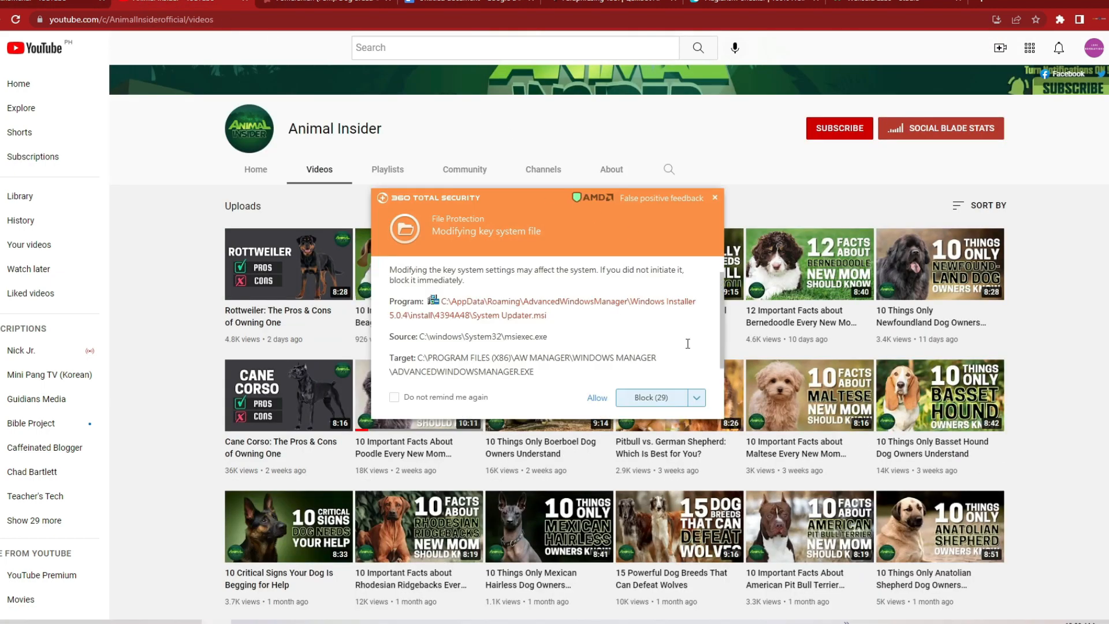
click(714, 198)
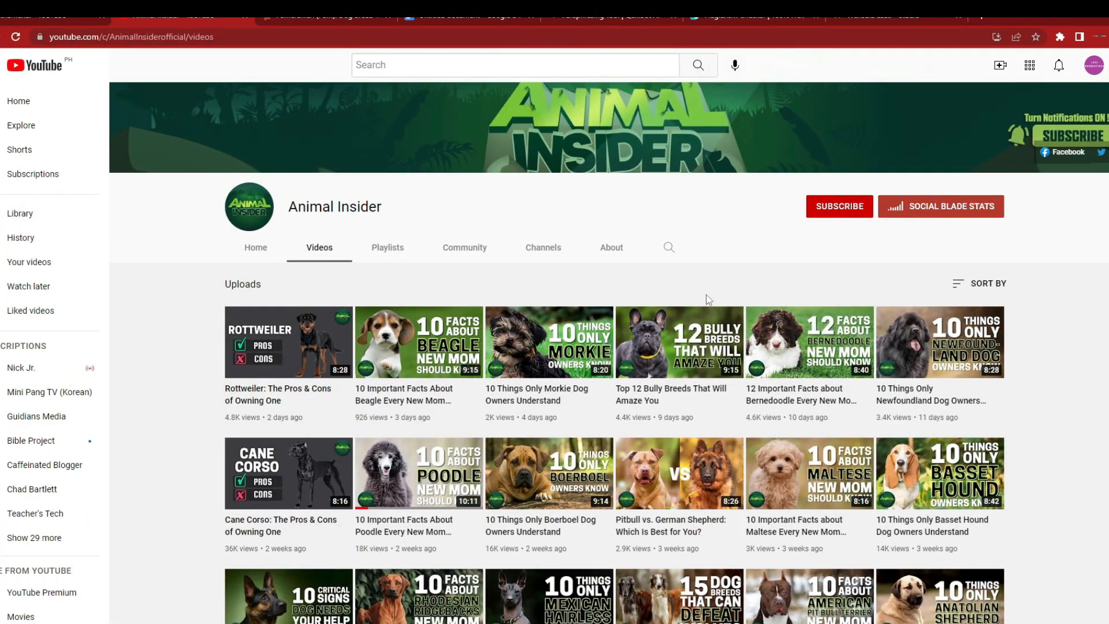
click(943, 210)
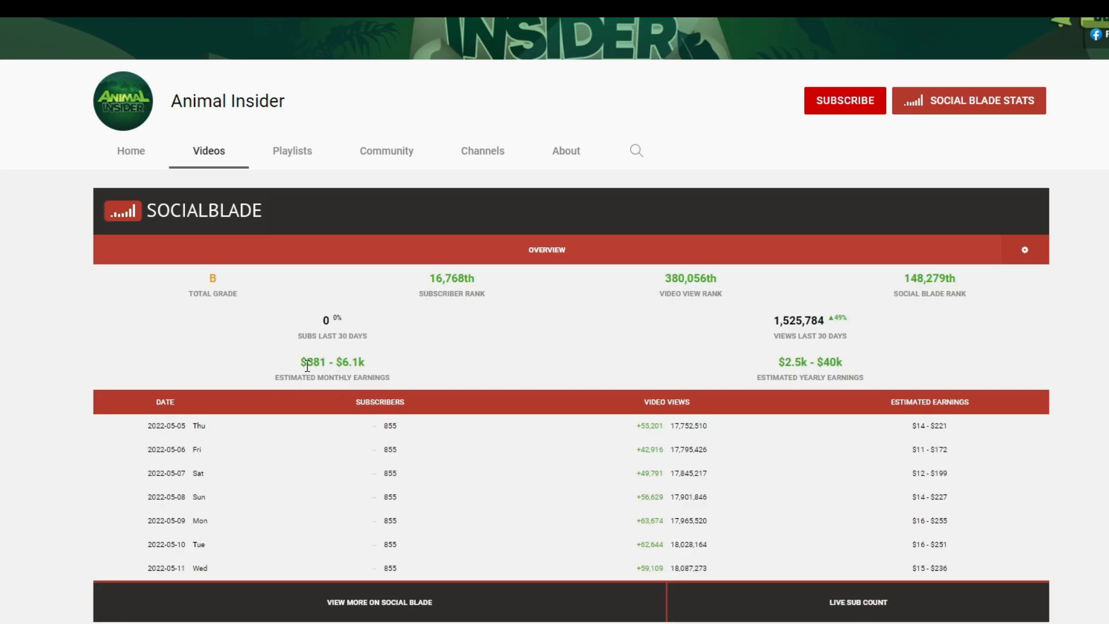
Step: Highlight Animal Insider's estimated monthly earnings, estimated yearly earnings and the video views for 2022-05-06
drag(302, 364, 397, 368)
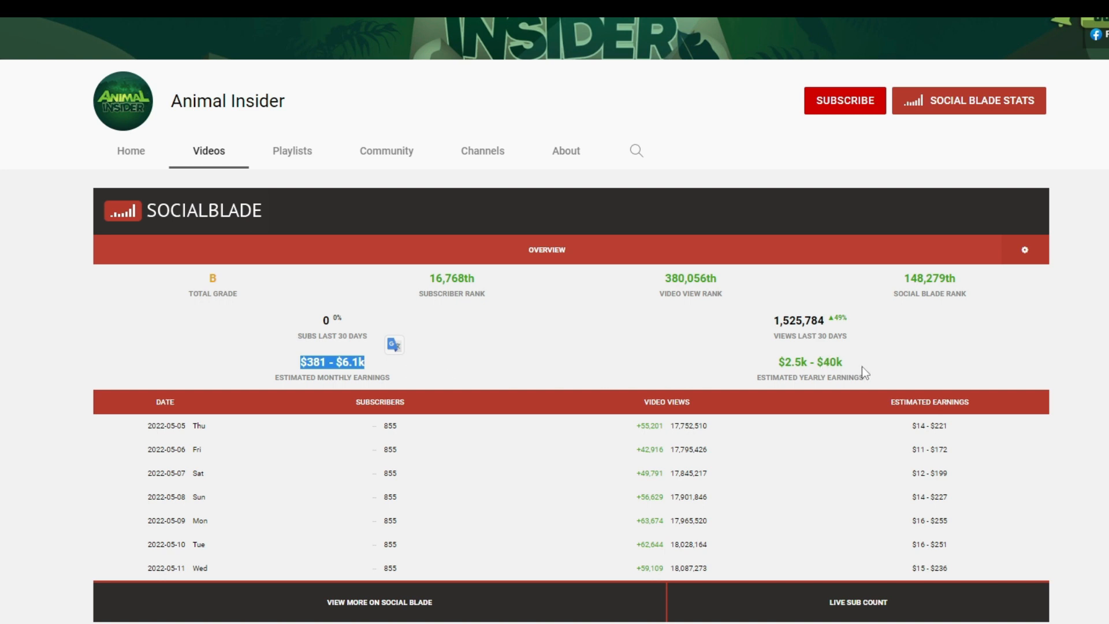
drag(845, 363, 781, 364)
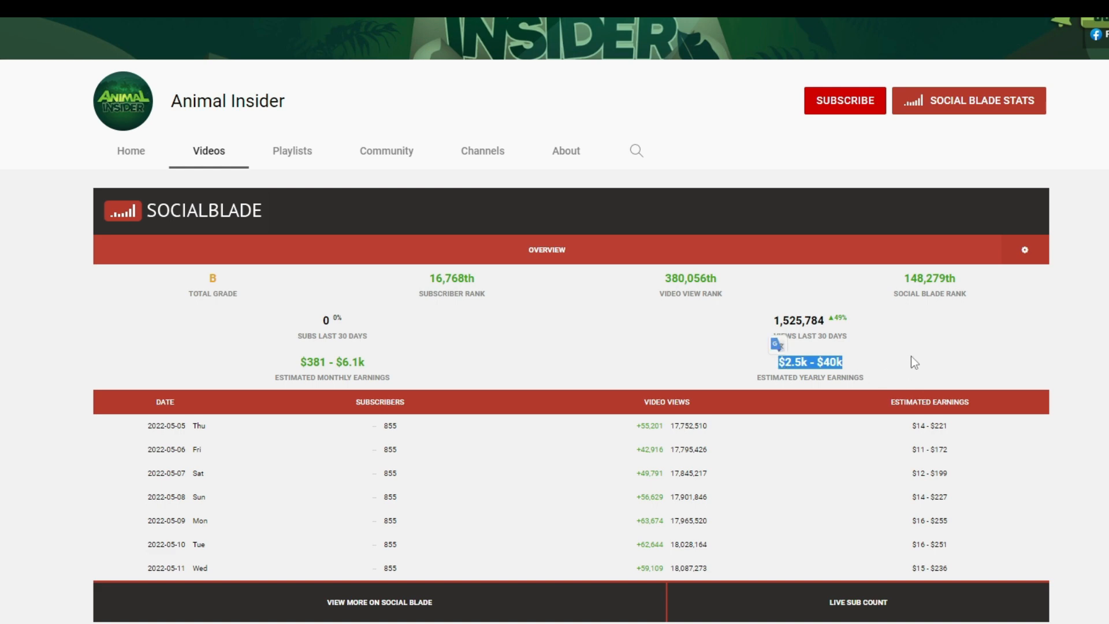
scroll(915, 362, down, 5)
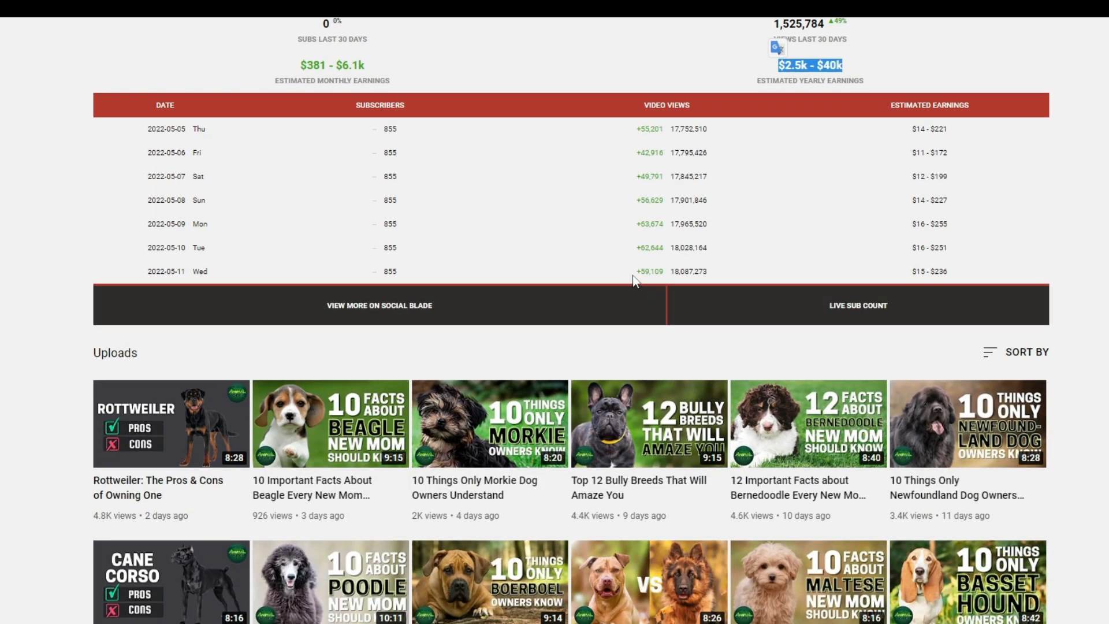
drag(636, 153, 749, 153)
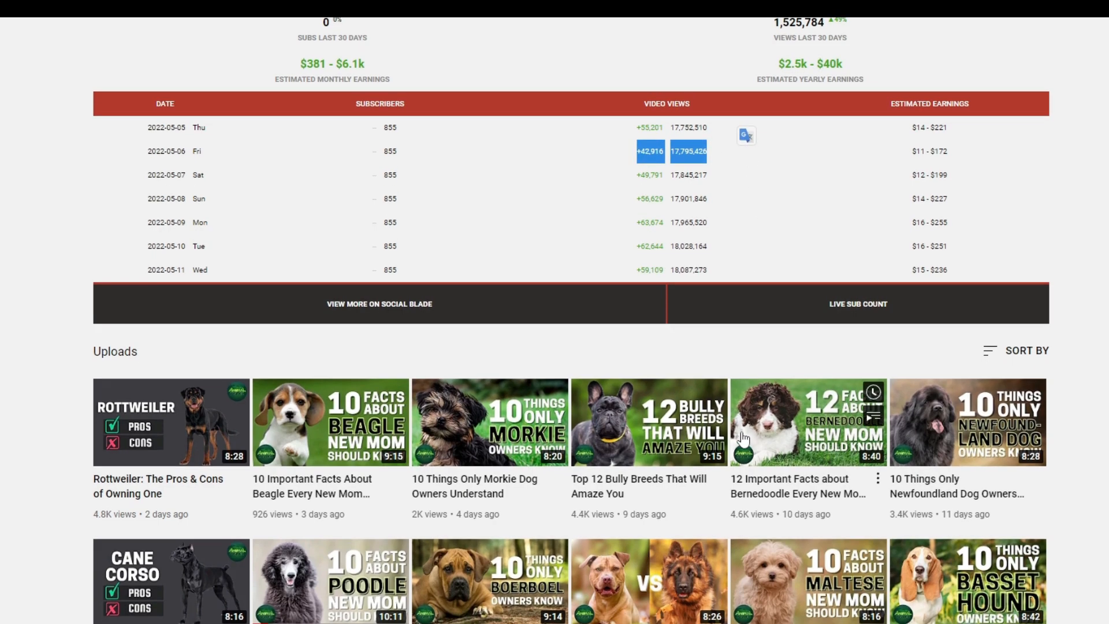
Step: Browse Animal Insider's dog breed uploads to examine their topics, thumbnails and view counts
scroll(743, 439, down, 5)
scroll(742, 439, down, 6)
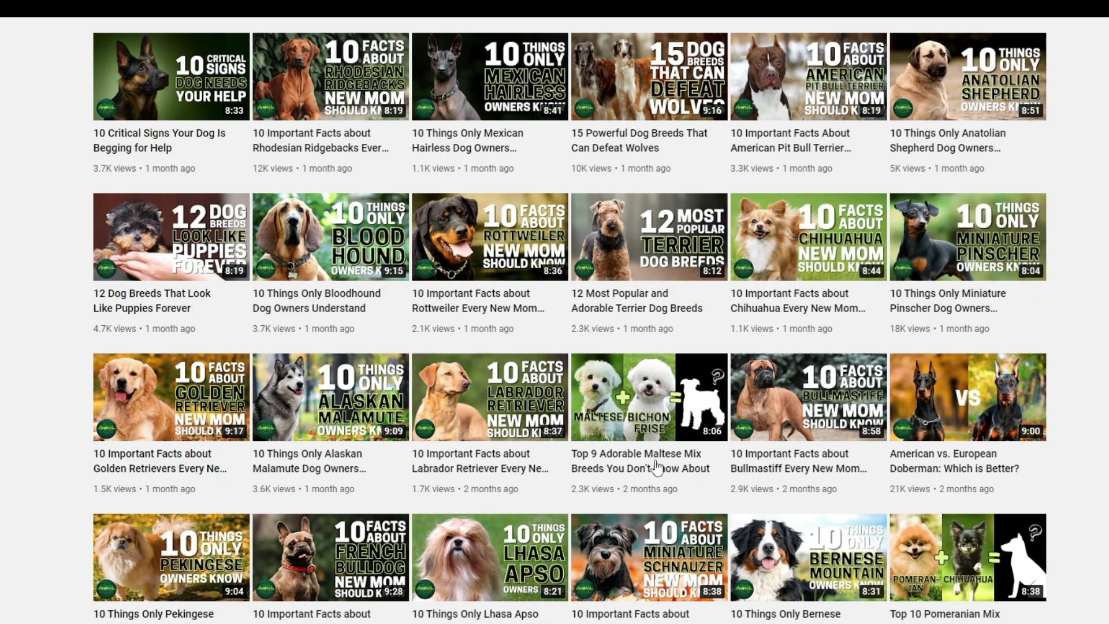
scroll(657, 466, down, 1)
scroll(657, 466, down, 1)
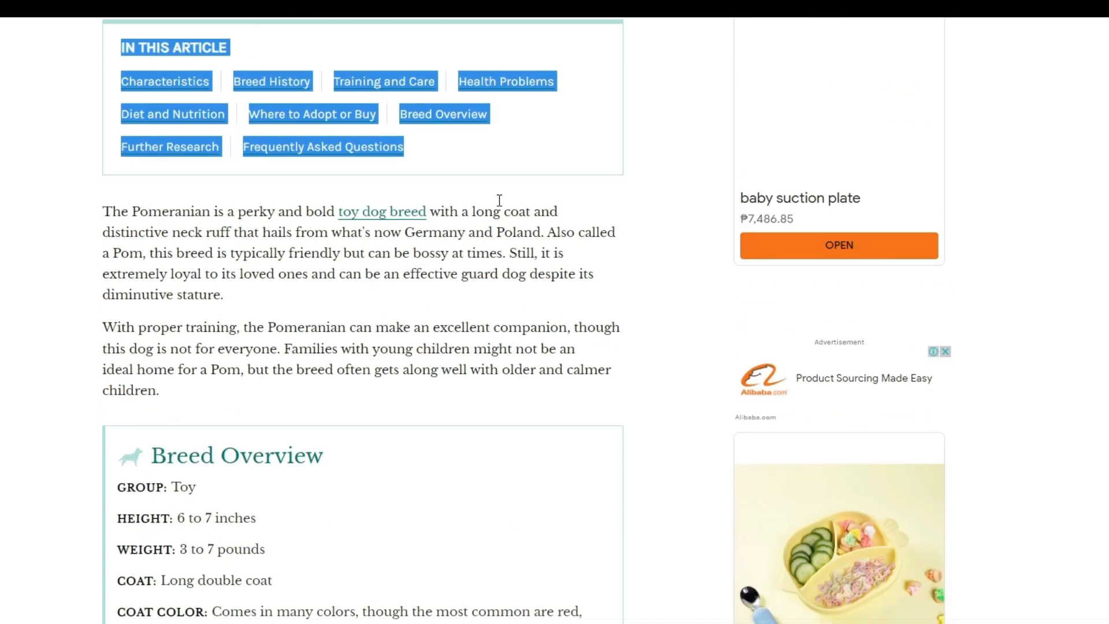
Step: Review the Pomeranian breed profile on The Spruce Pets and select its two introductory paragraphs below the article contents
scroll(577, 274, up, 6)
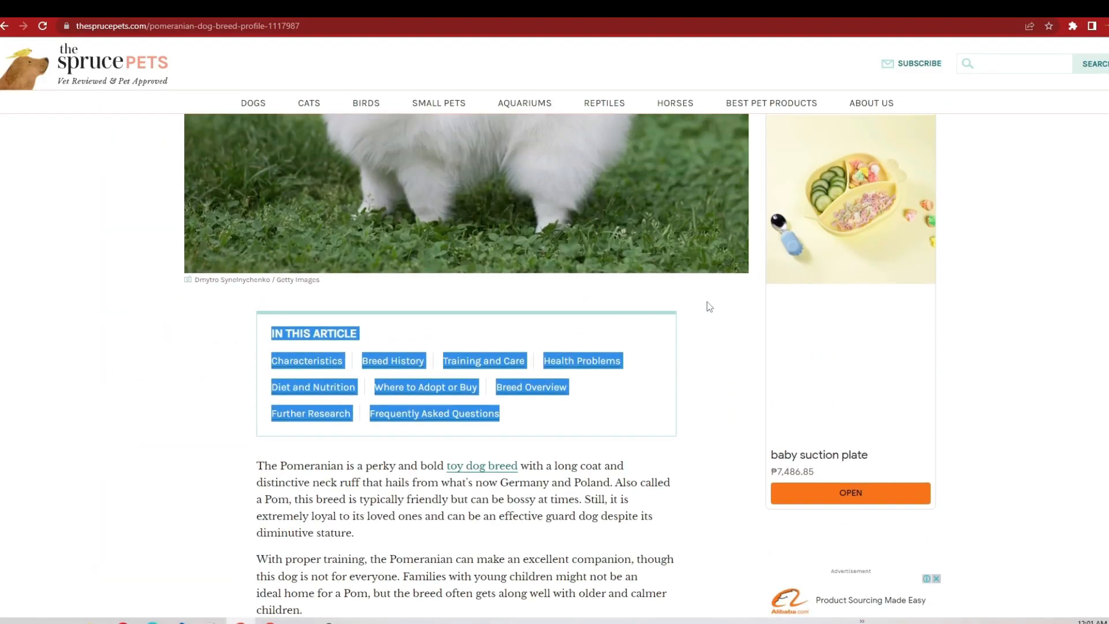
scroll(710, 307, up, 5)
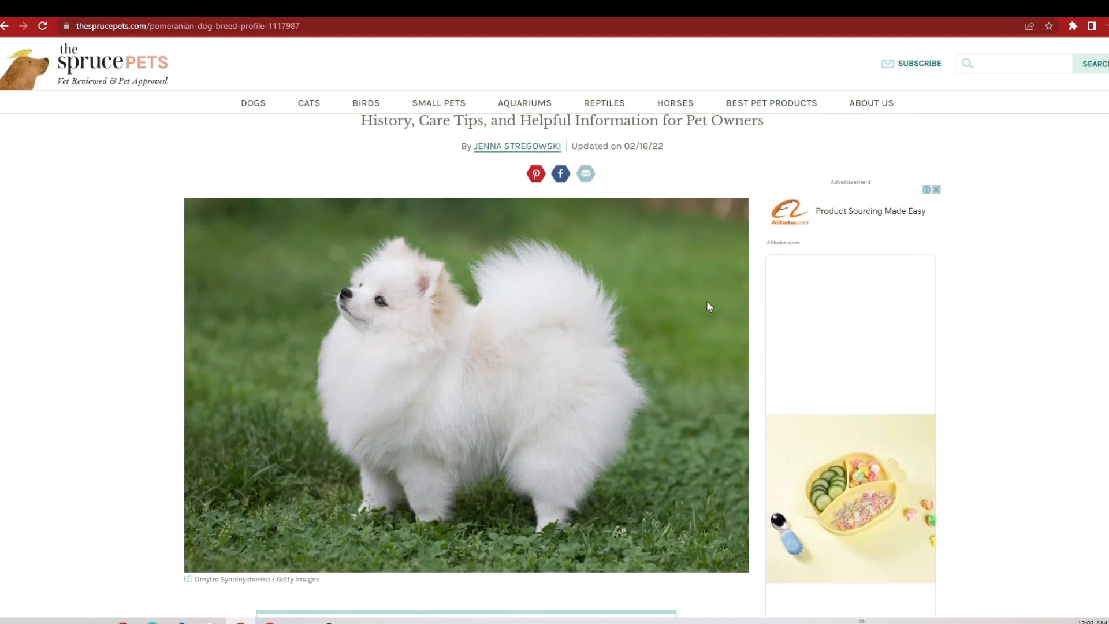
scroll(709, 307, up, 4)
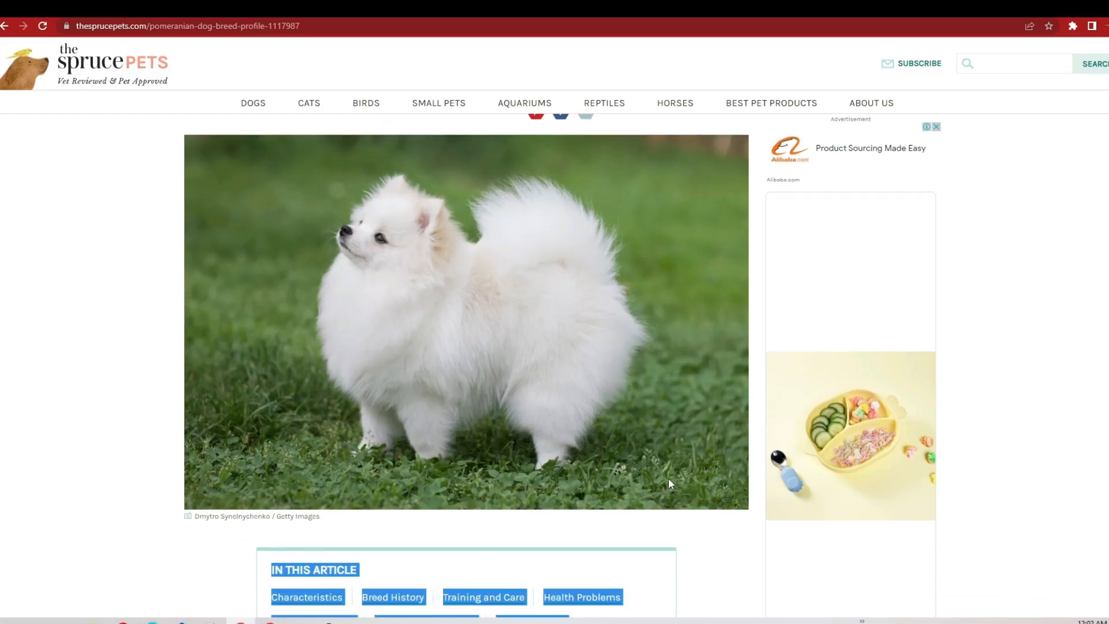
scroll(669, 481, down, 5)
scroll(669, 483, down, 1)
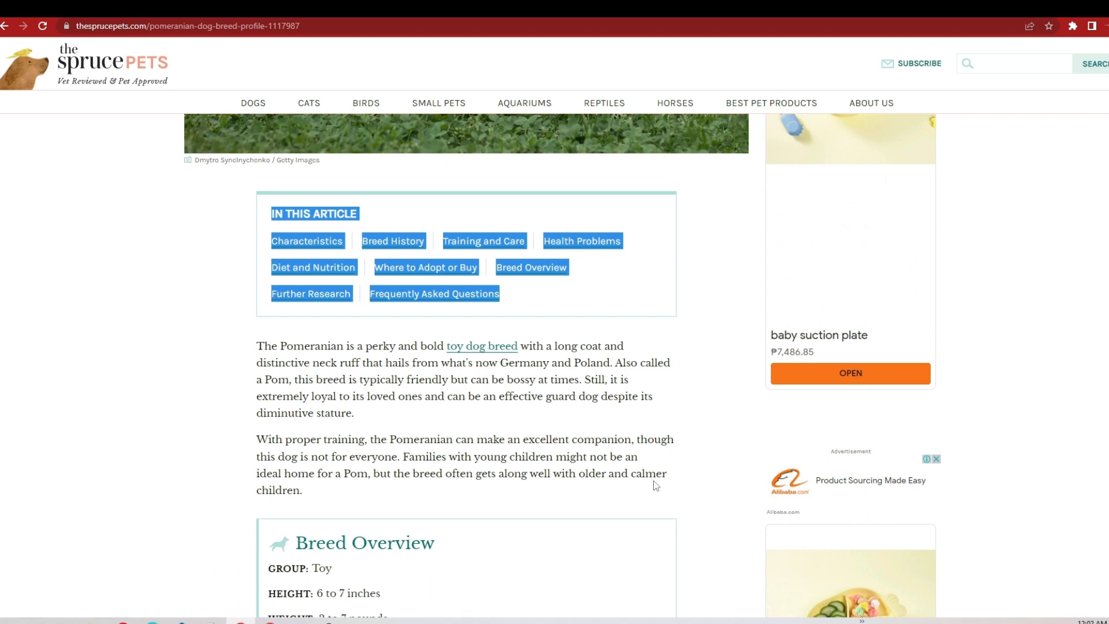
click(731, 327)
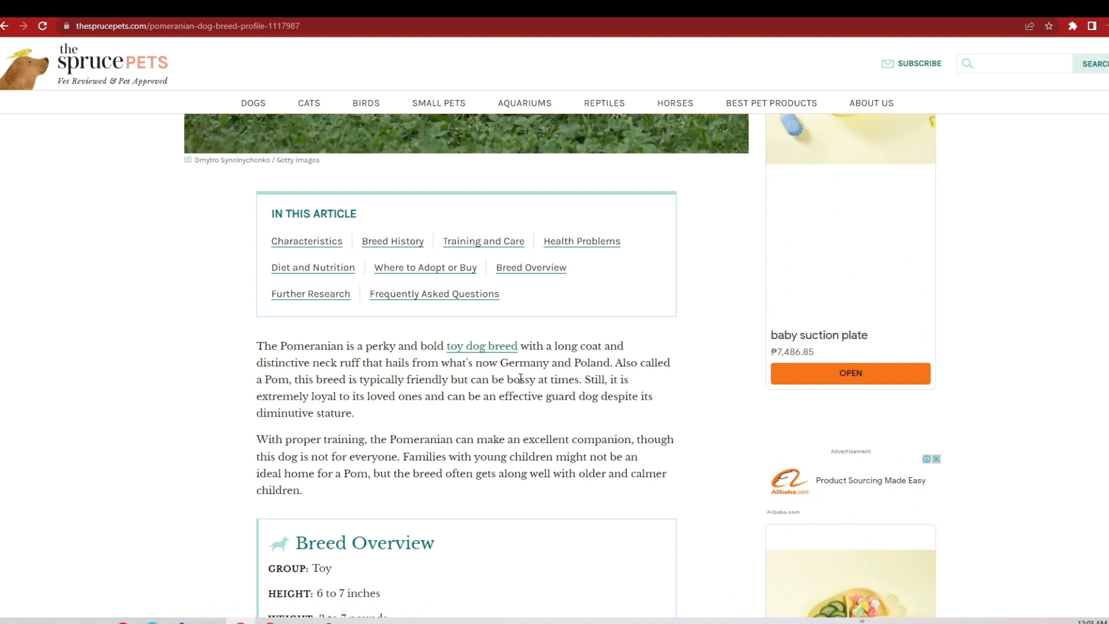
drag(255, 342, 683, 473)
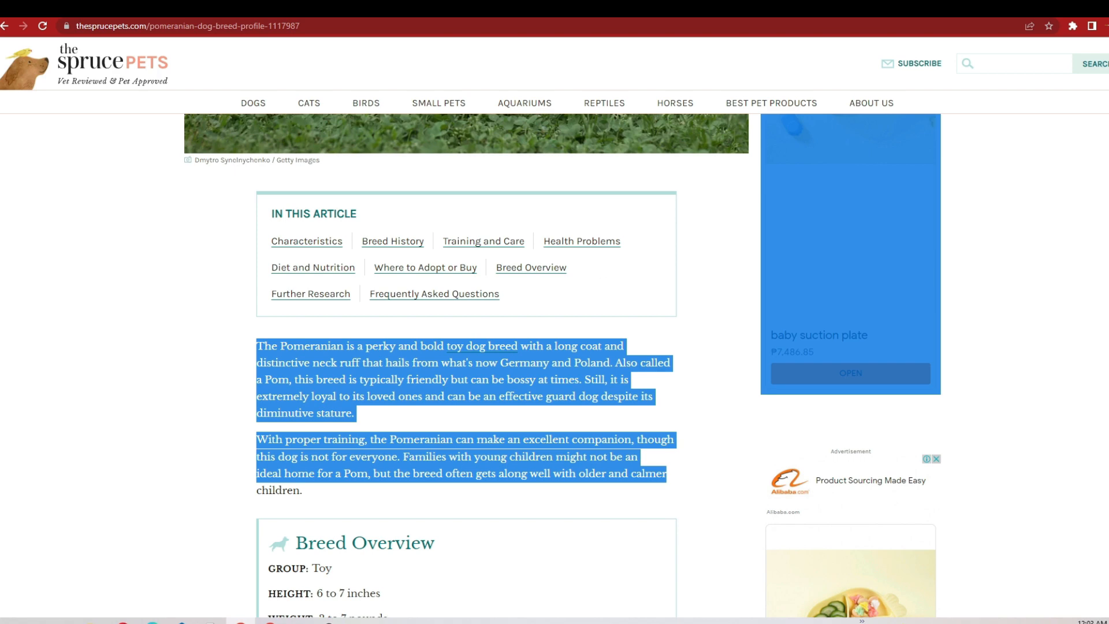
Step: Switch to the Google Docs script "10 Facts About Pomeranians", review it and highlight its text from the intro into the Personality Traits section
key(ctrl+Tab)
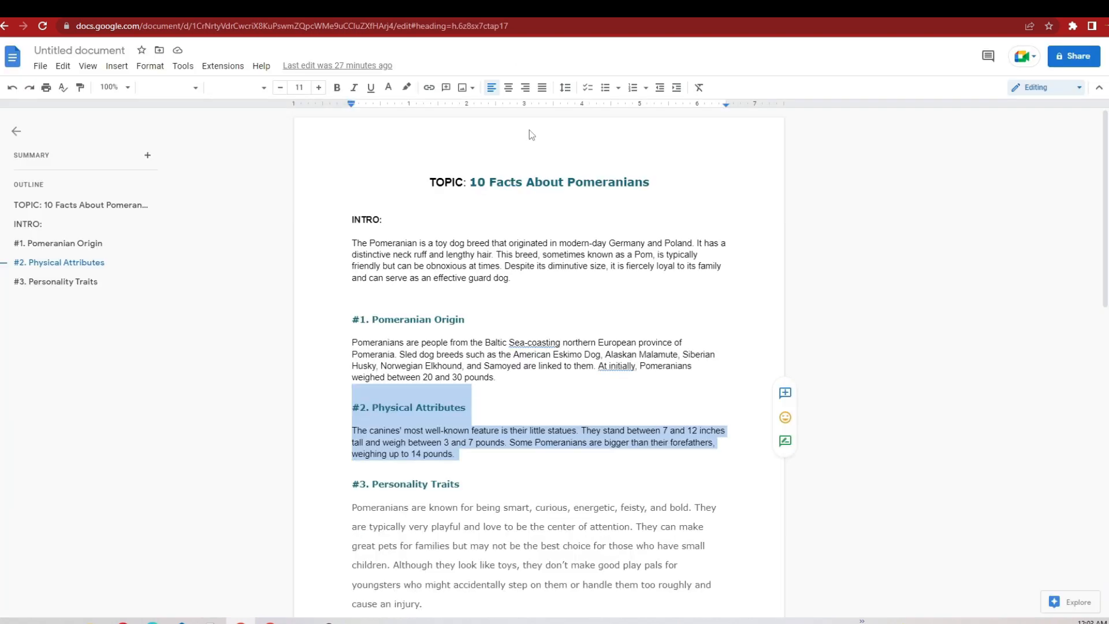
click(589, 393)
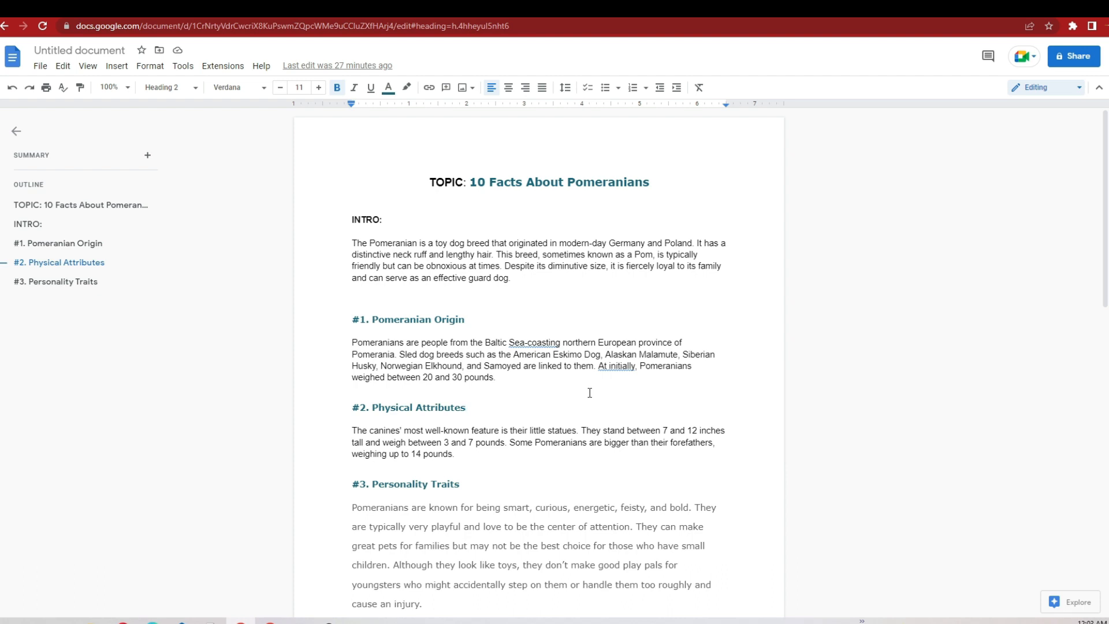
scroll(588, 395, down, 2)
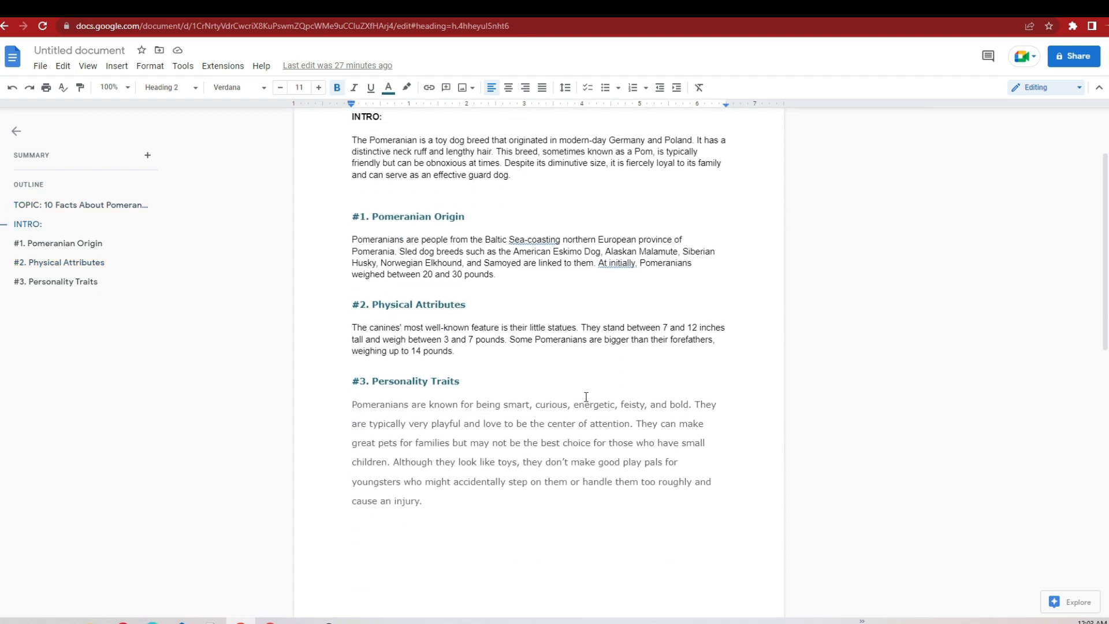
scroll(587, 397, up, 2)
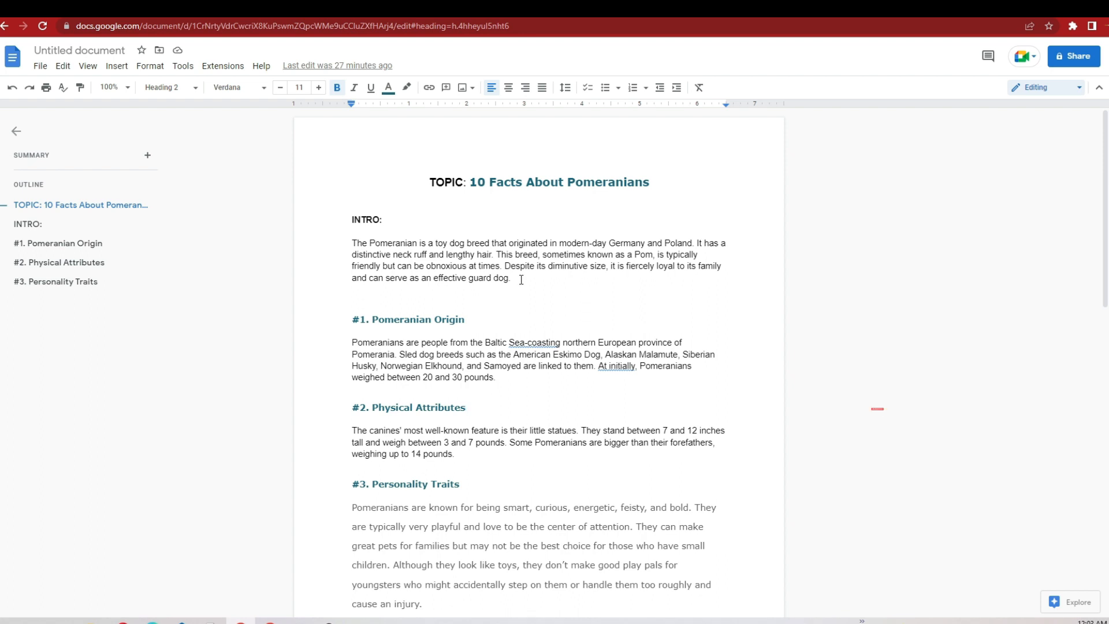
drag(511, 278, 398, 255)
drag(346, 214, 471, 474)
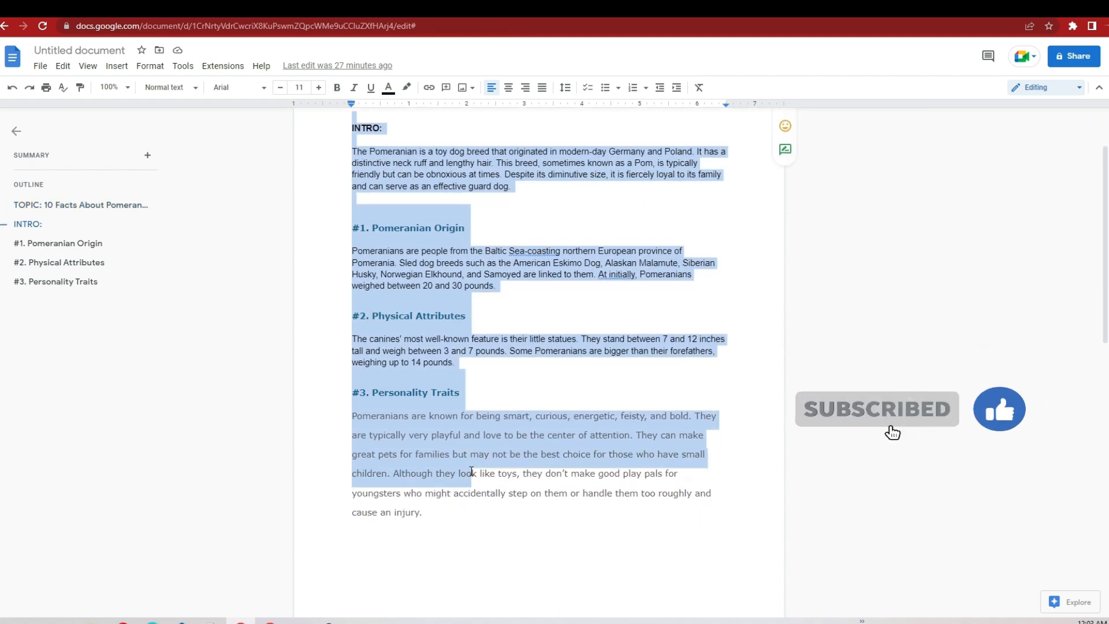
Step: Clear the script's highlighting, check the QuillBot Paraphraser page, and return to the script to copy the paragraph under INTRO
click(495, 389)
scroll(495, 389, up, 2)
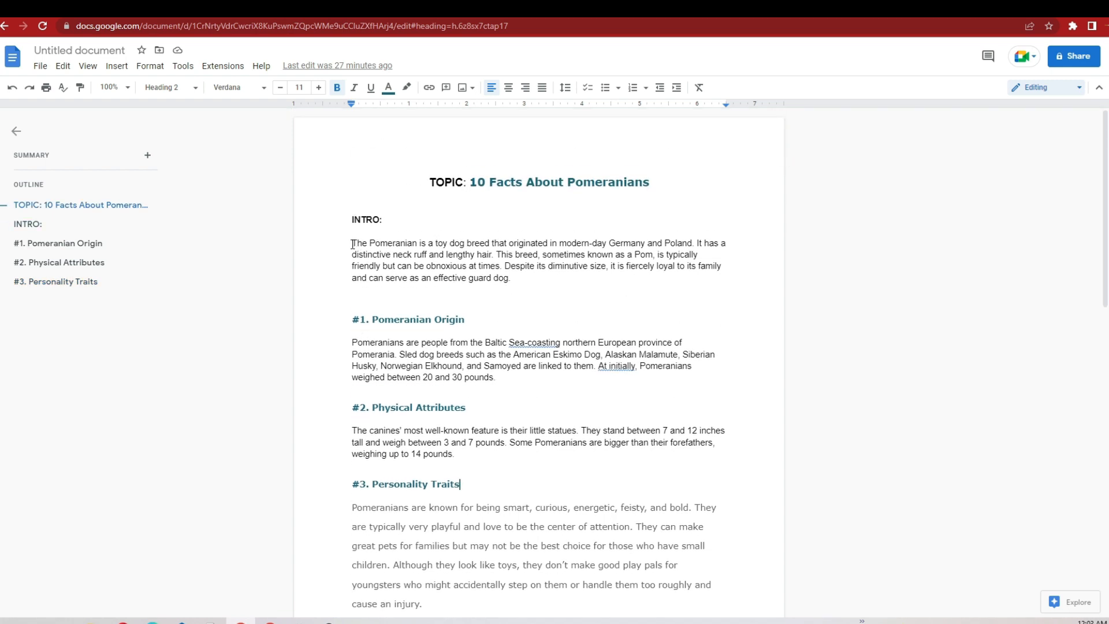
click(509, 9)
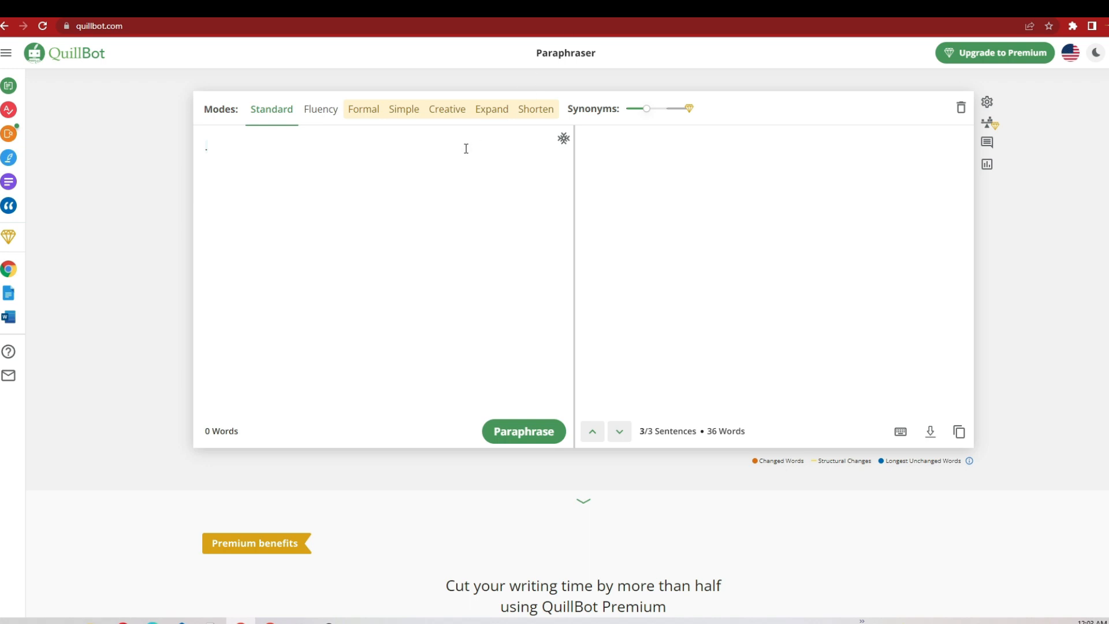
click(370, 8)
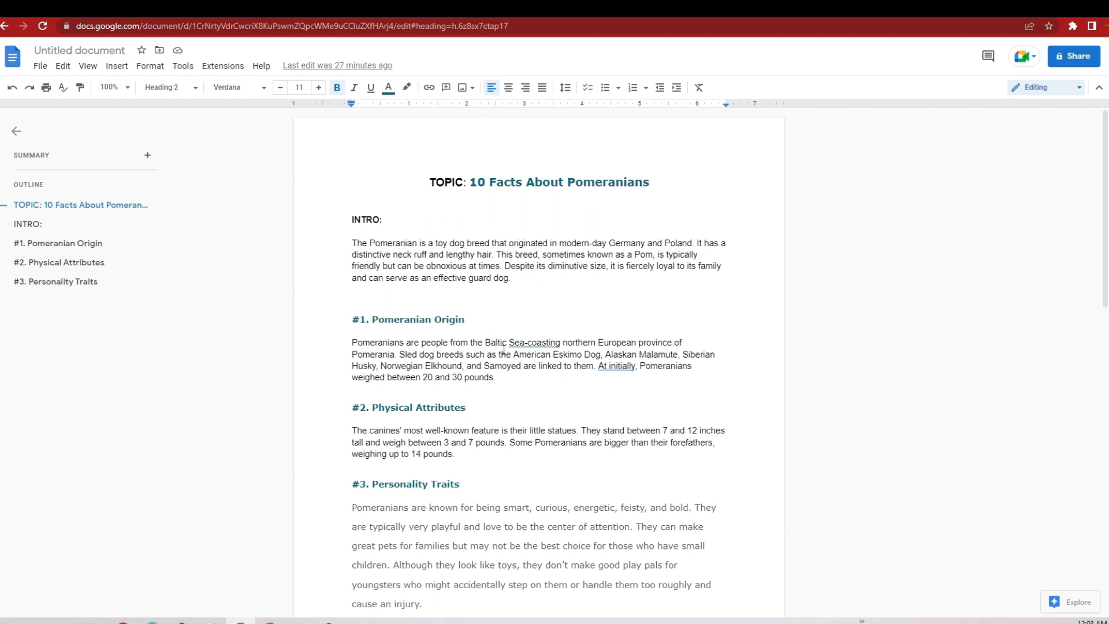
drag(516, 278, 351, 245)
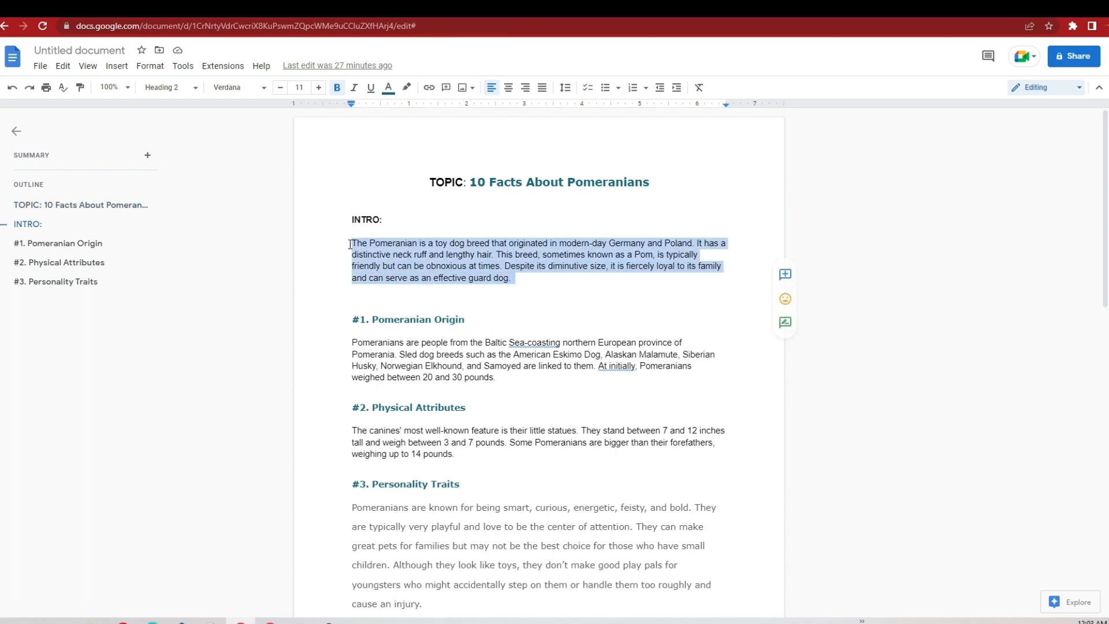
right_click(383, 250)
click(408, 286)
Step: Switch to QuillBot and paraphrase the copied intro paragraph
click(440, 8)
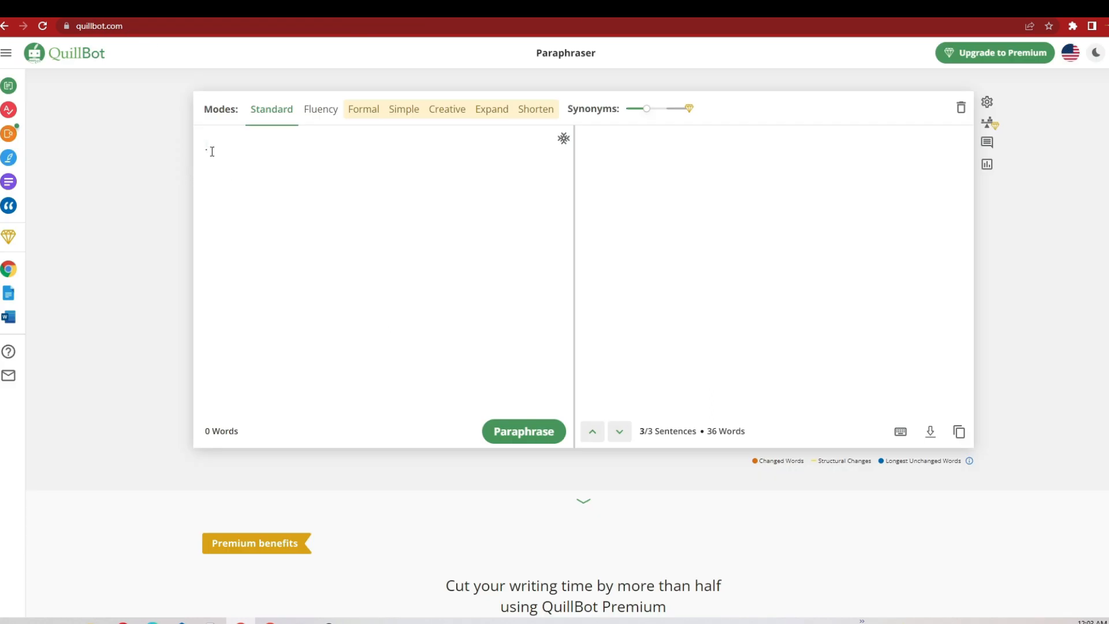
right_click(280, 142)
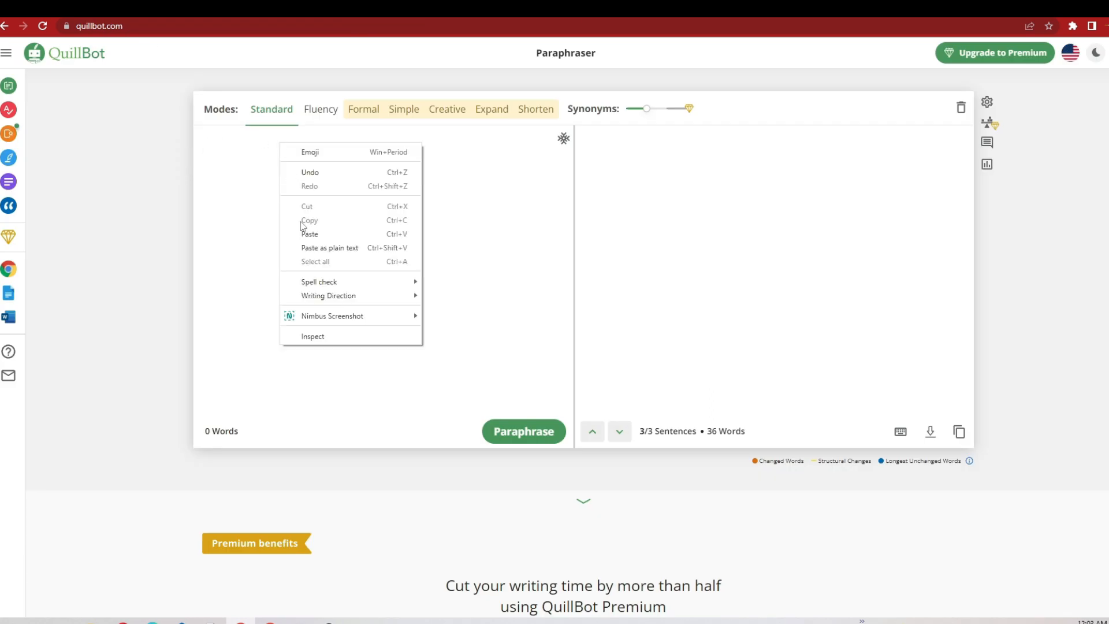
click(310, 233)
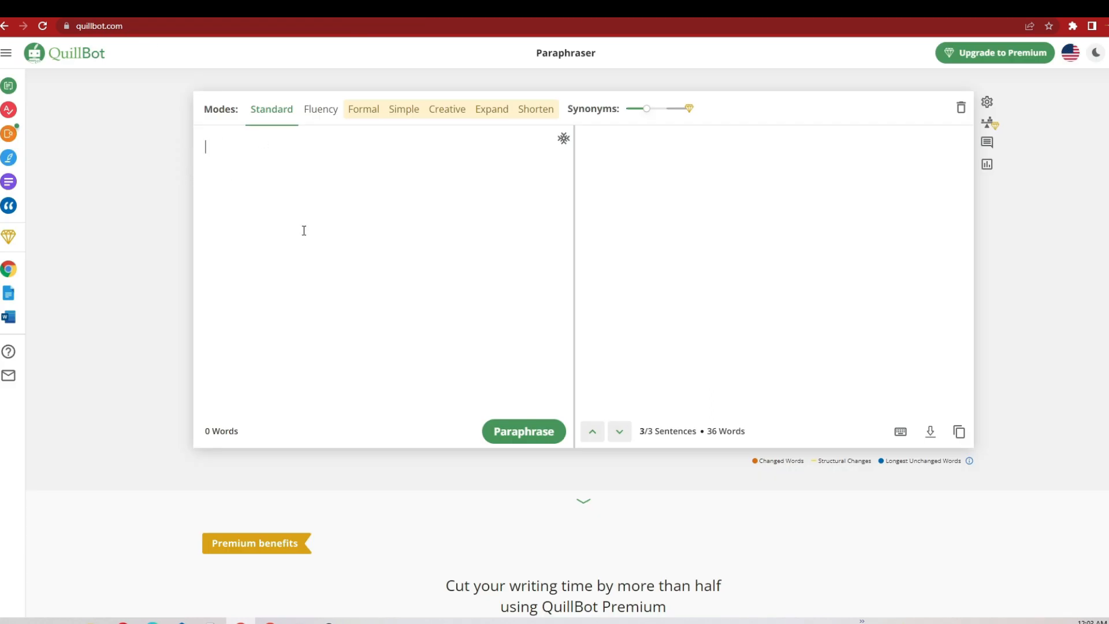
click(520, 434)
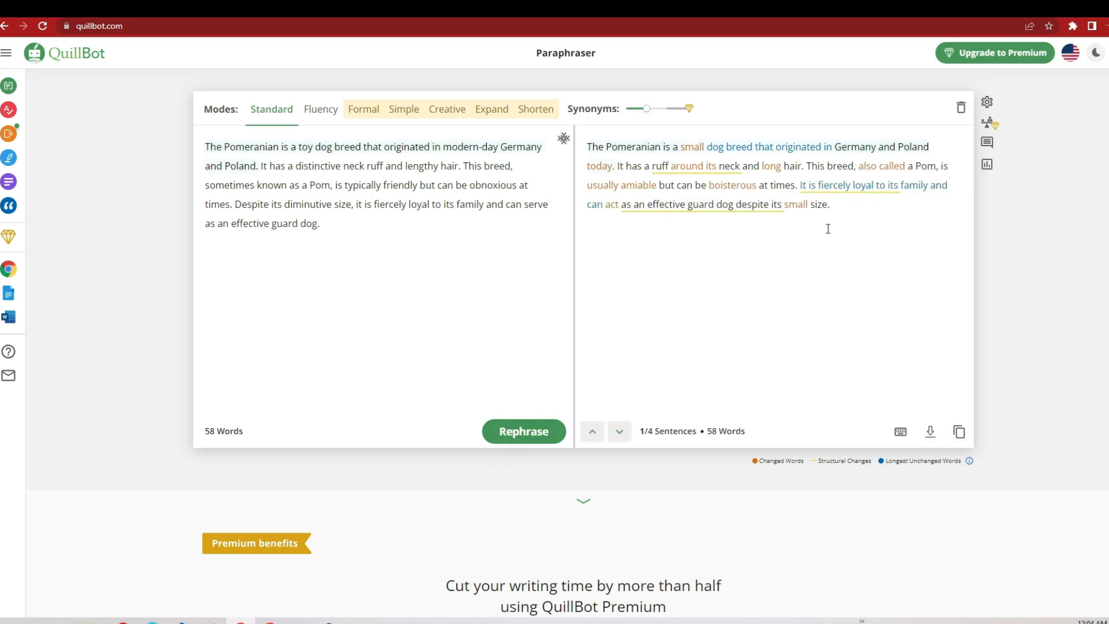
Step: Copy QuillBot's paraphrased intro and replace the INTRO paragraph in the Google Docs script with it
drag(843, 215, 588, 148)
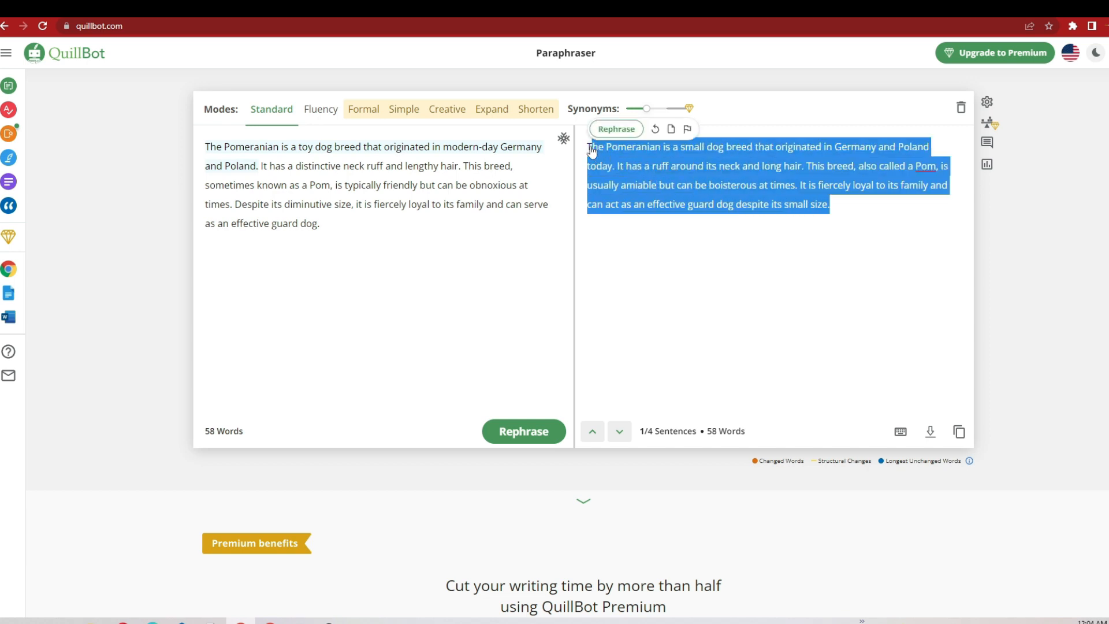
right_click(612, 151)
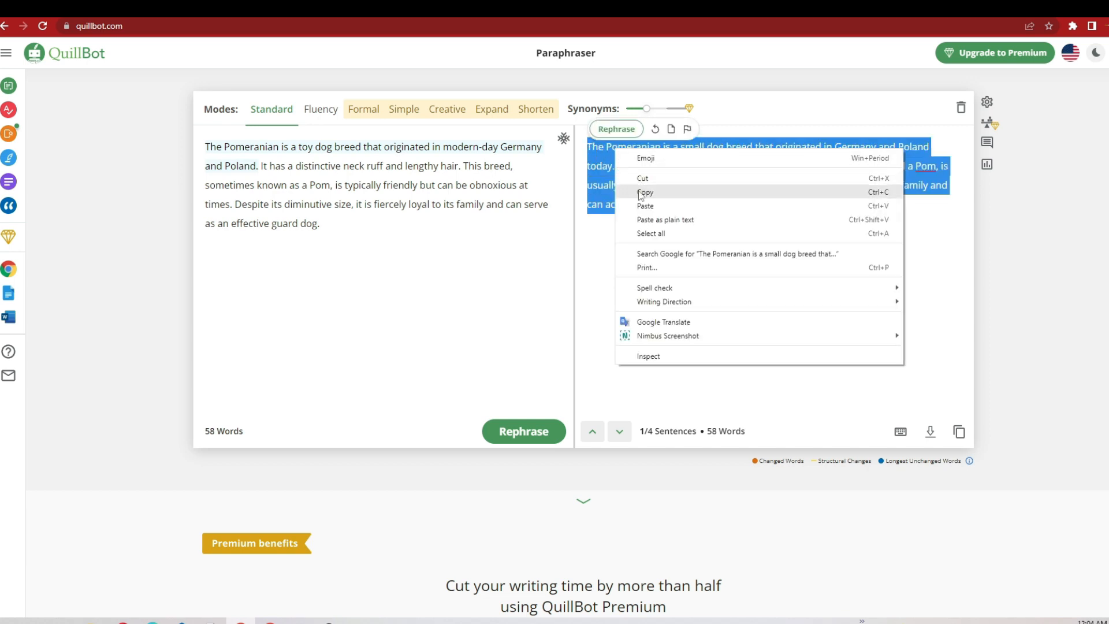
click(634, 194)
click(431, 9)
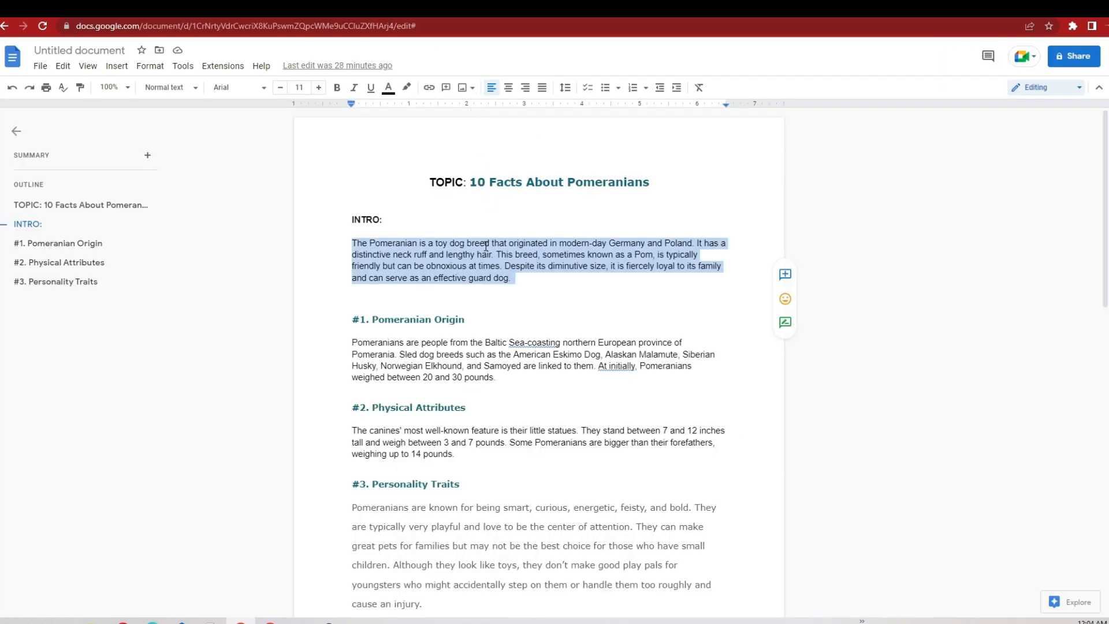
key(BackSpace)
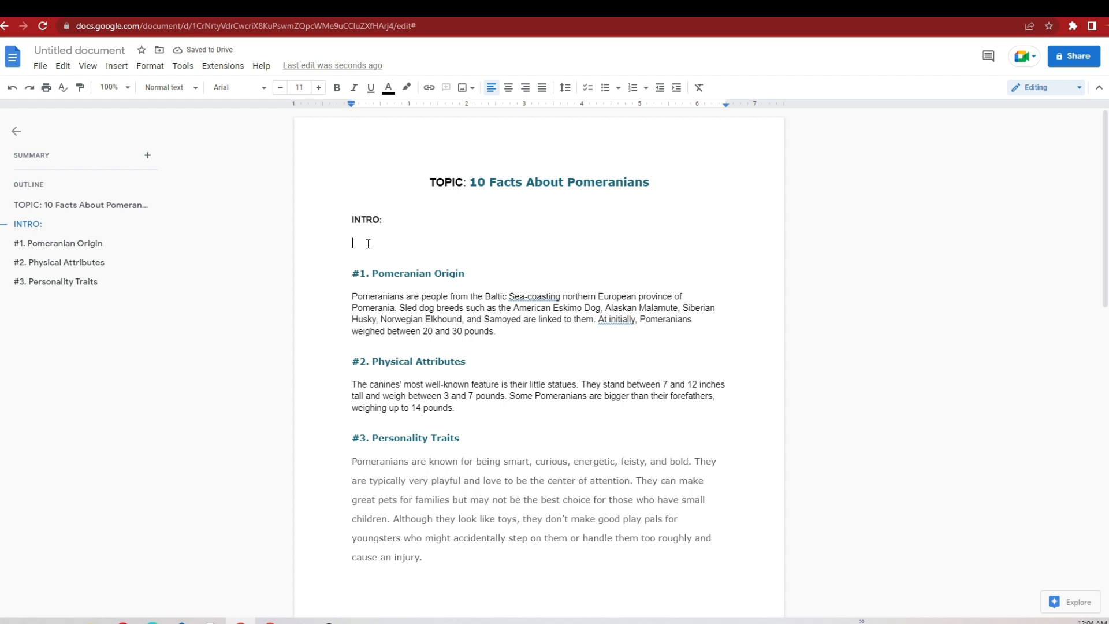
right_click(368, 243)
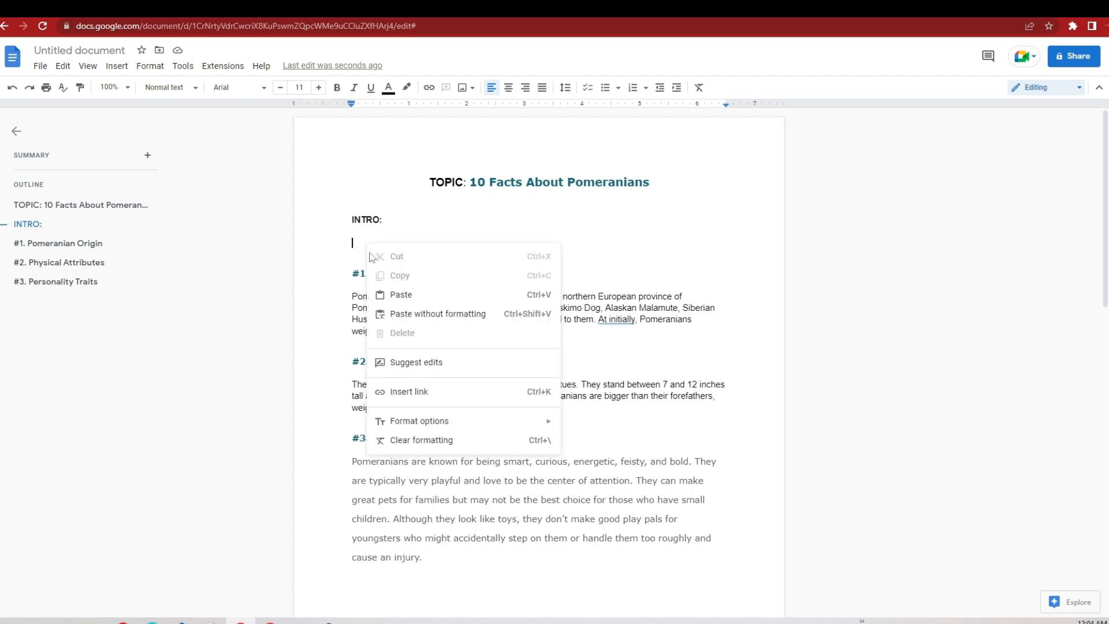
click(389, 296)
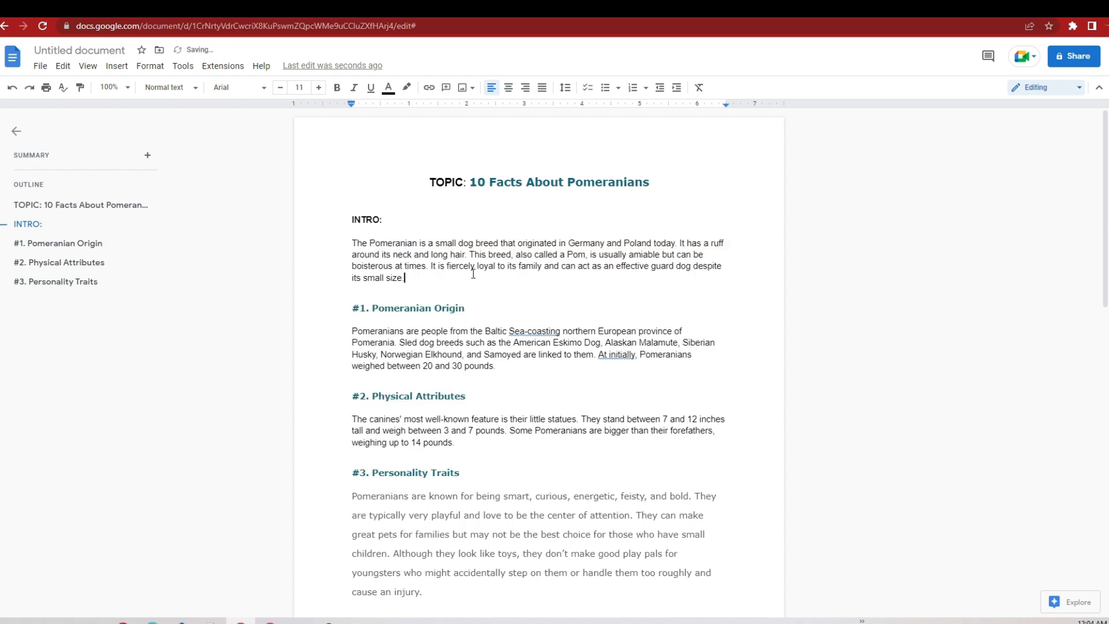
Step: Copy the script's "#1. Pomeranian Origin" paragraph and paraphrase it in QuillBot in place of the intro text
drag(501, 366, 369, 335)
right_click(368, 335)
click(396, 332)
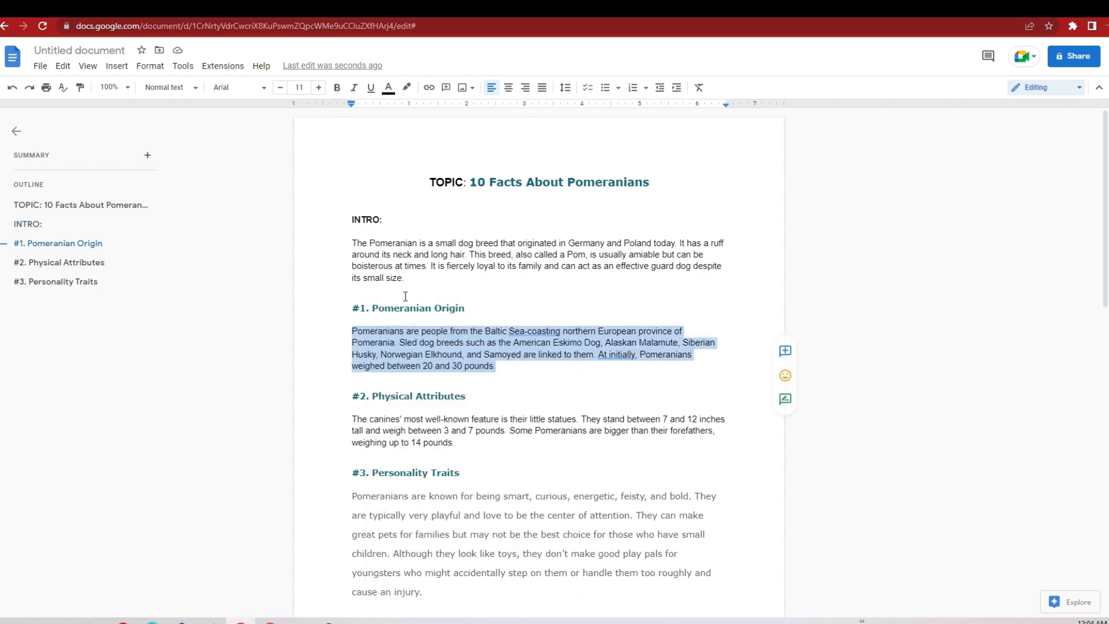
click(370, 8)
drag(330, 224, 215, 145)
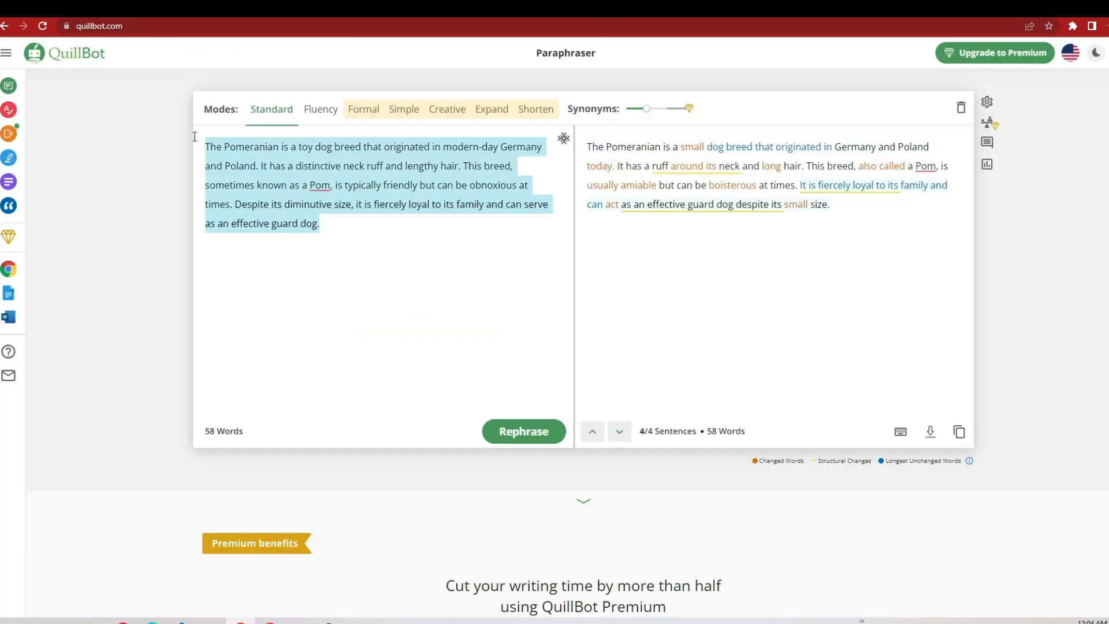
key(BackSpace)
right_click(271, 160)
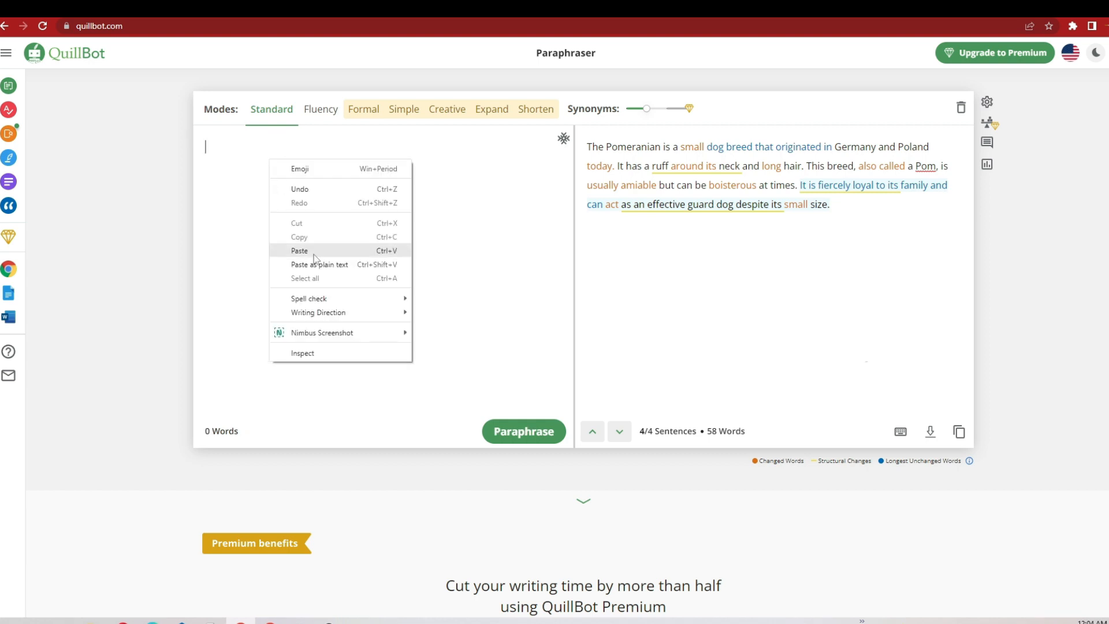
click(306, 249)
click(501, 439)
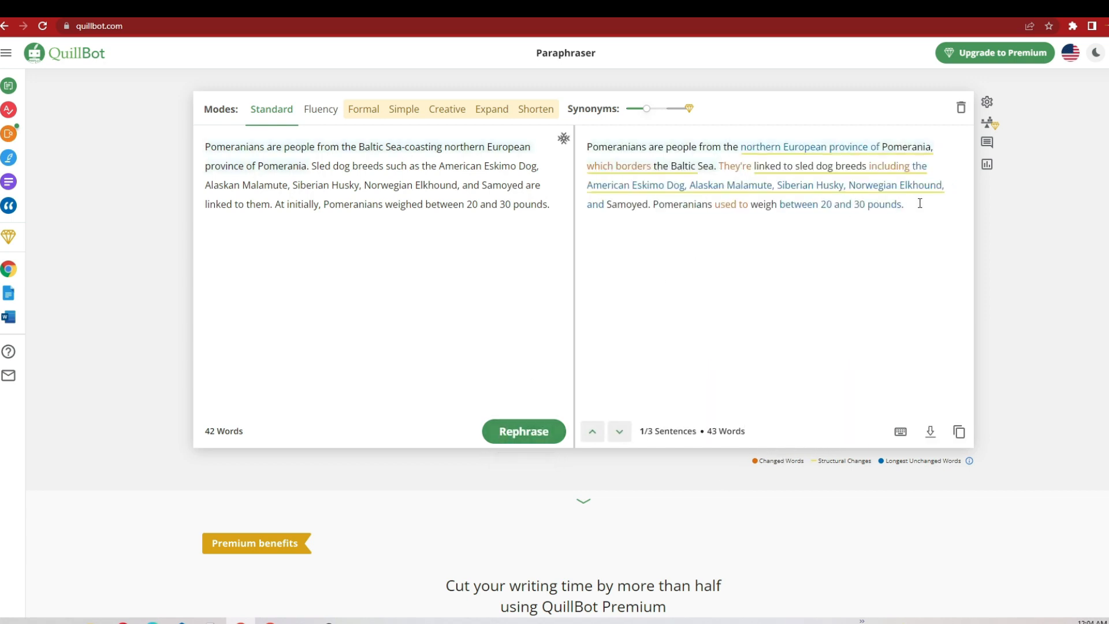
Step: Replace the "#1. Pomeranian Origin" paragraph in the Google Docs script with QuillBot's paraphrased version
drag(919, 203, 565, 141)
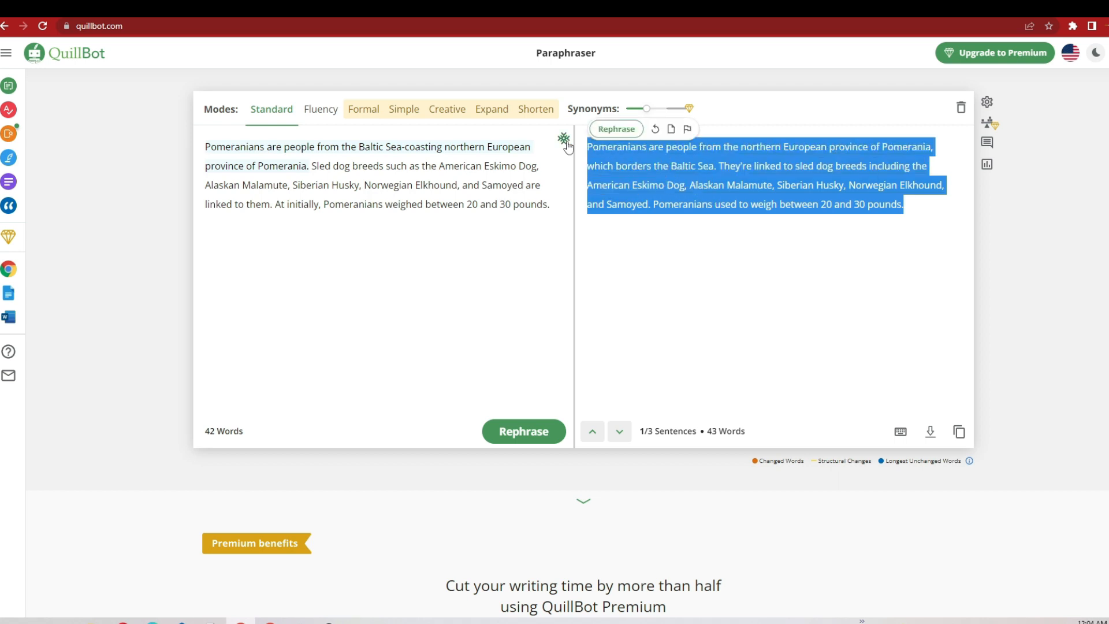
right_click(693, 168)
click(713, 213)
click(416, 9)
key(BackSpace)
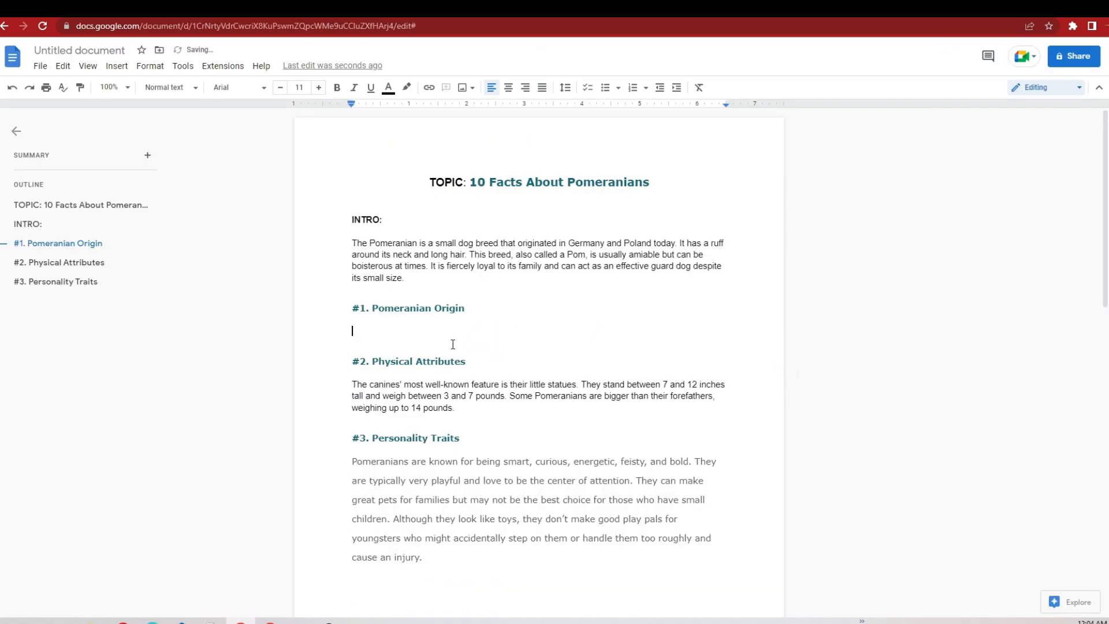
right_click(379, 333)
click(398, 384)
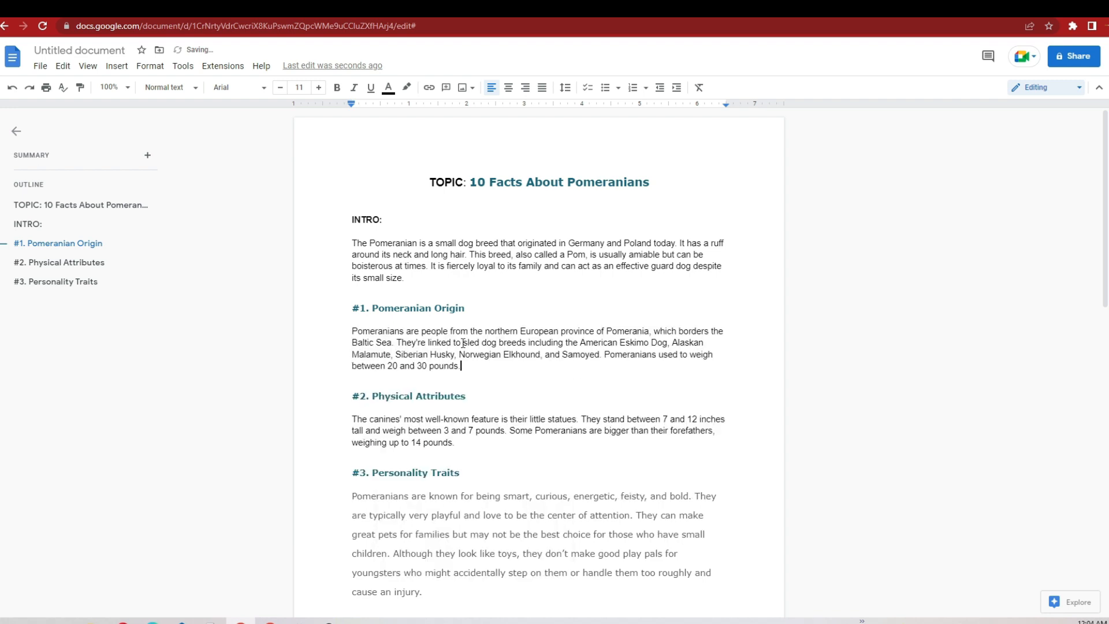
Step: Copy the script's "#2. Physical Attributes" paragraph and paraphrase it in QuillBot in place of the origin text
drag(343, 421, 460, 440)
right_click(433, 430)
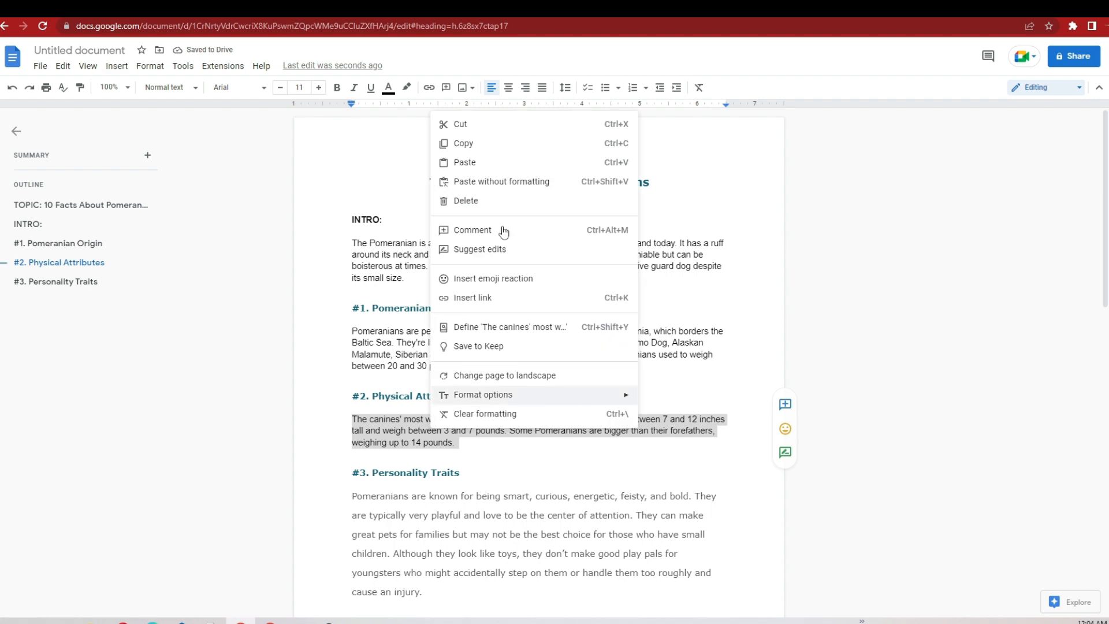
click(501, 144)
key(ctrl+Tab)
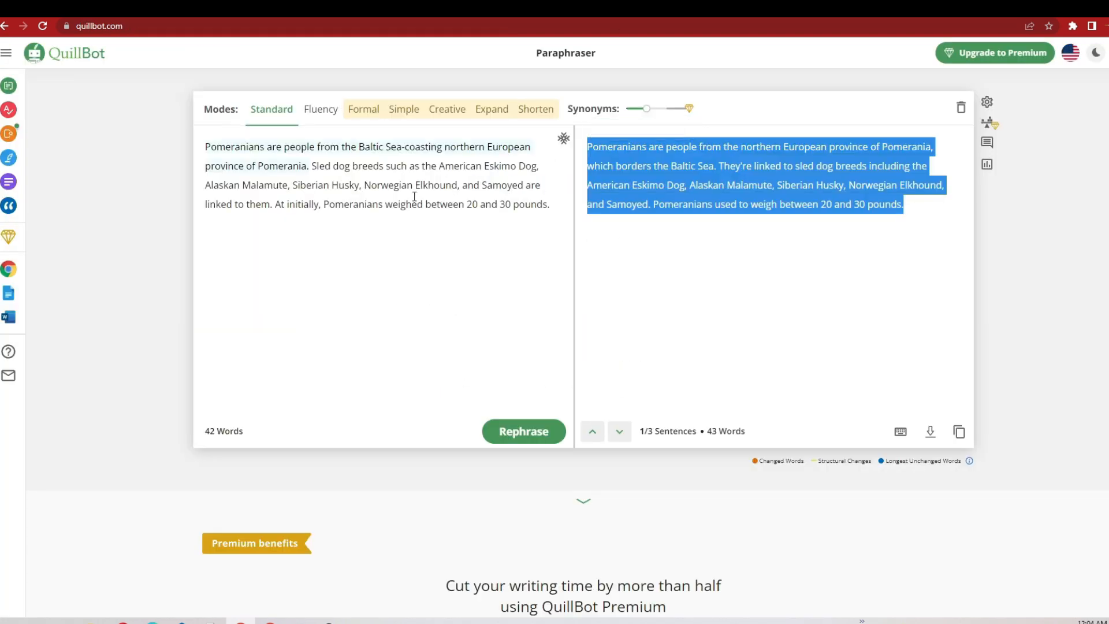
drag(205, 146, 613, 219)
key(BackSpace)
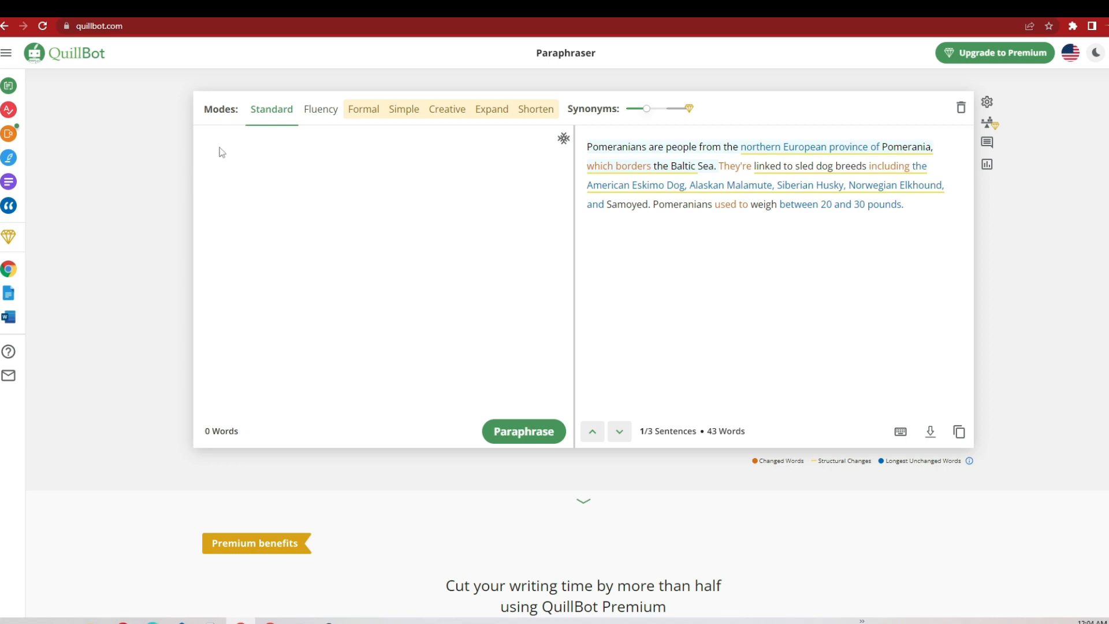
right_click(218, 148)
click(267, 240)
click(531, 434)
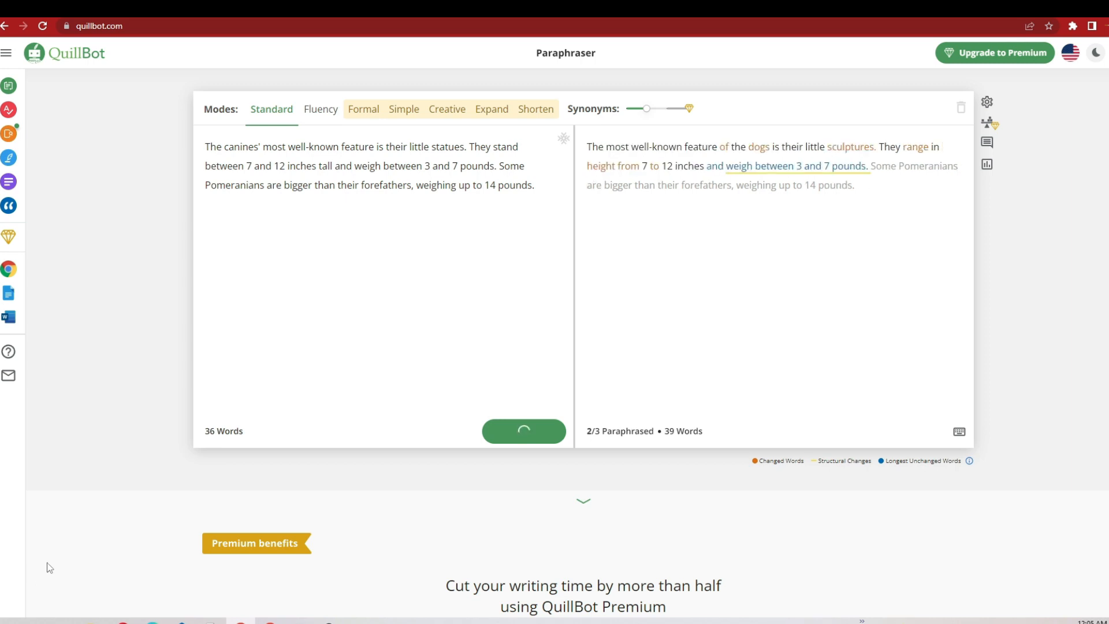
Step: Replace the "#2. Physical Attributes" paragraph in the Google Docs script with QuillBot's paraphrased version, keeping it on its own line below the heading
drag(850, 186, 588, 145)
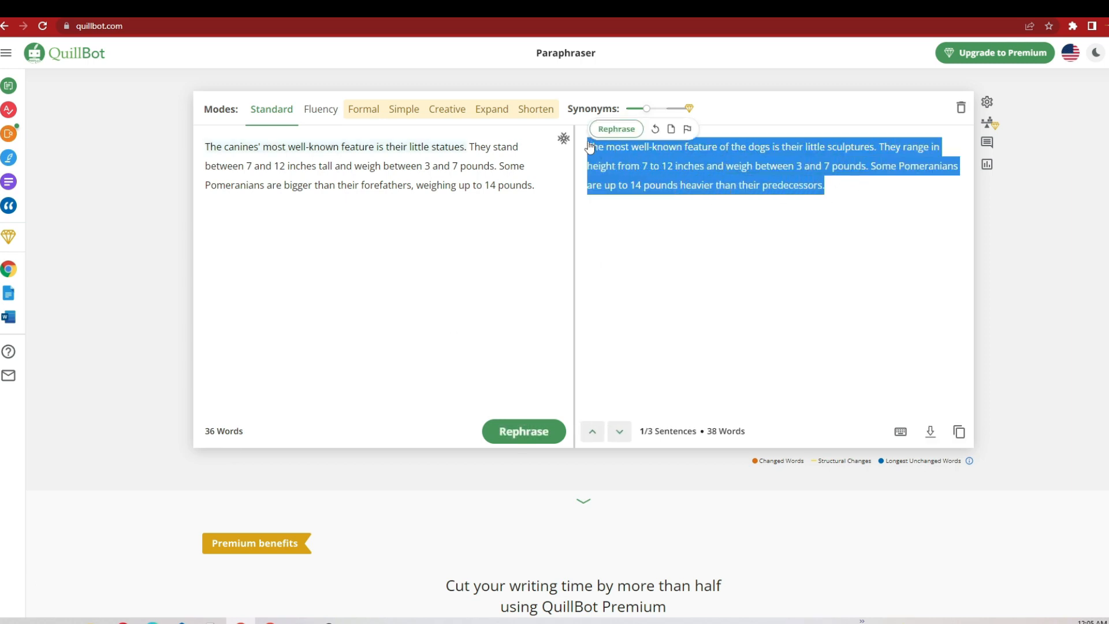
right_click(690, 156)
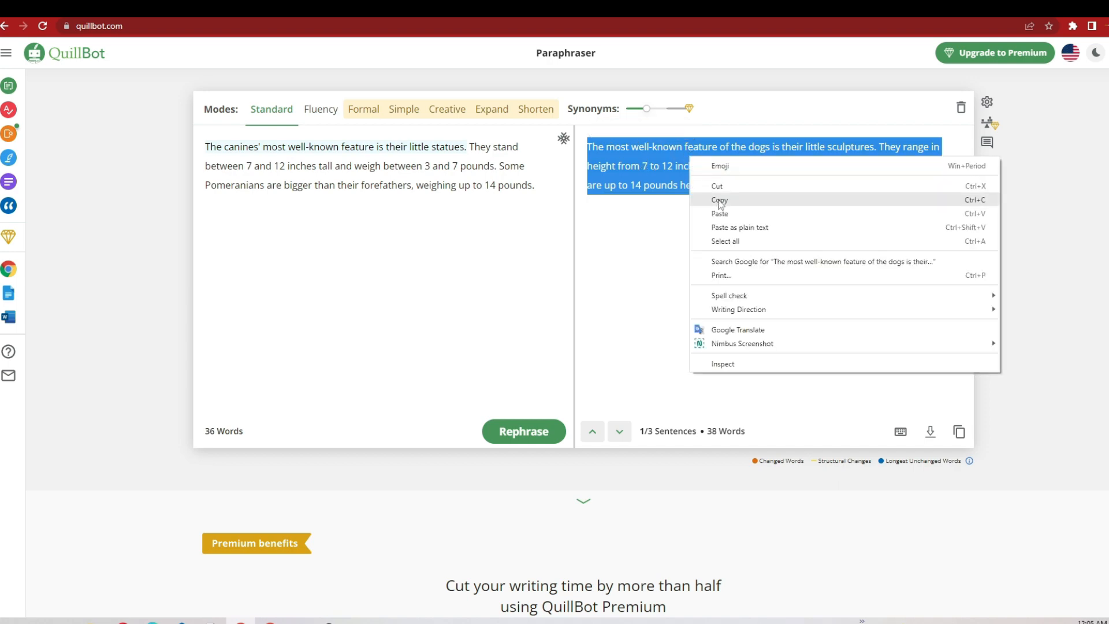
click(717, 198)
key(alt+Tab)
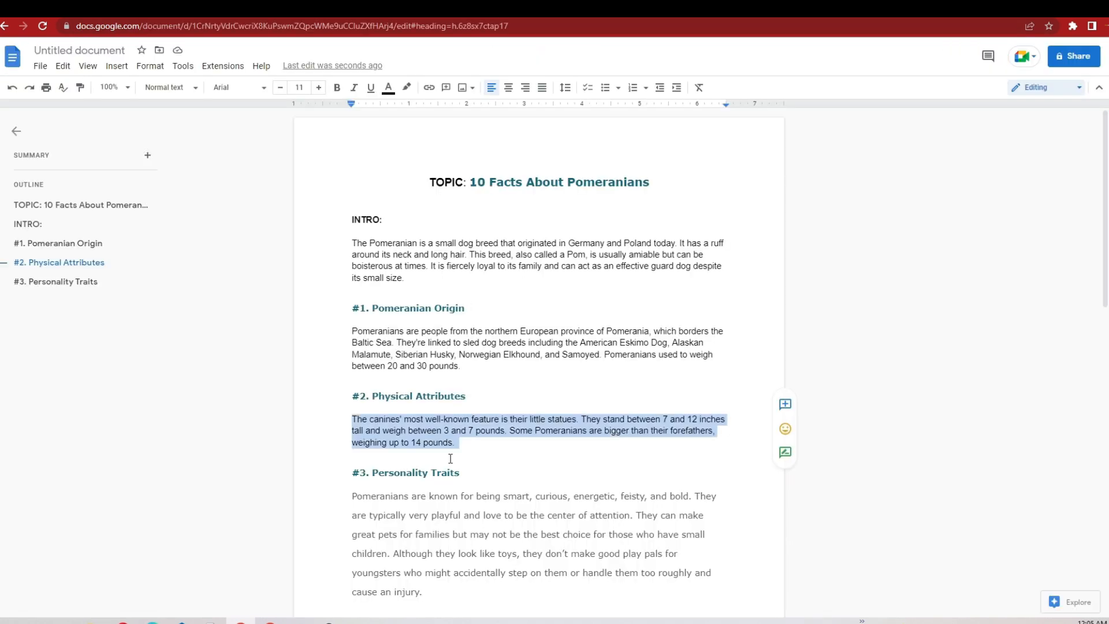
key(BackSpace)
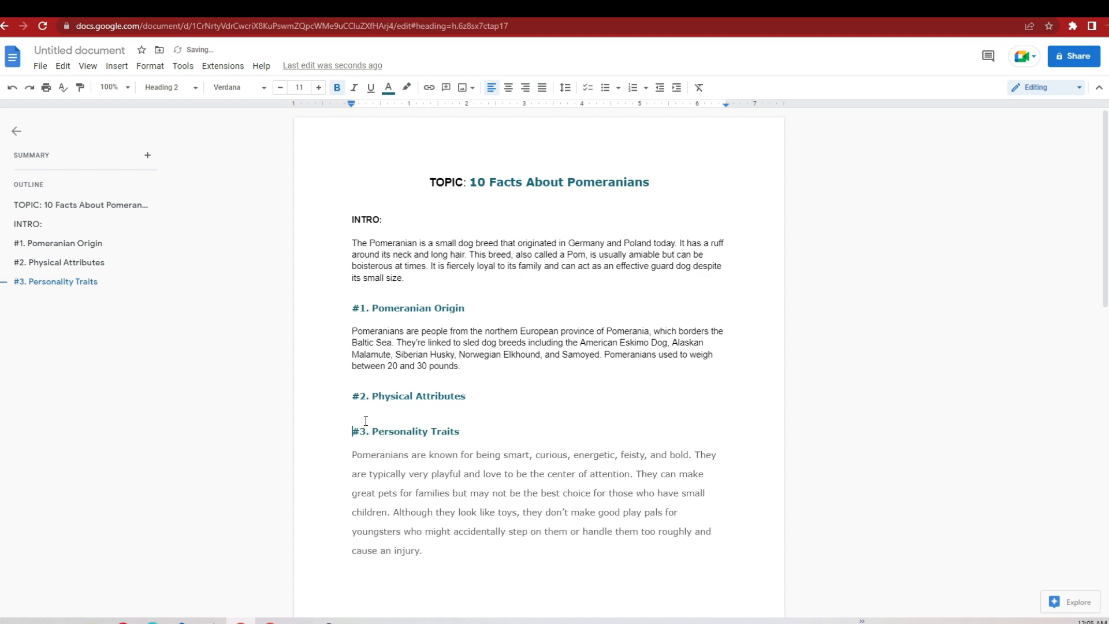
click(498, 395)
key(Return)
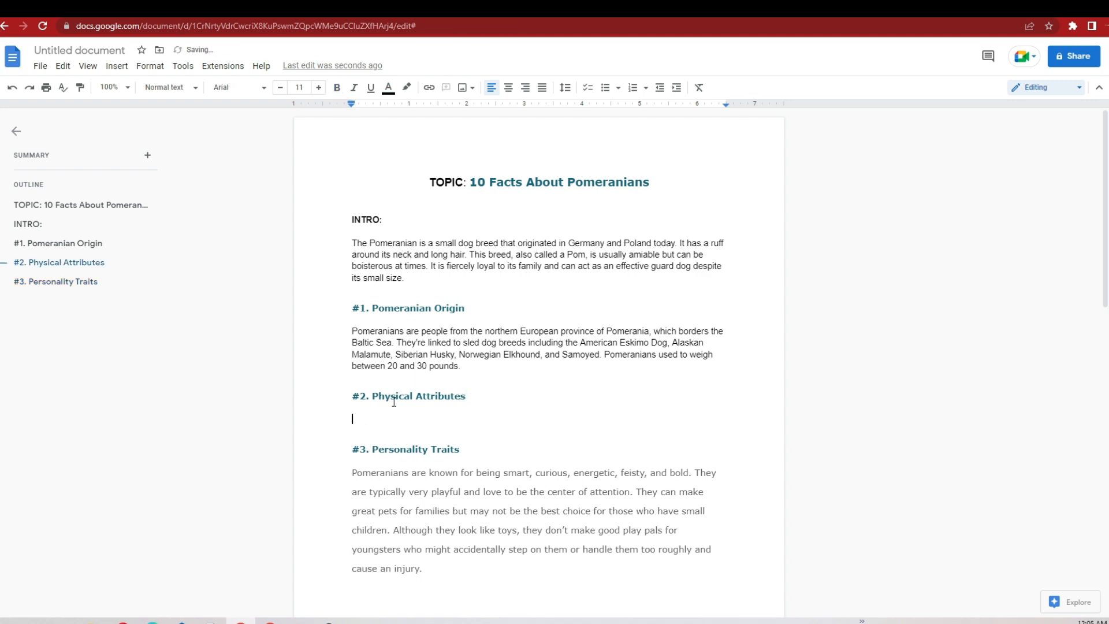
right_click(361, 421)
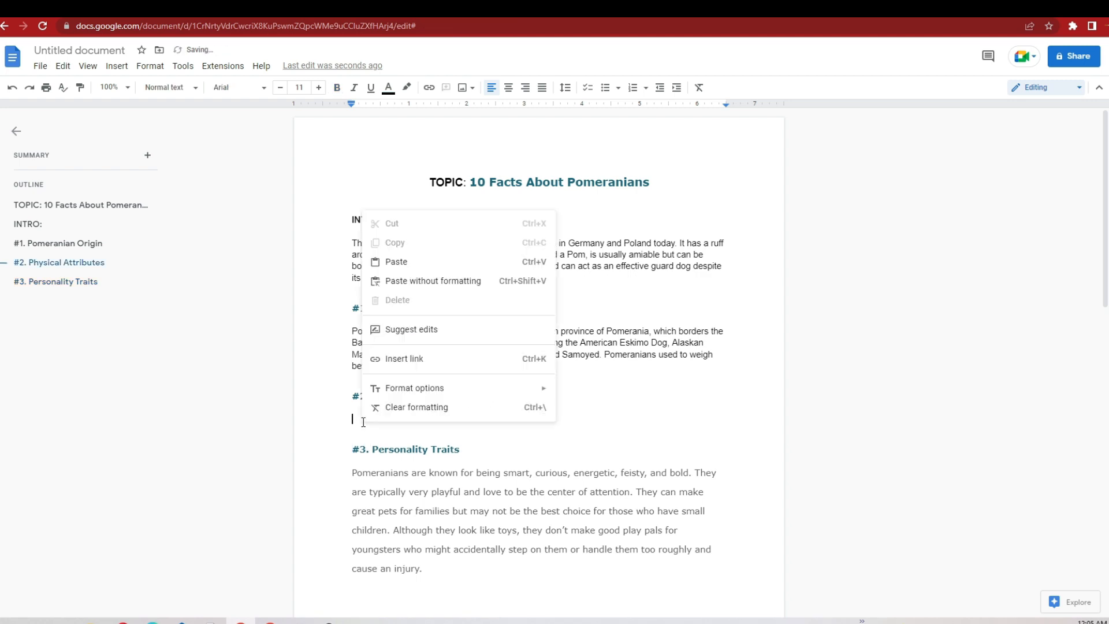
click(397, 262)
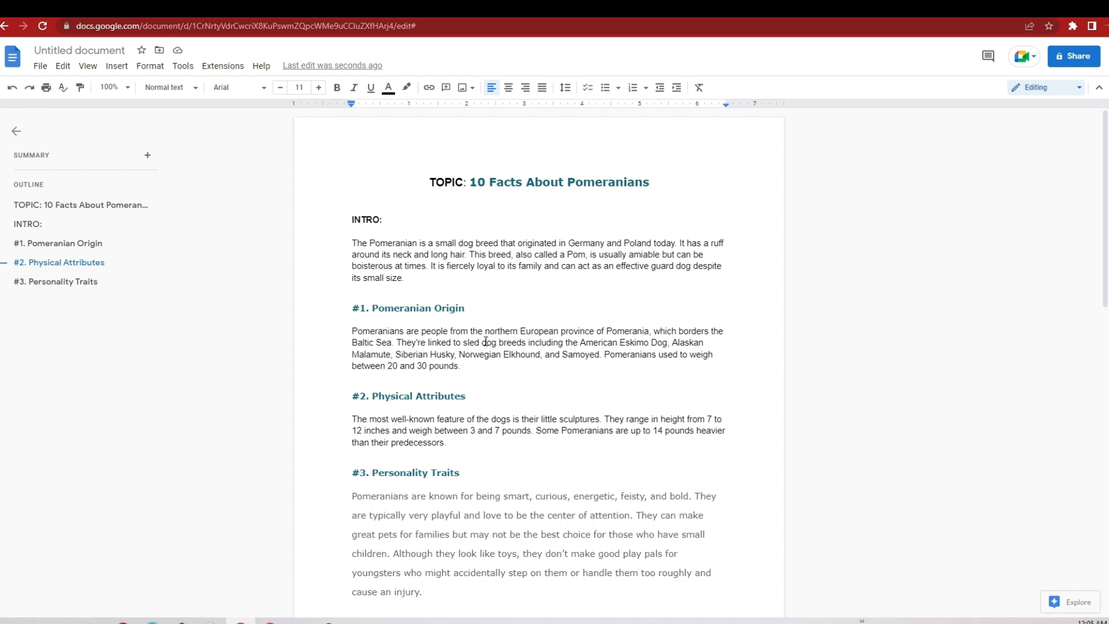
Step: Review the Personality Traits section and highlight the script from INTRO through the Physical Attributes paragraph
scroll(485, 341, down, 2)
drag(350, 353, 450, 493)
click(451, 493)
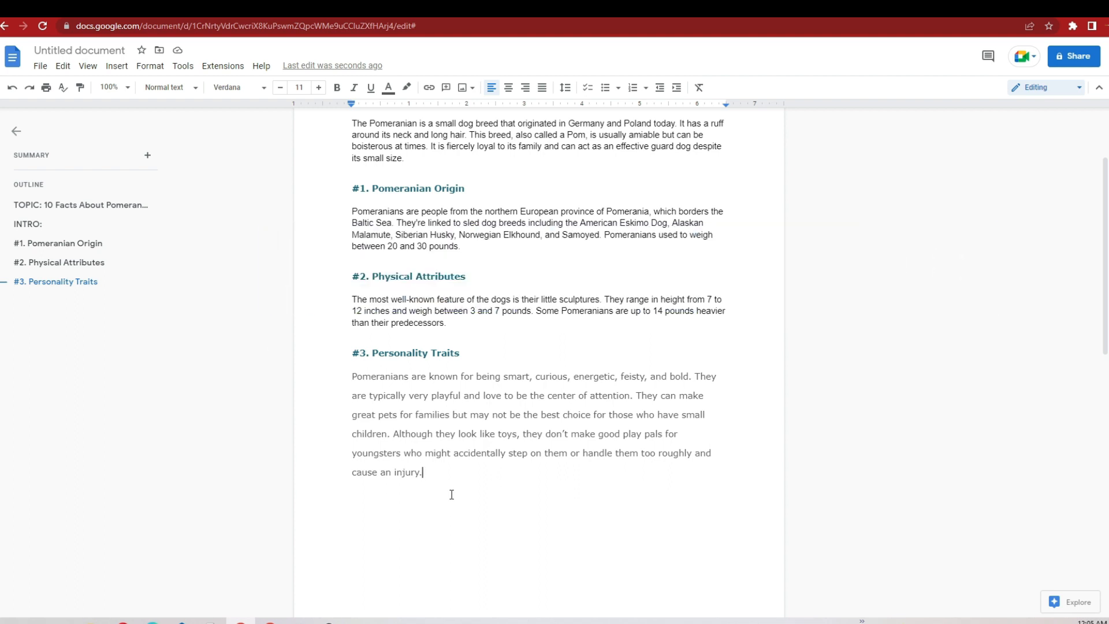
scroll(452, 495, up, 3)
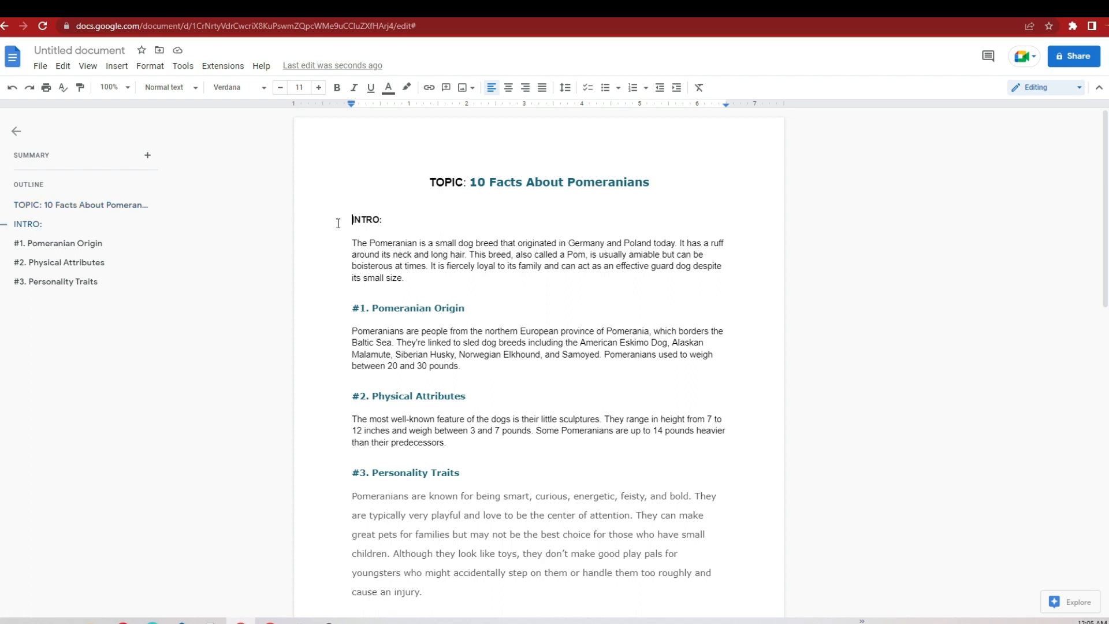
drag(338, 223, 495, 444)
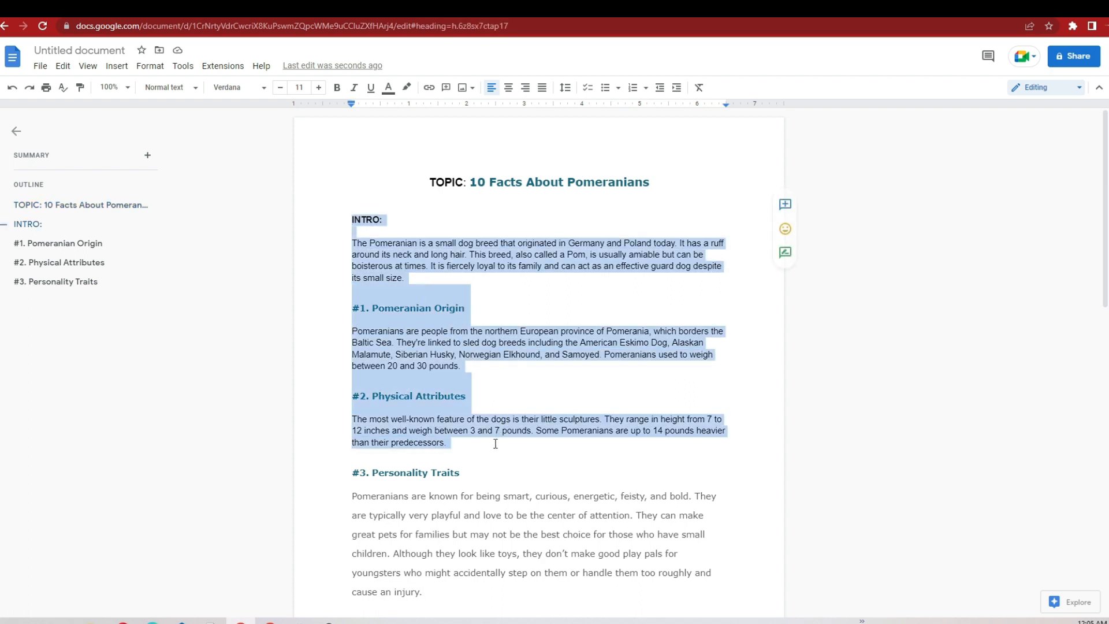
Step: Copy the "#1. Pomeranian Origin" paragraph from the Google Docs script and paste it into Dupli Checker's plagiarism checker
click(499, 395)
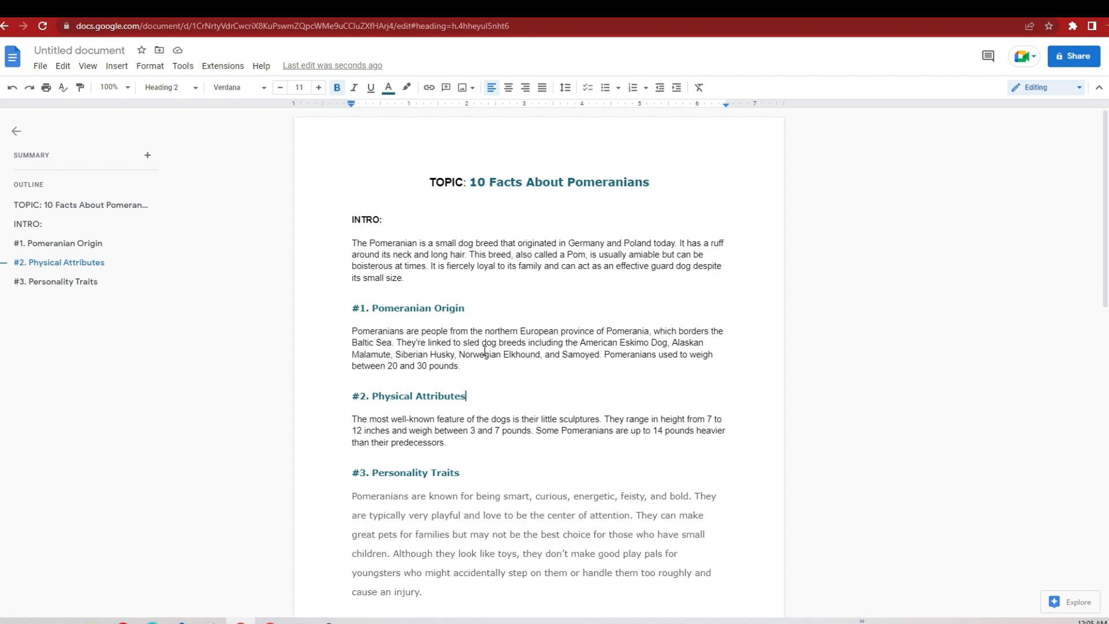
drag(465, 379, 351, 333)
click(352, 311)
right_click(372, 341)
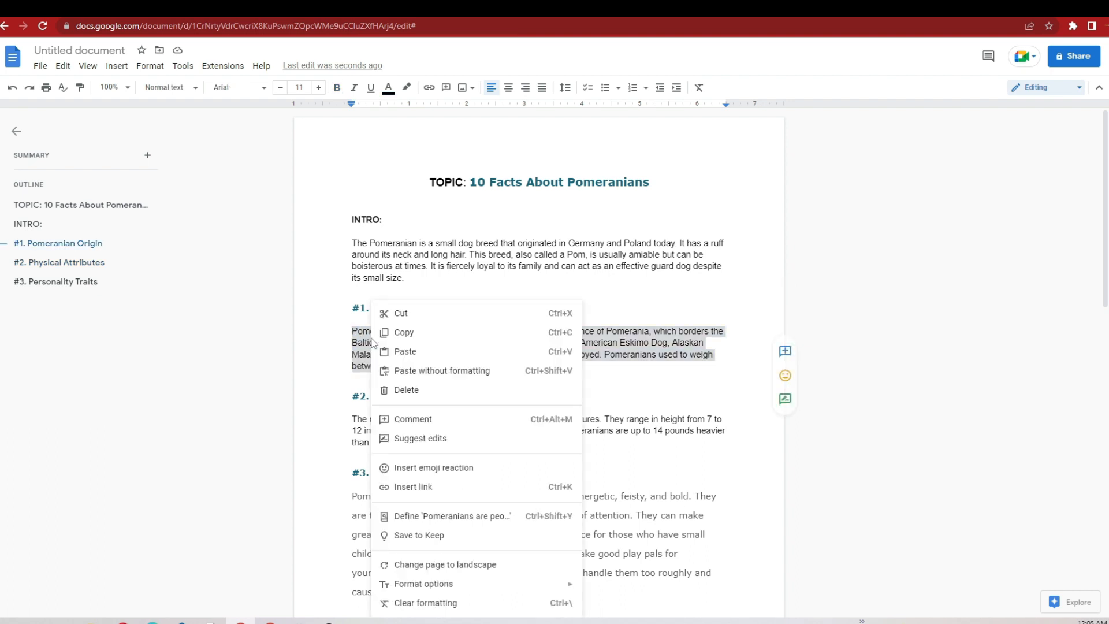
click(412, 333)
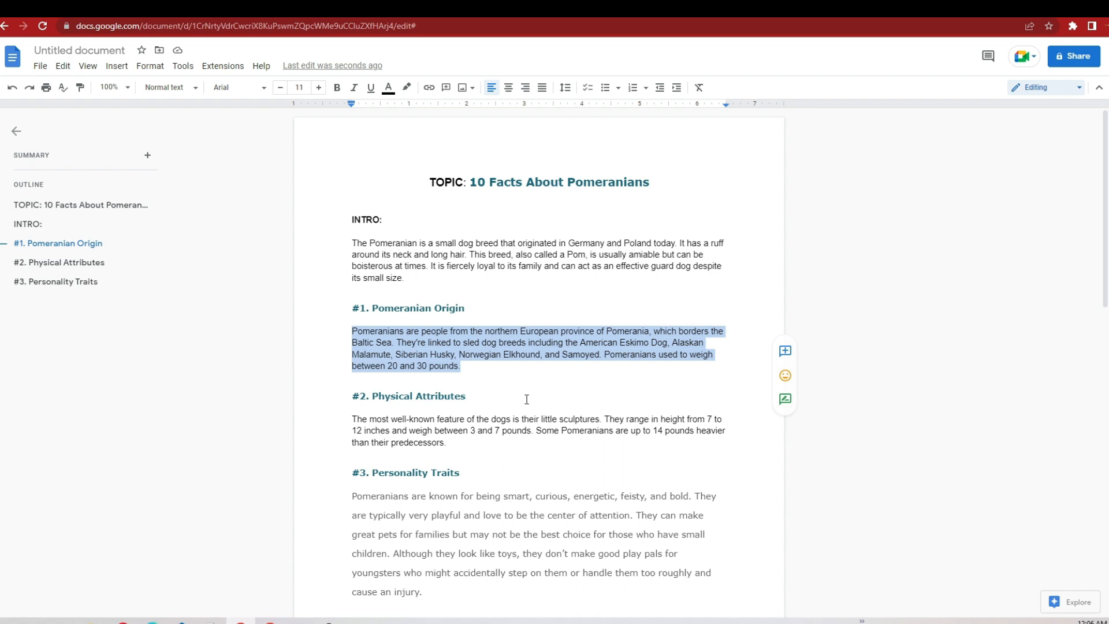
key(ctrl+Tab)
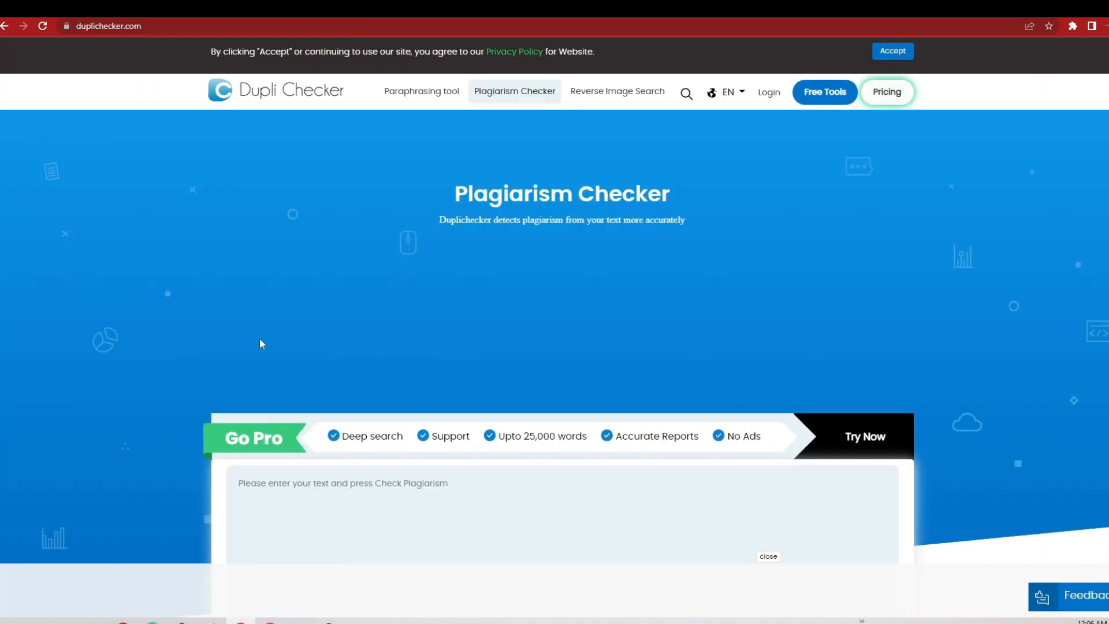
scroll(260, 342, down, 3)
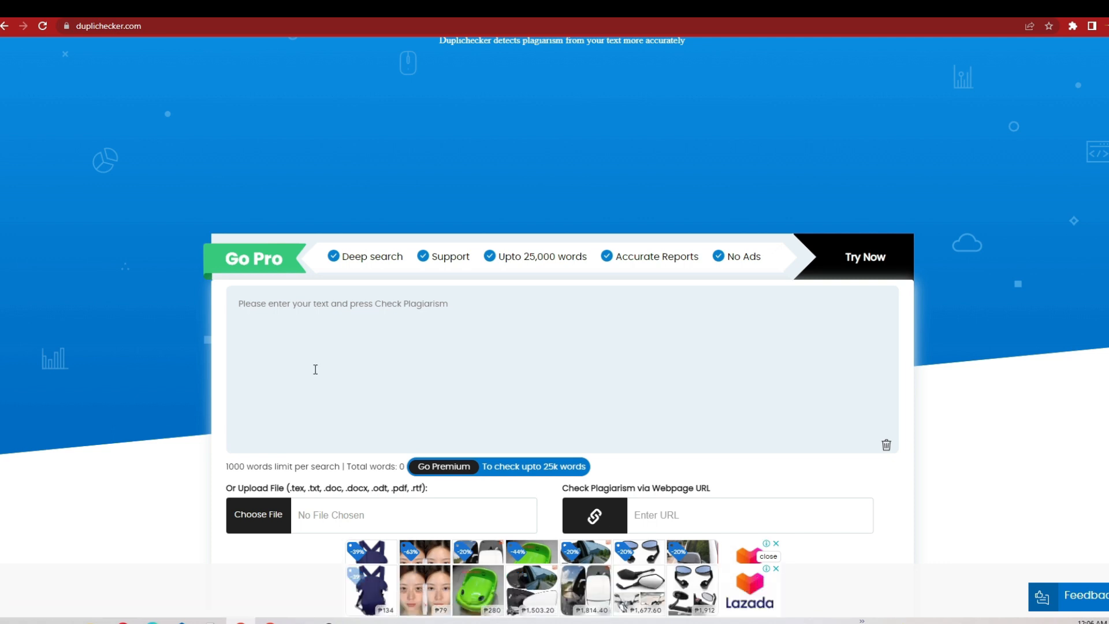
right_click(321, 296)
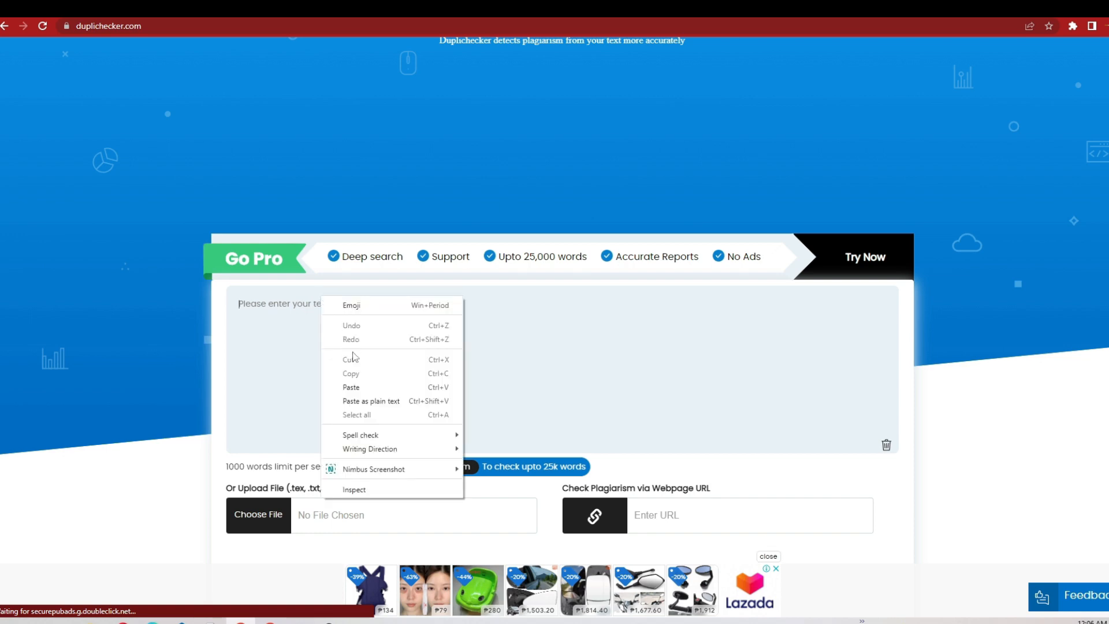
click(359, 388)
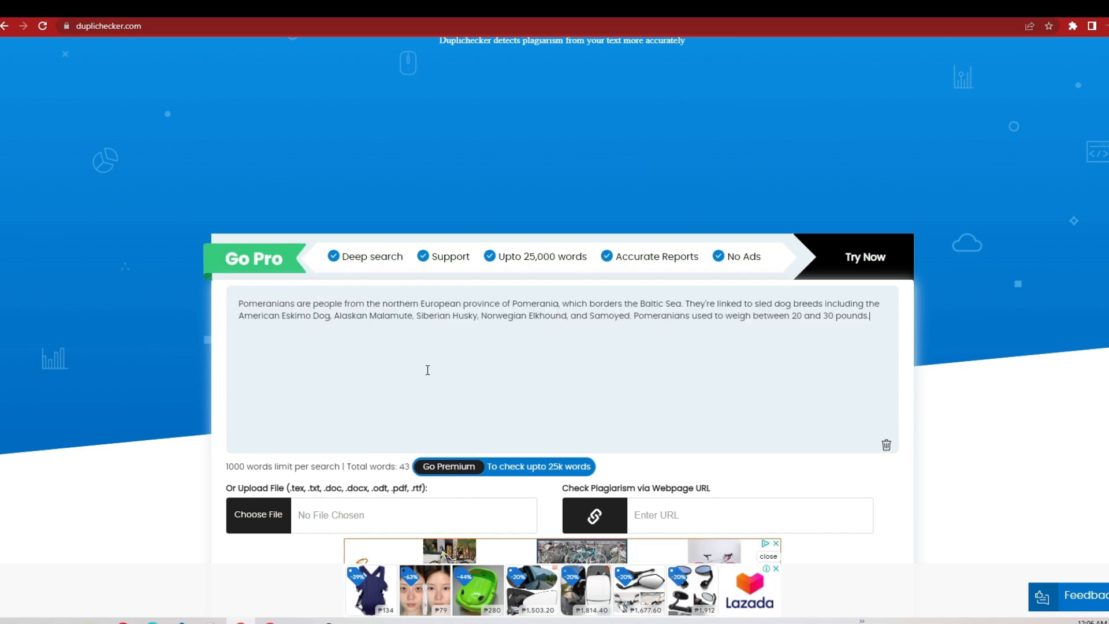
Step: Pass the reCAPTCHA and run the plagiarism check on the pasted paragraph, returning to the Google Docs script when the scan ends
scroll(430, 375, down, 8)
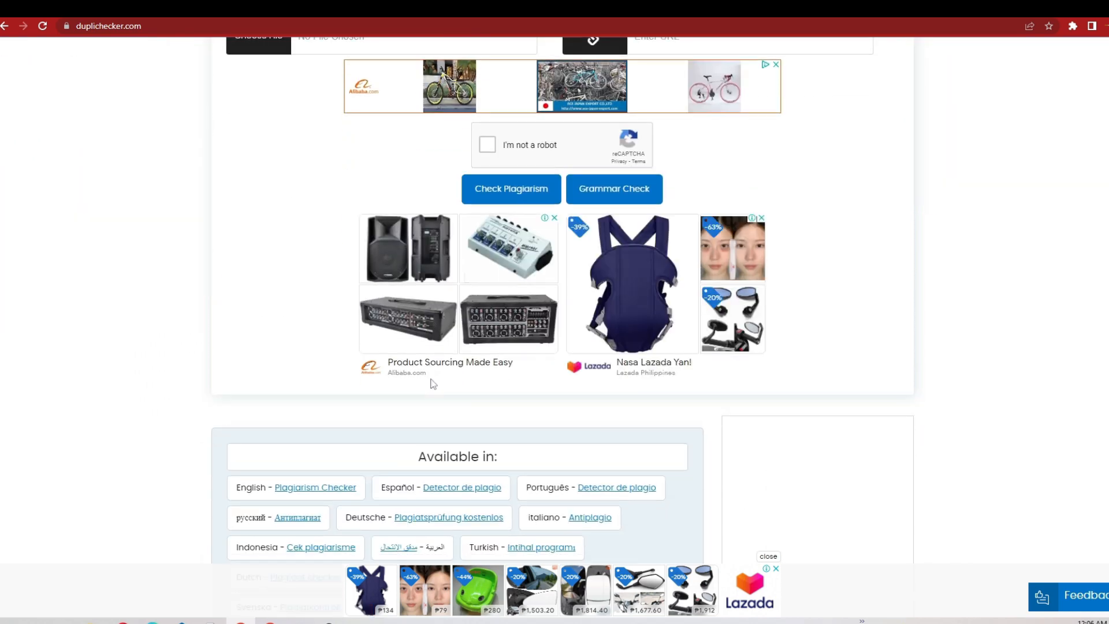
scroll(445, 347, down, 2)
scroll(462, 306, up, 2)
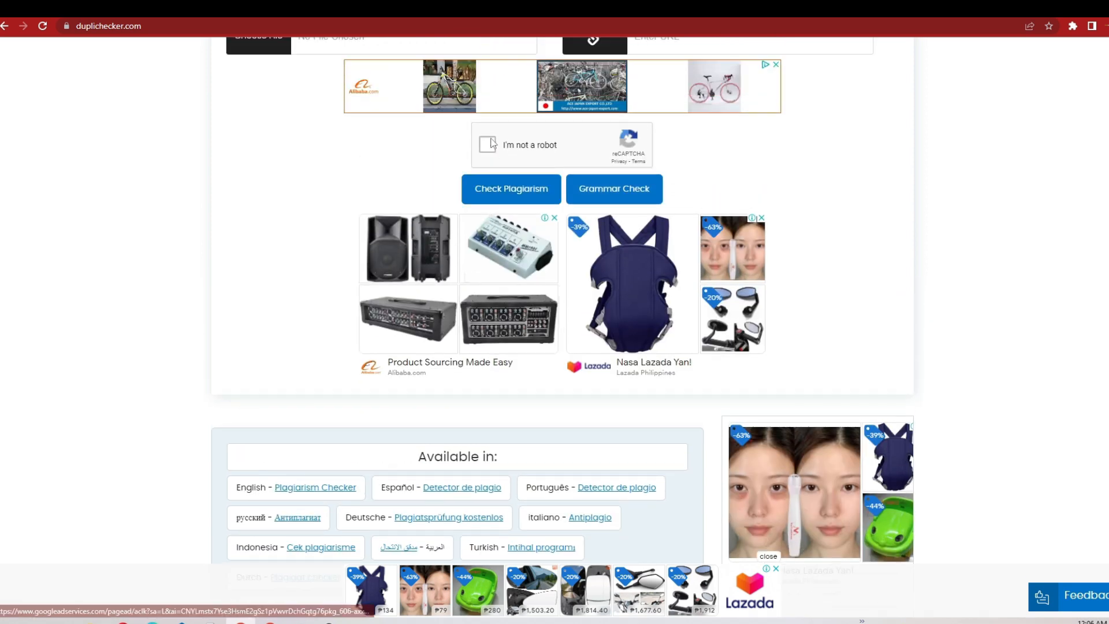
click(489, 143)
mouse_move(270, 622)
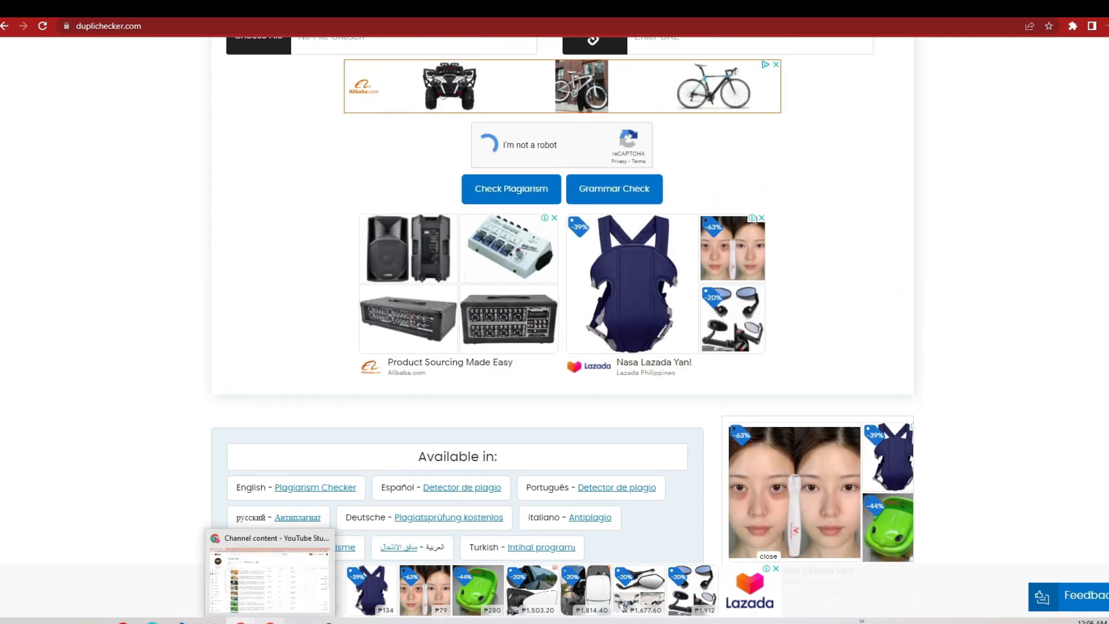
scroll(861, 310, up, 2)
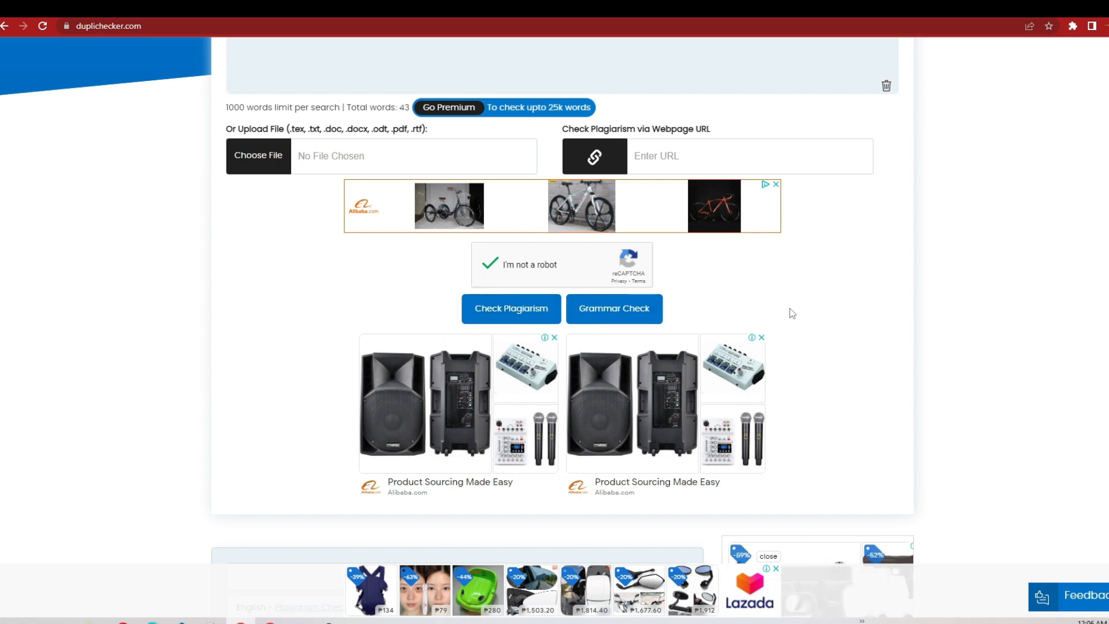
scroll(789, 307, up, 10)
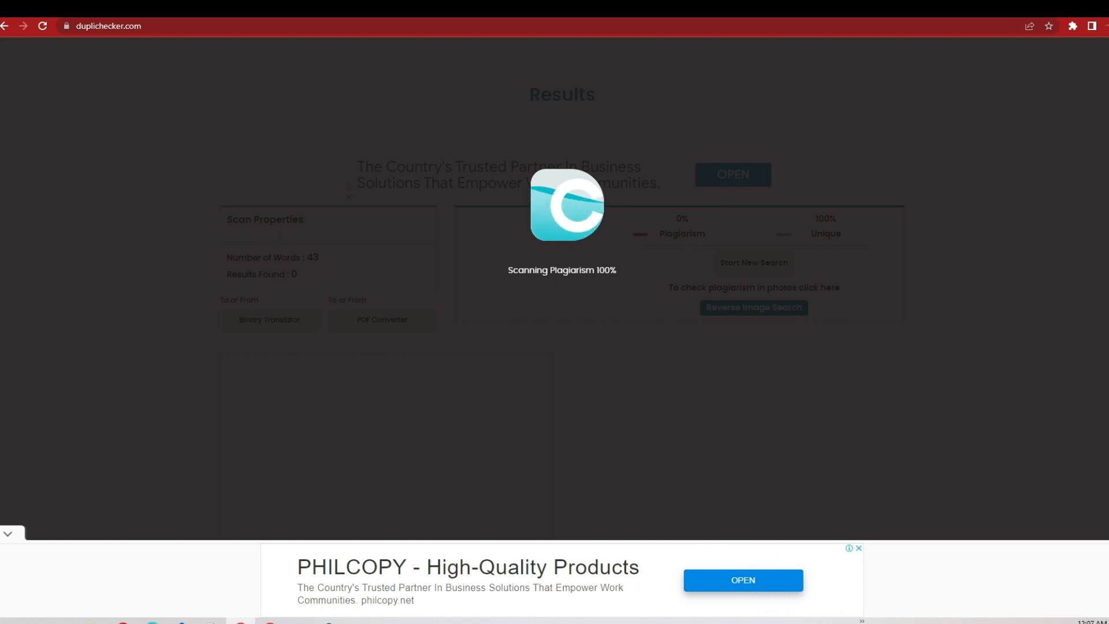
click(231, 8)
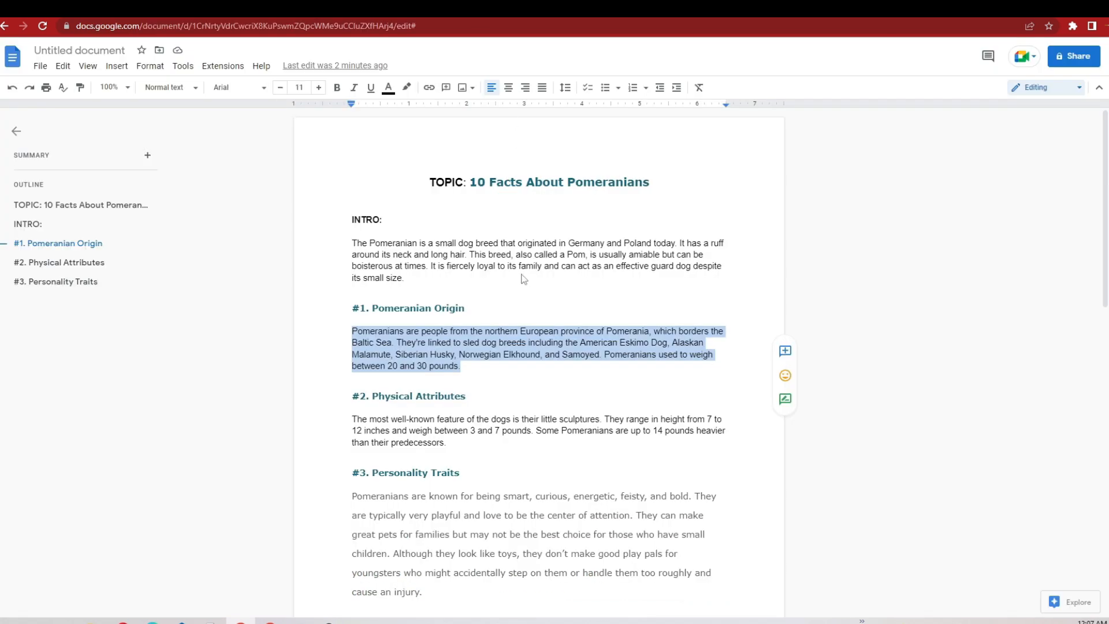
click(481, 372)
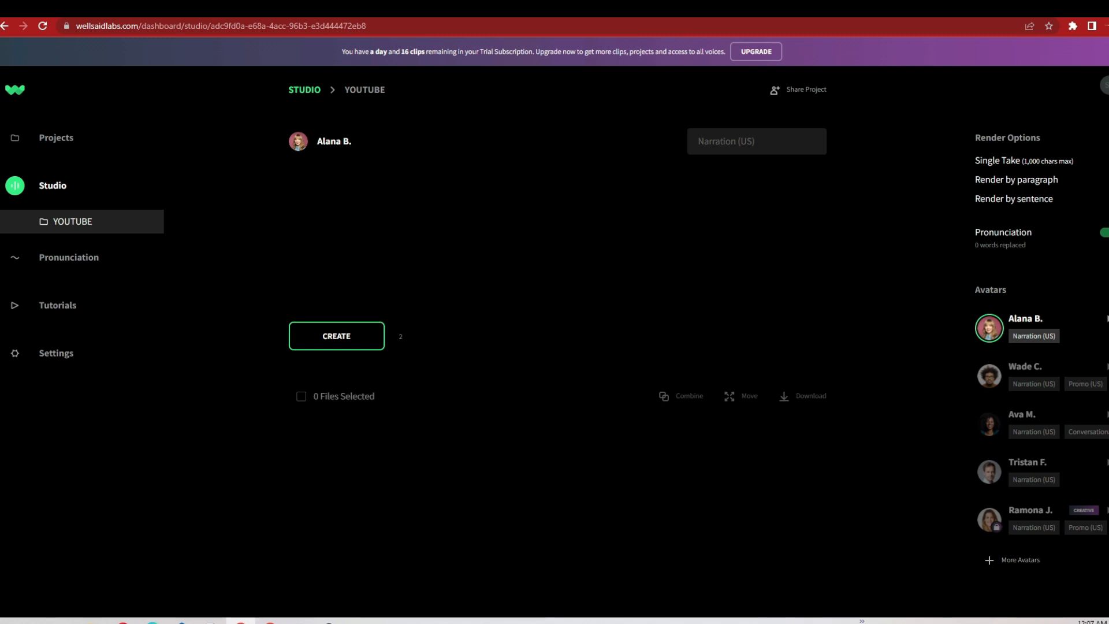
Step: Browse the full list of voice avatars in WellSaid Labs and choose the Alana B. Narration (US) voice
click(1025, 565)
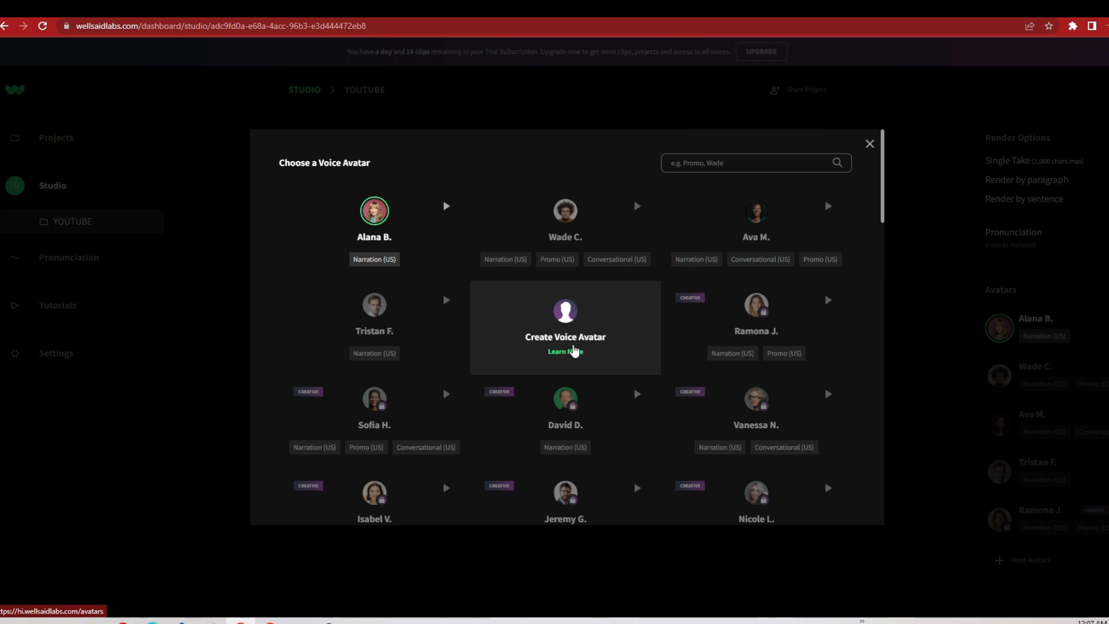
scroll(559, 382, down, 2)
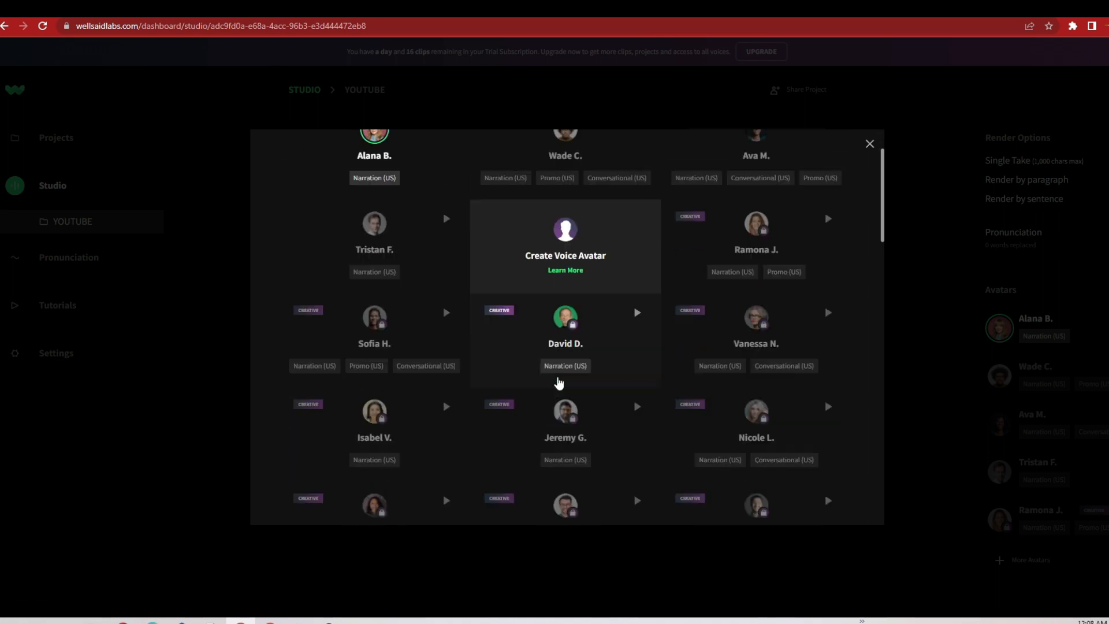
scroll(559, 383, down, 7)
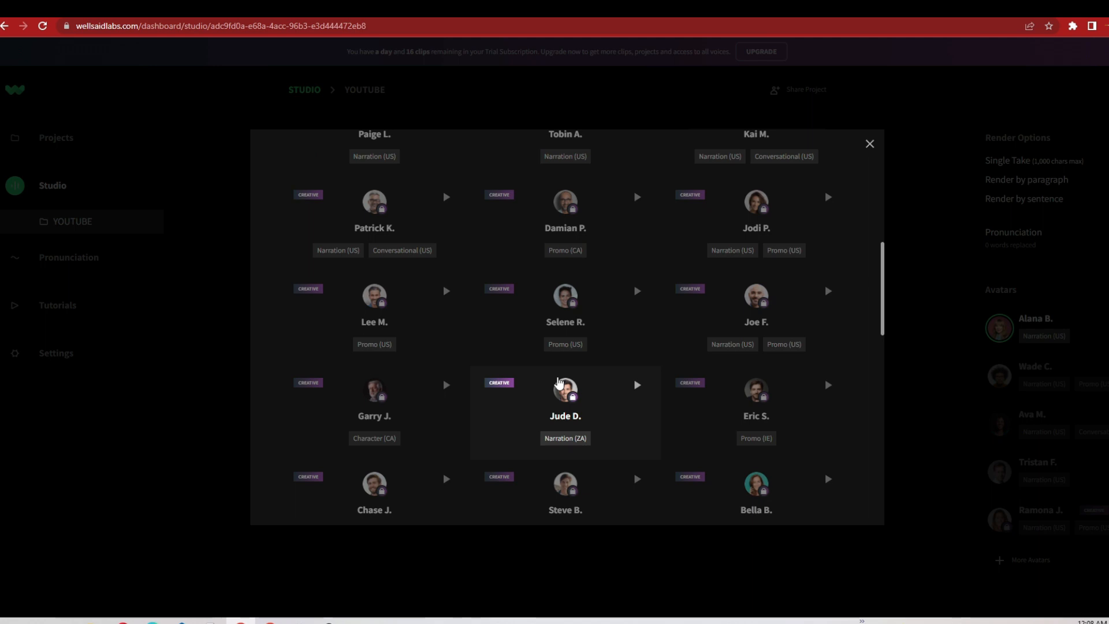
scroll(559, 383, up, 9)
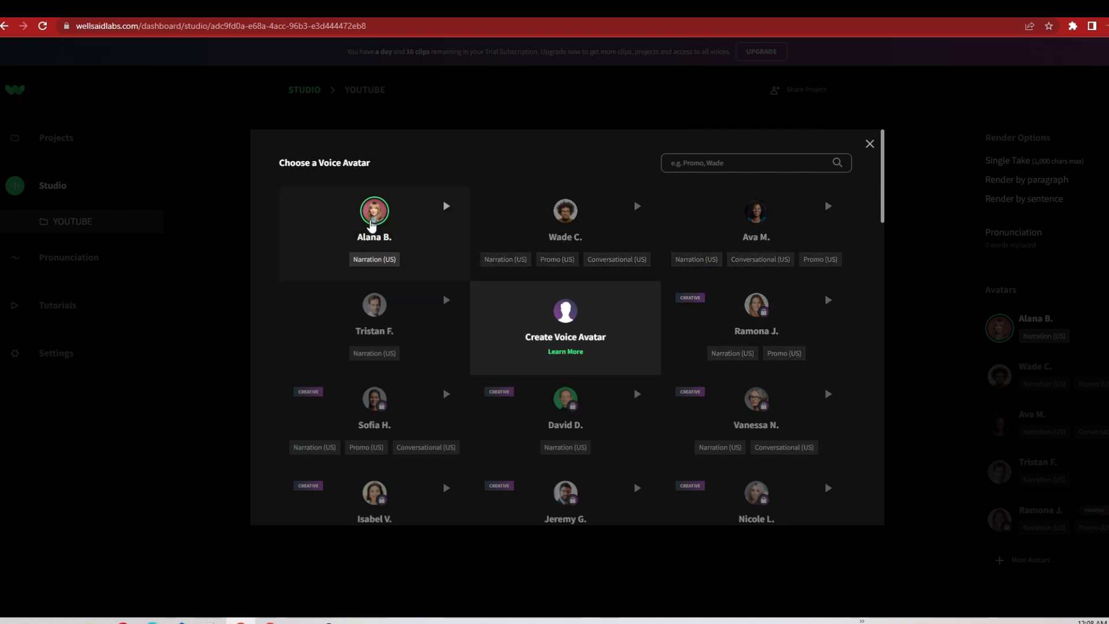
click(372, 226)
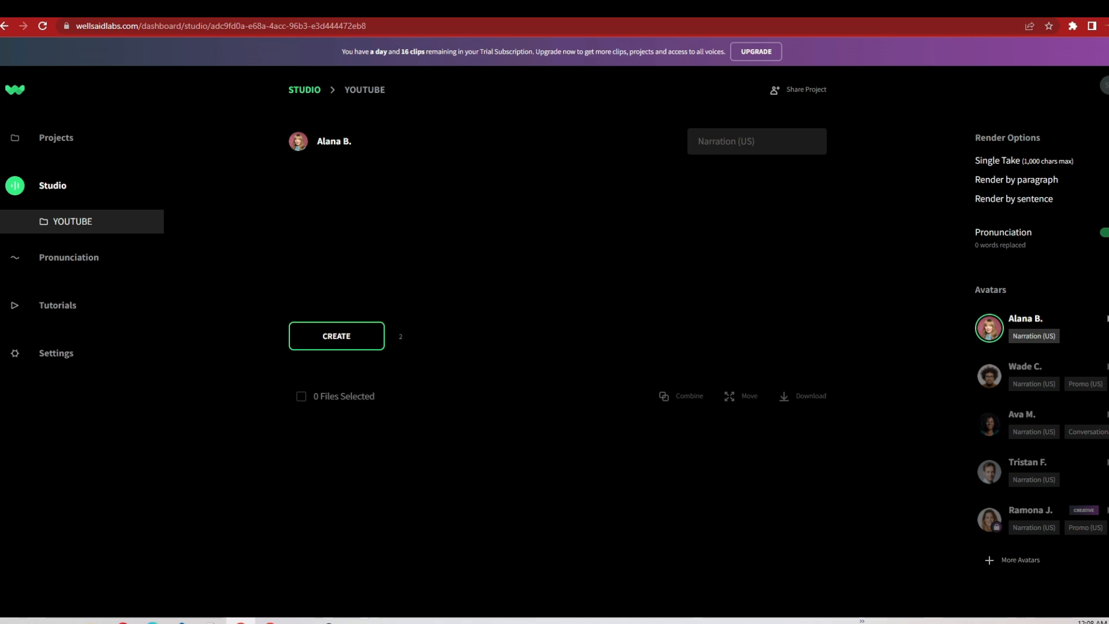
Step: Copy the script's INTRO paragraph from Google Docs into the WellSaid Labs YOUTUBE project and generate its voice clip
click(450, 9)
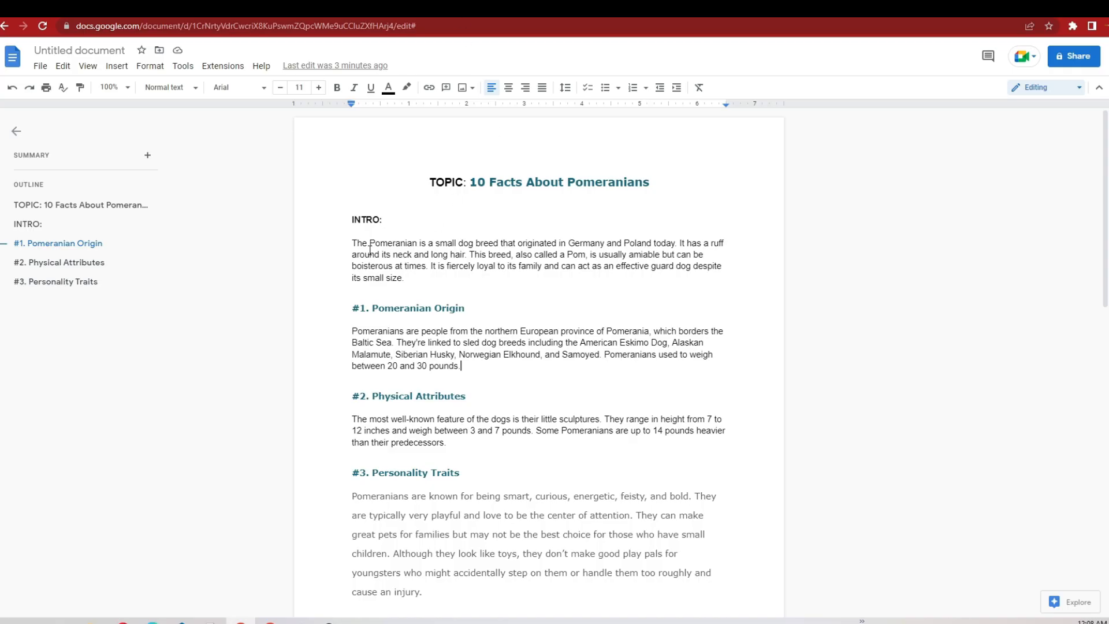
drag(349, 244, 405, 277)
key(ctrl+c)
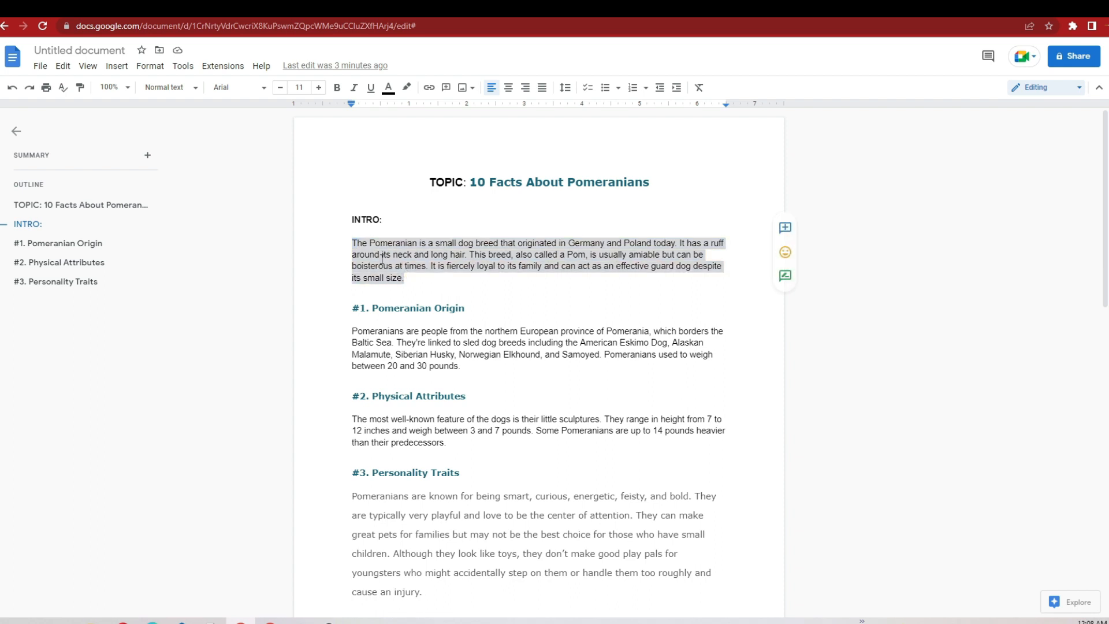
right_click(383, 261)
click(410, 284)
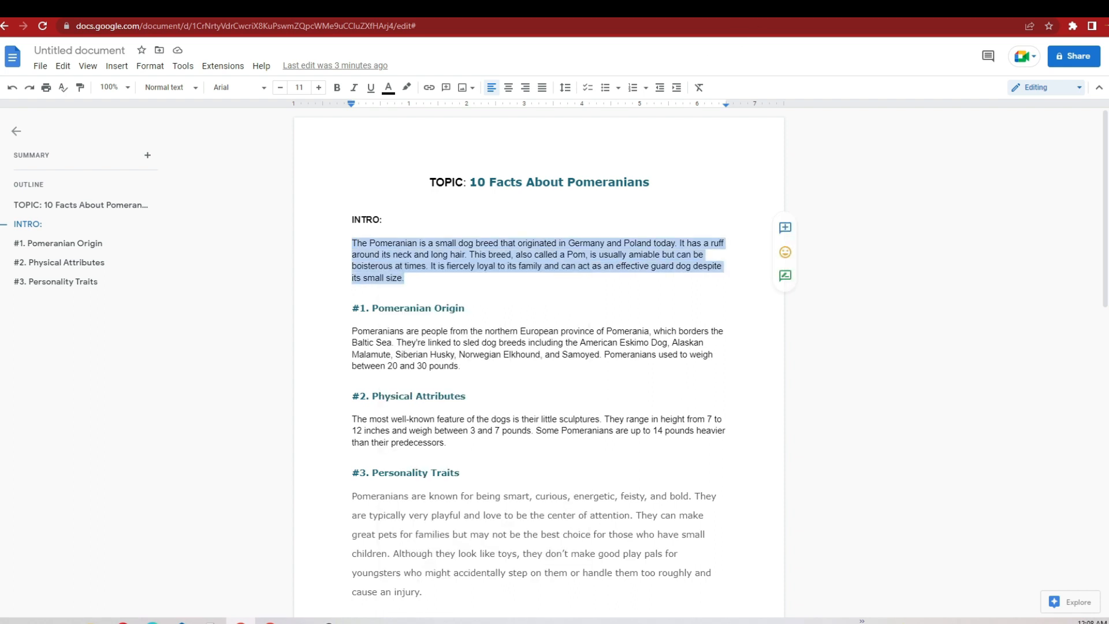
click(324, 9)
right_click(312, 190)
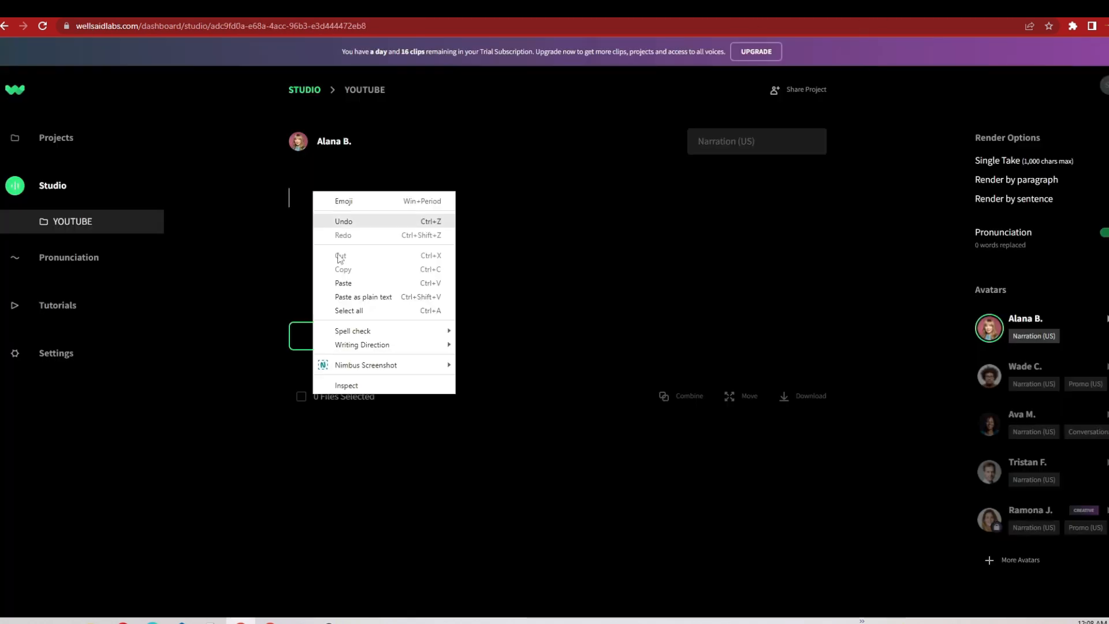
click(336, 295)
click(344, 348)
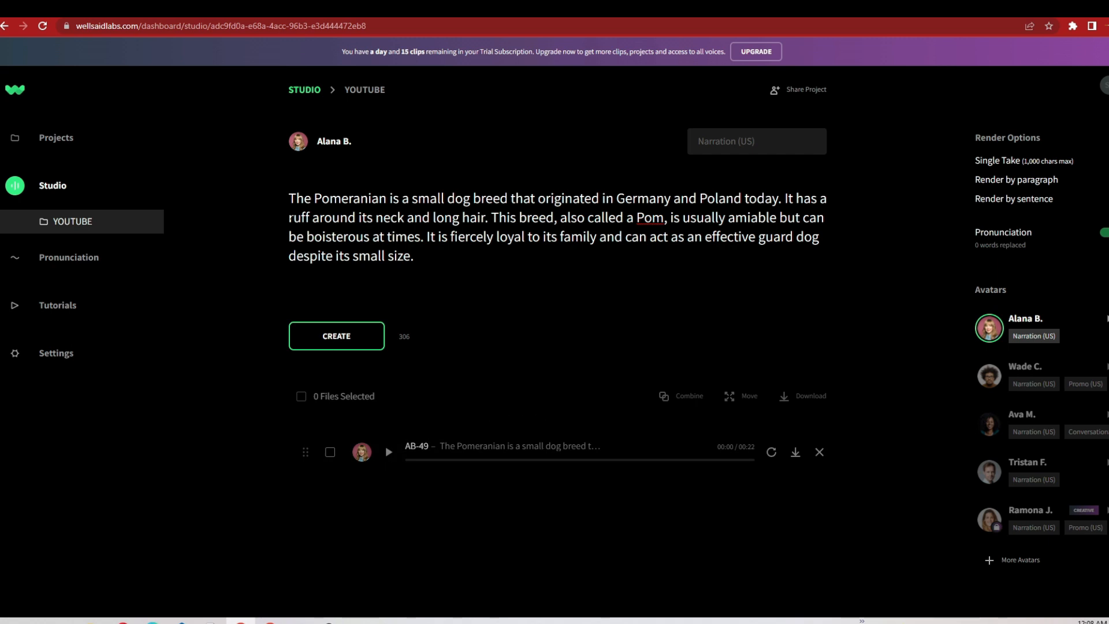
Step: Replace the intro text in the WellSaid Labs editor with the "#1. Pomeranian Origin" heading and paragraph from the Google Docs script
drag(289, 198, 407, 237)
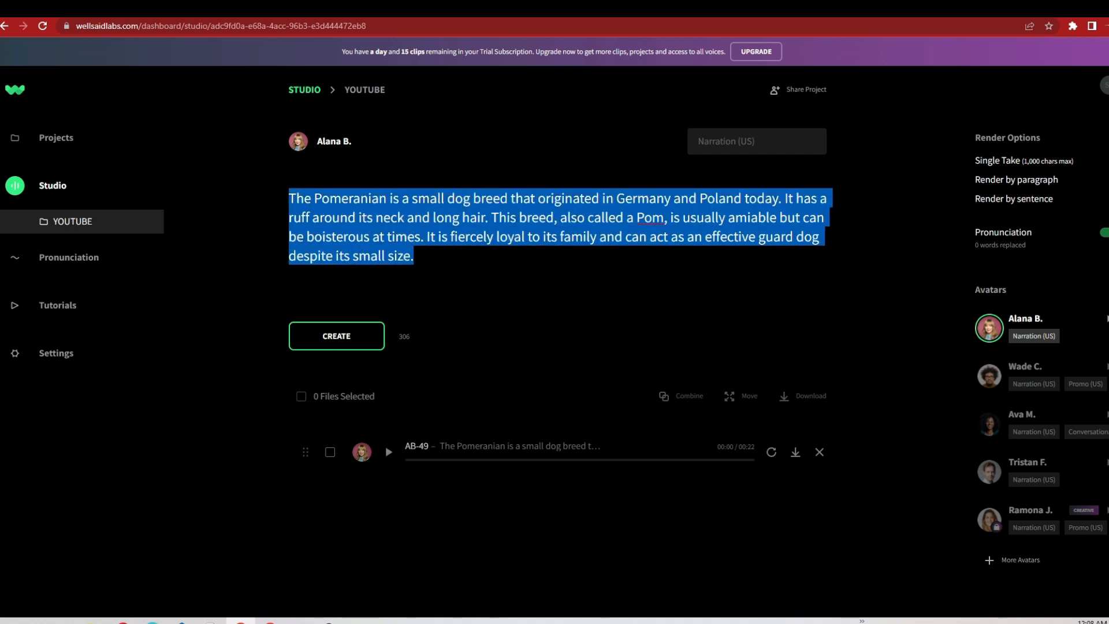
key(BackSpace)
click(442, 9)
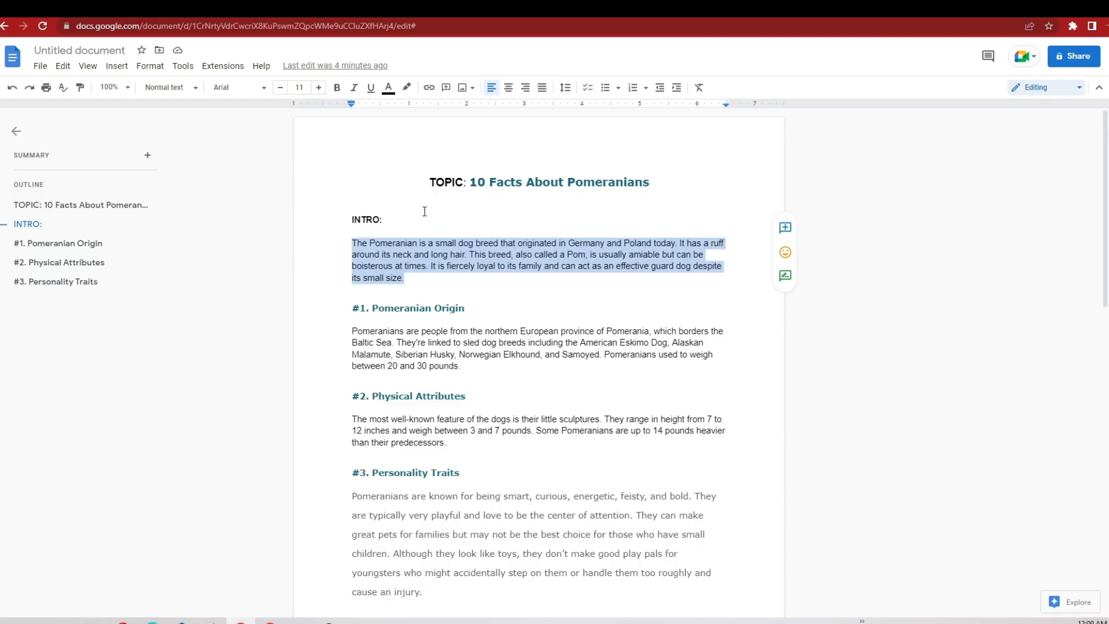
drag(343, 318, 465, 370)
right_click(422, 341)
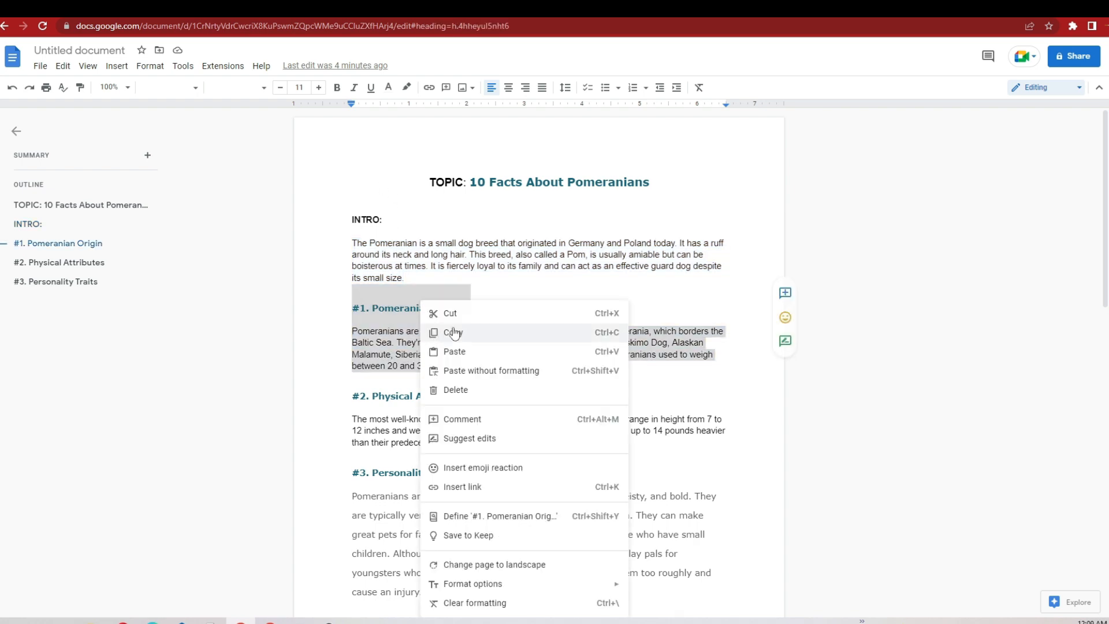
click(453, 330)
key(ctrl+Tab)
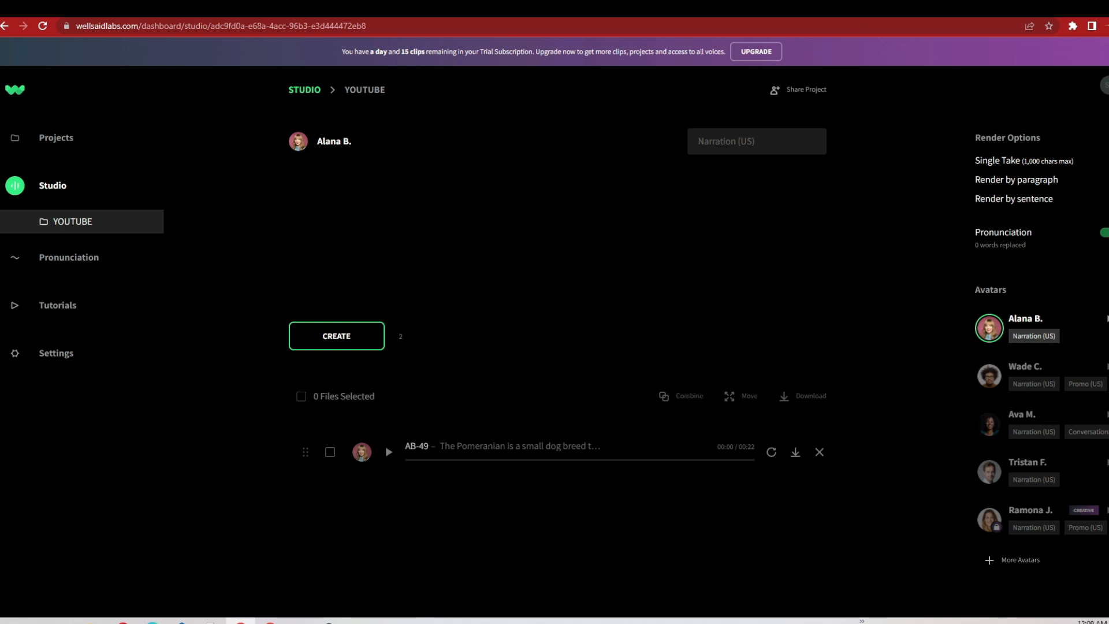
right_click(322, 198)
click(356, 289)
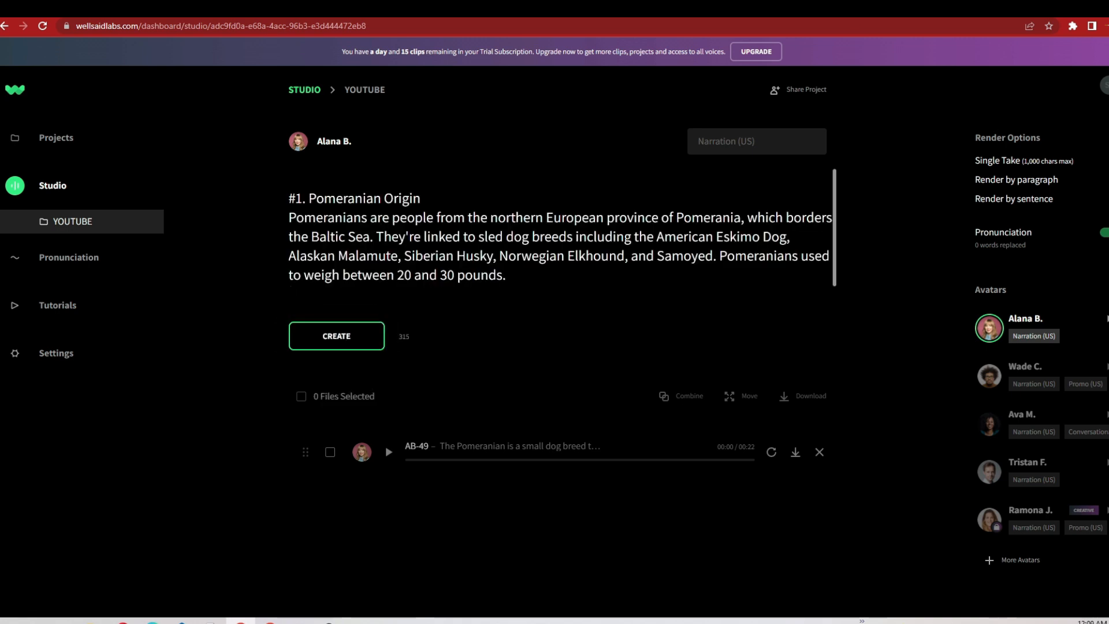
Step: Add a period and a blank line after the "#1. Pomeranian Origin" heading and generate the section's voice clip
click(421, 198)
text(.)
key(Return)
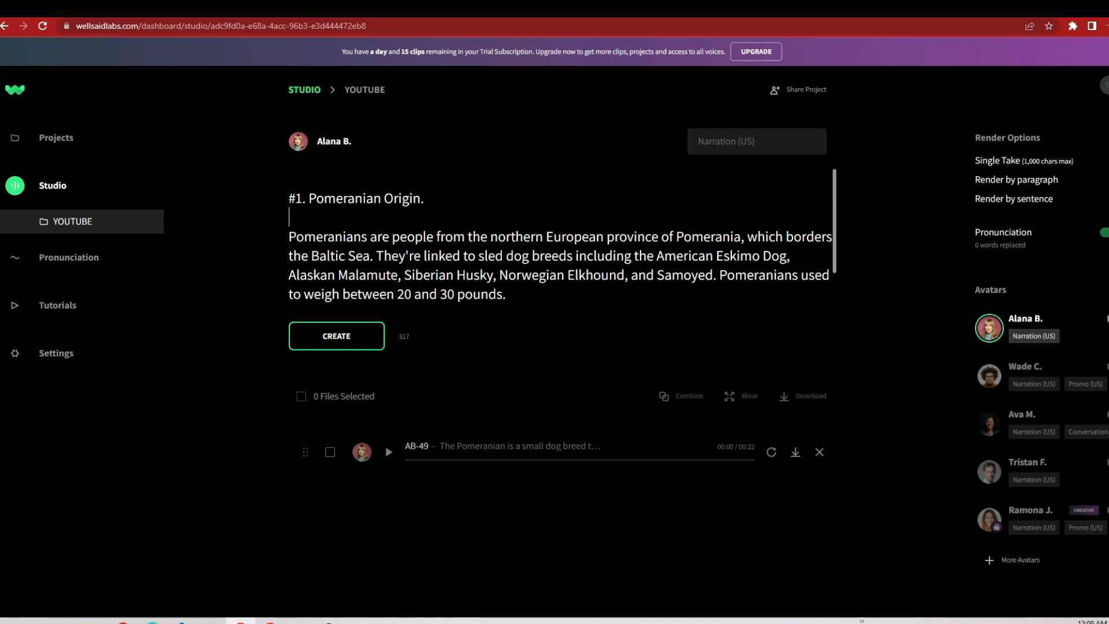
click(337, 335)
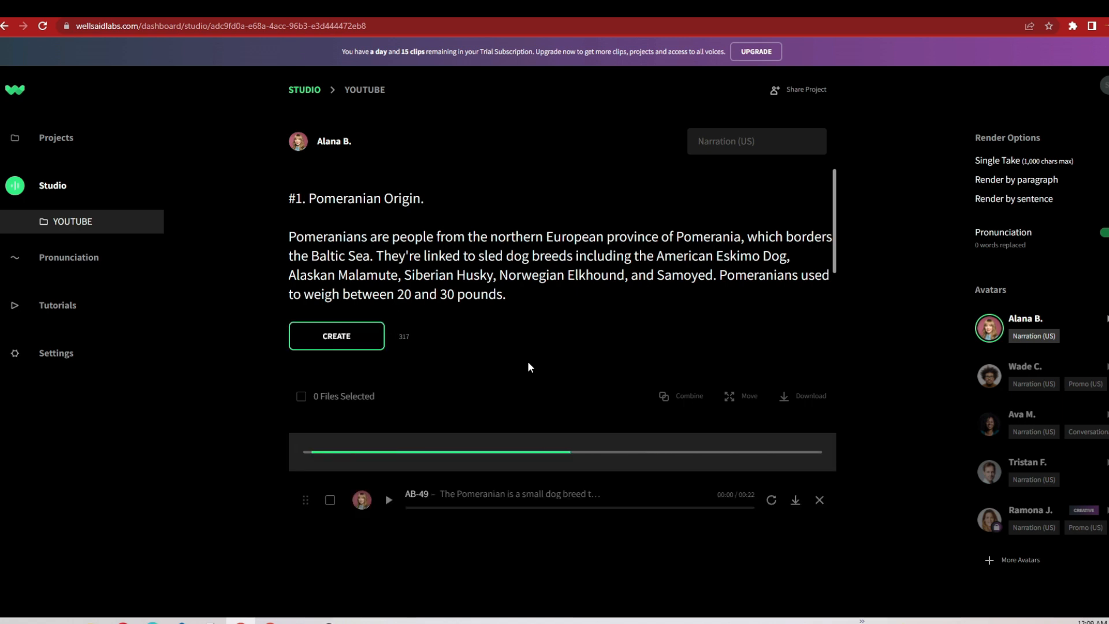
Step: Copy the "#2. Physical Attributes" heading together with its paragraph from the Google Docs script
click(243, 9)
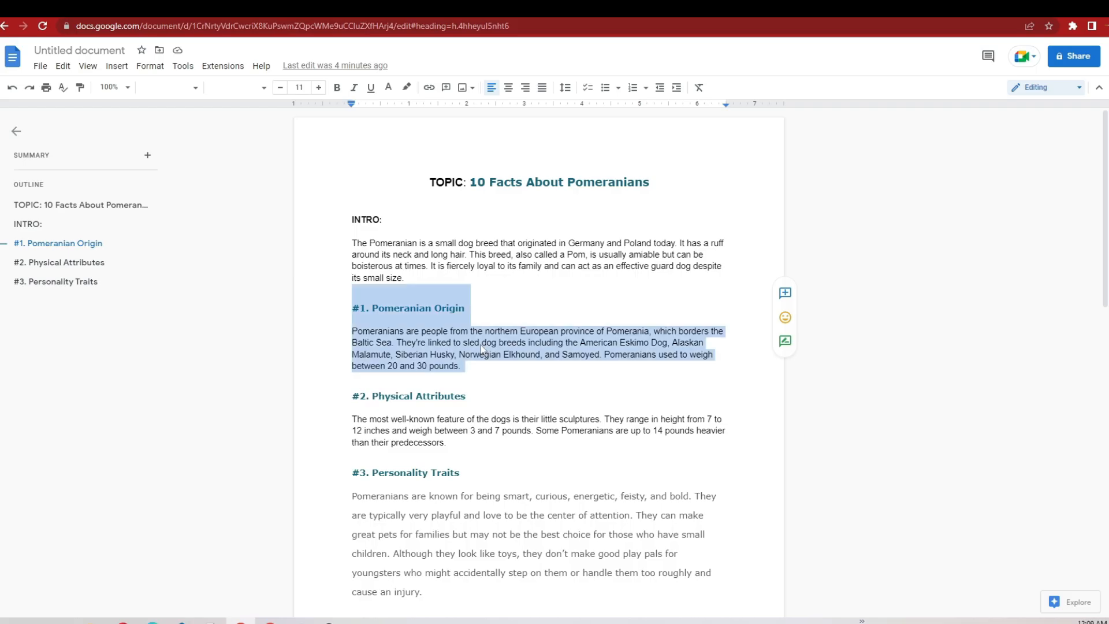
click(478, 384)
click(353, 398)
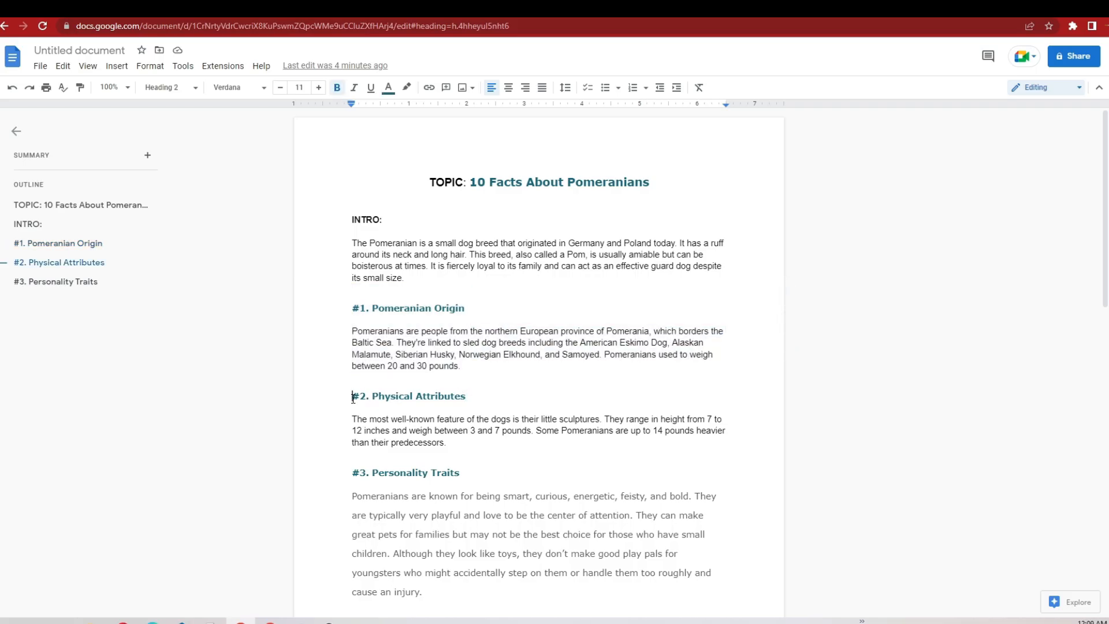
mouse_move(353, 398)
mouse_down()
mouse_move(436, 453)
mouse_move(435, 426)
mouse_move(359, 396)
mouse_up()
key(ctrl+c)
click(447, 442)
right_click(384, 403)
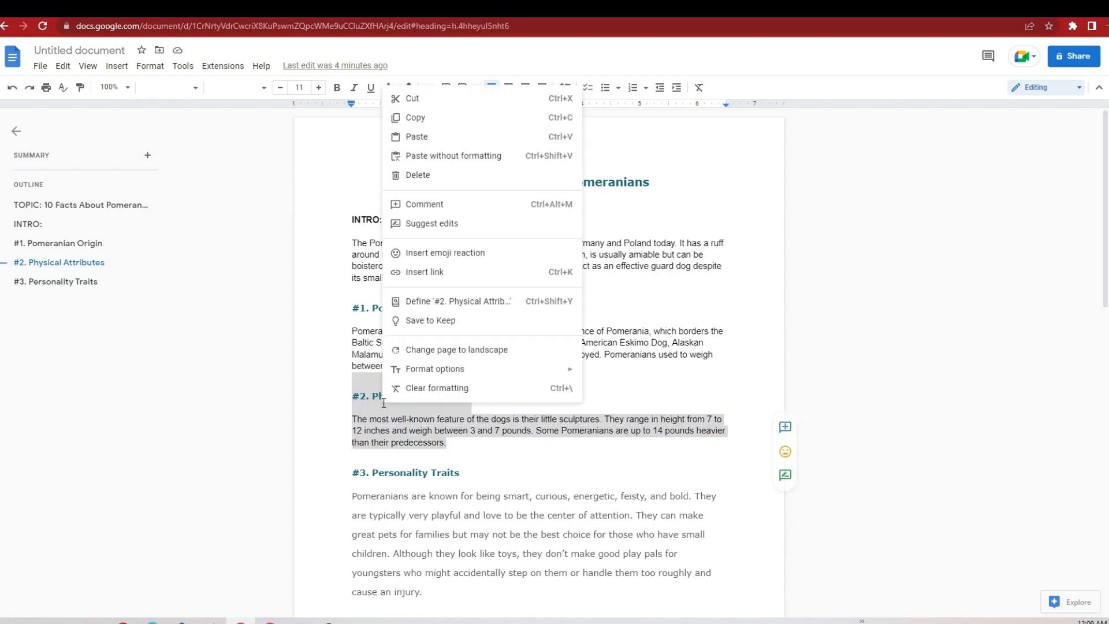
click(443, 118)
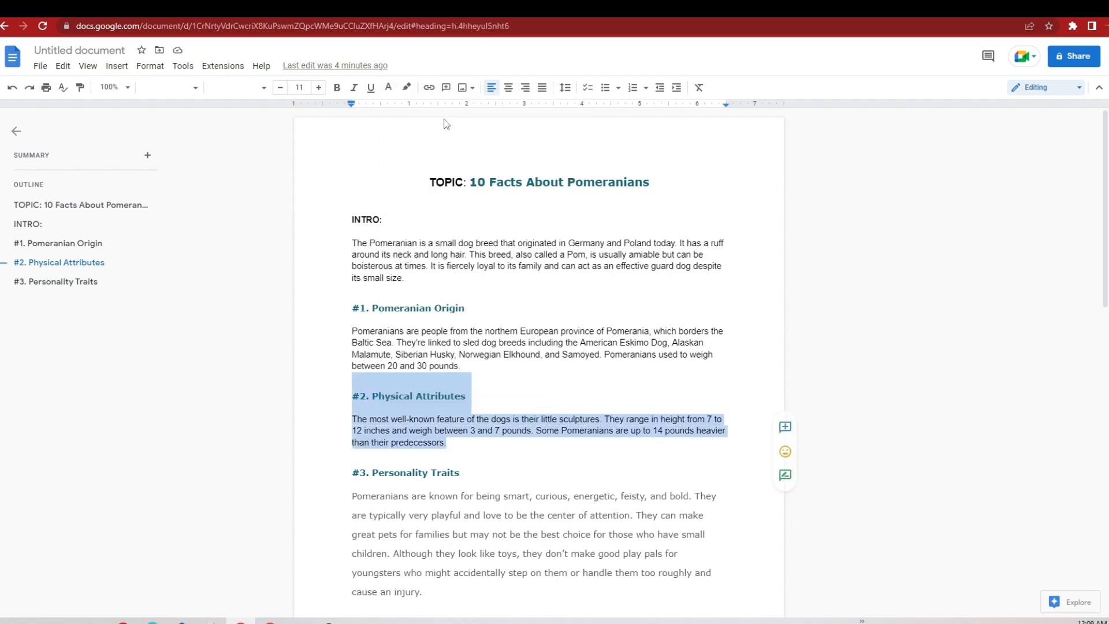
Step: Replace the text in the WellSaid Labs editor with the copied "#2. Physical Attributes" heading and paragraph
click(809, 9)
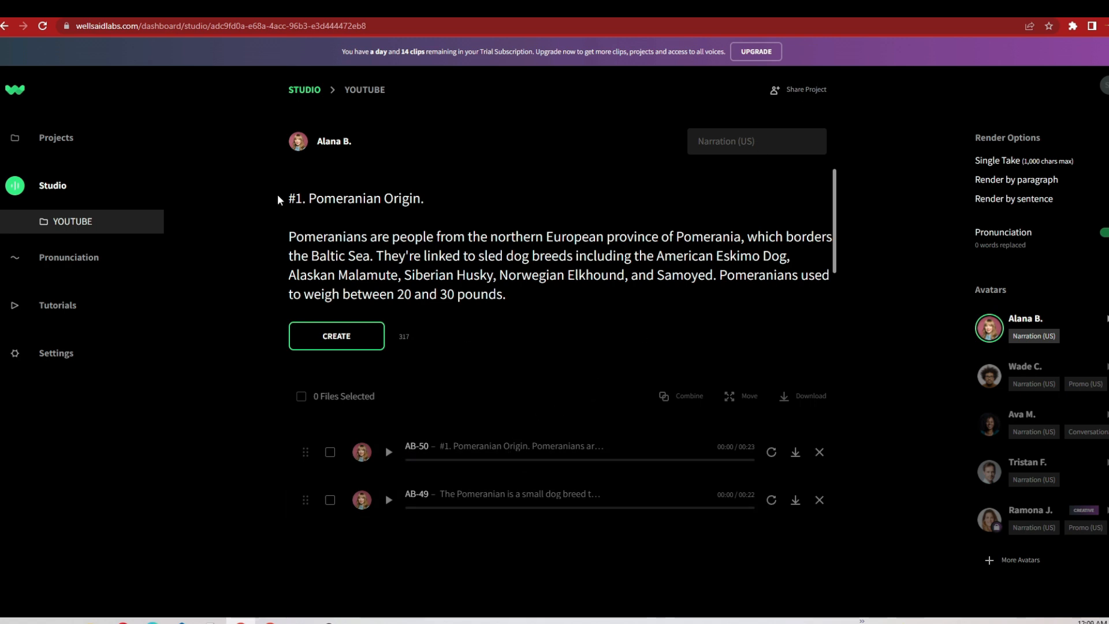
drag(289, 199, 508, 271)
key(BackSpace)
right_click(315, 203)
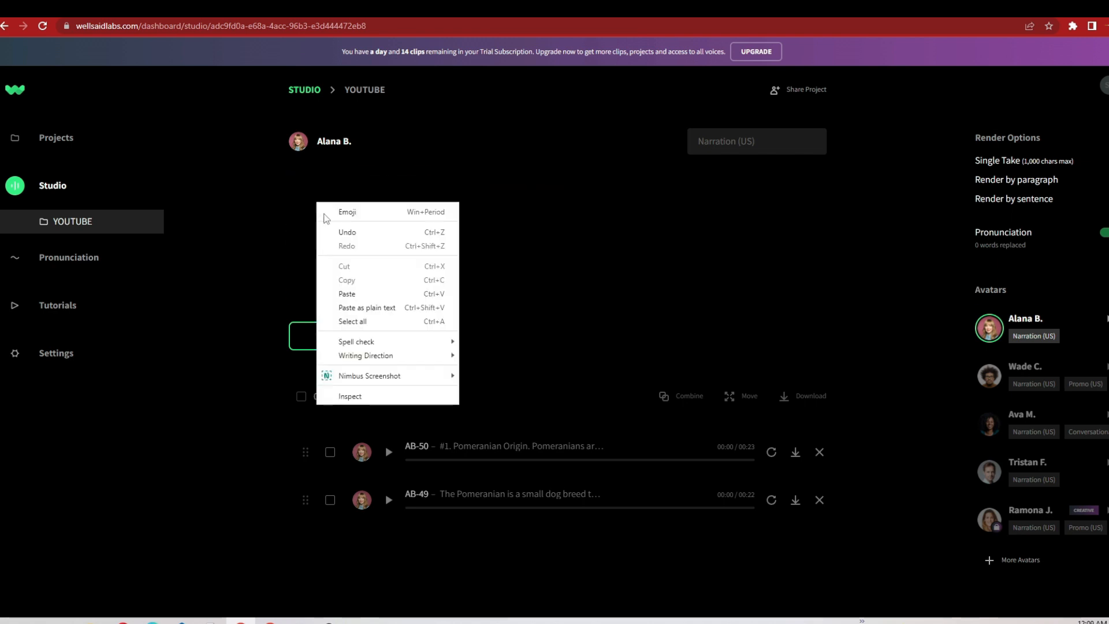
click(344, 292)
Step: Add a period and a blank line after the "#2. Physical Attributes" heading and generate the section's voice clip
click(420, 199)
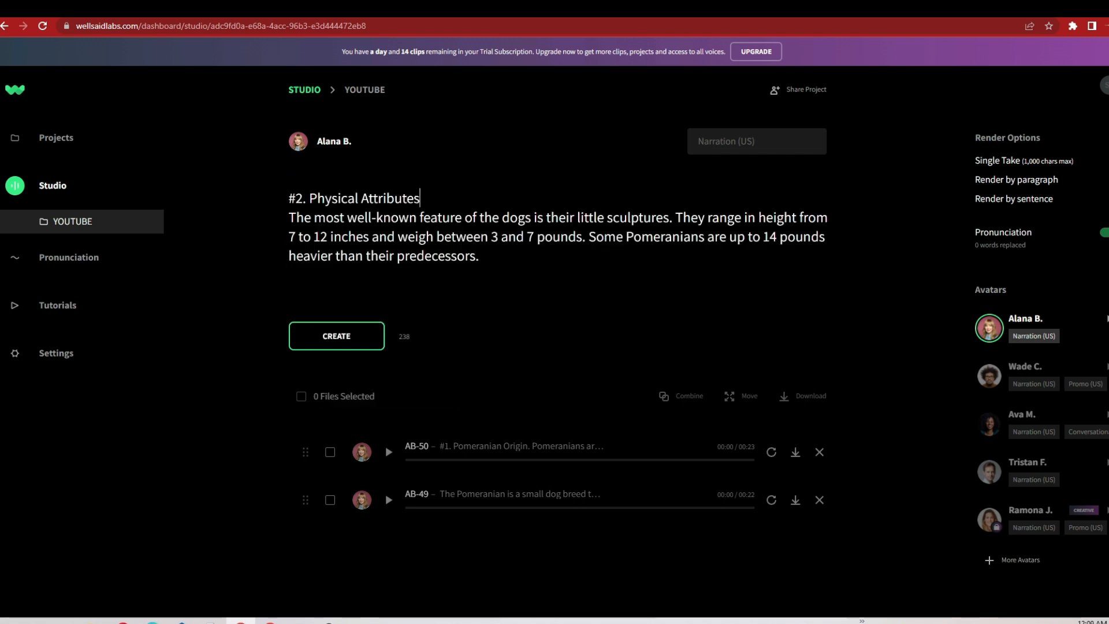
text(.)
key(Return)
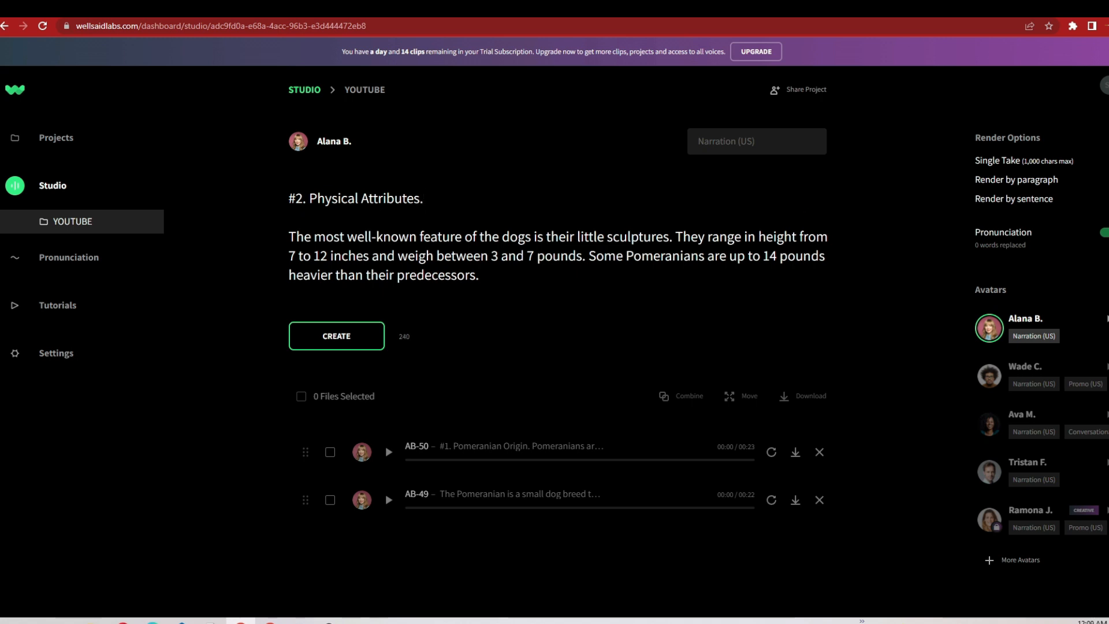
click(351, 340)
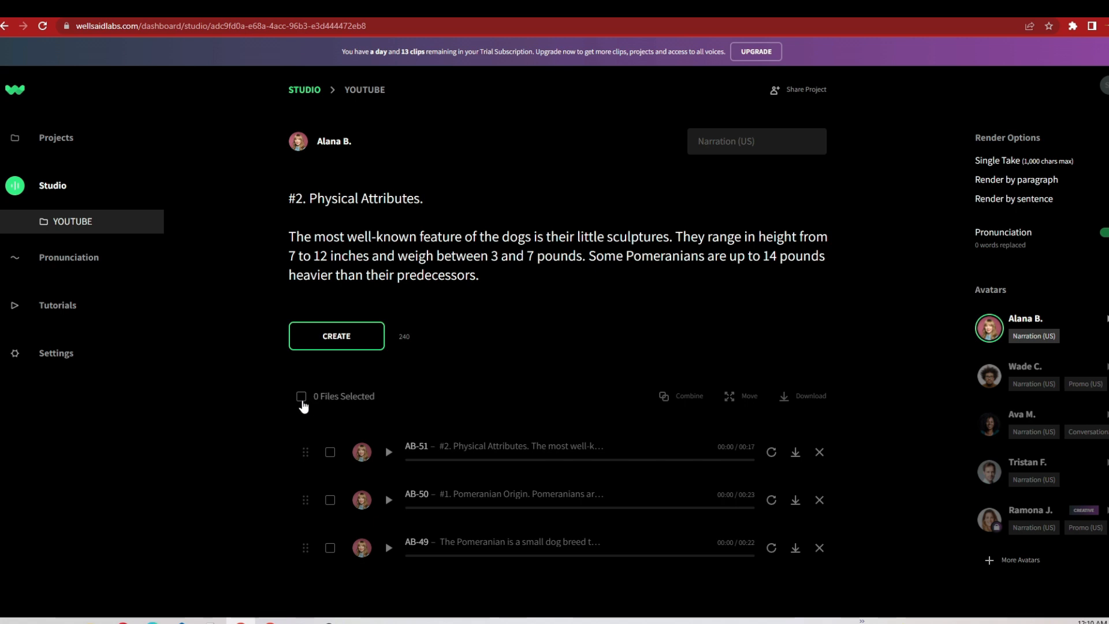
Step: Combine all three voice clips into one clip named TEST with Natural (0.8 seconds) pausing
click(301, 397)
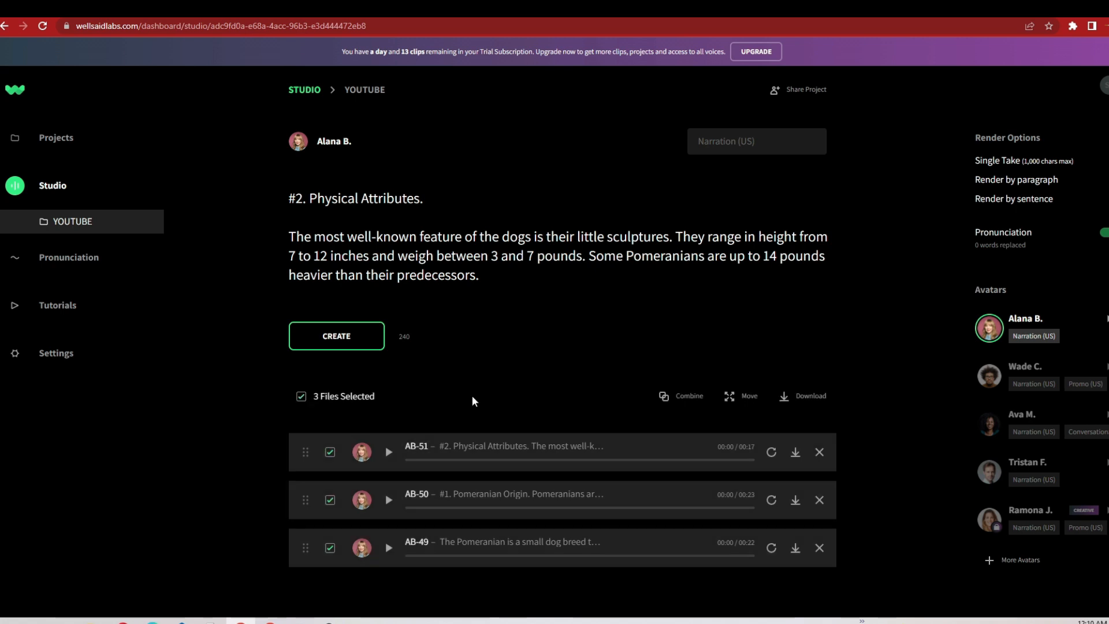
click(684, 402)
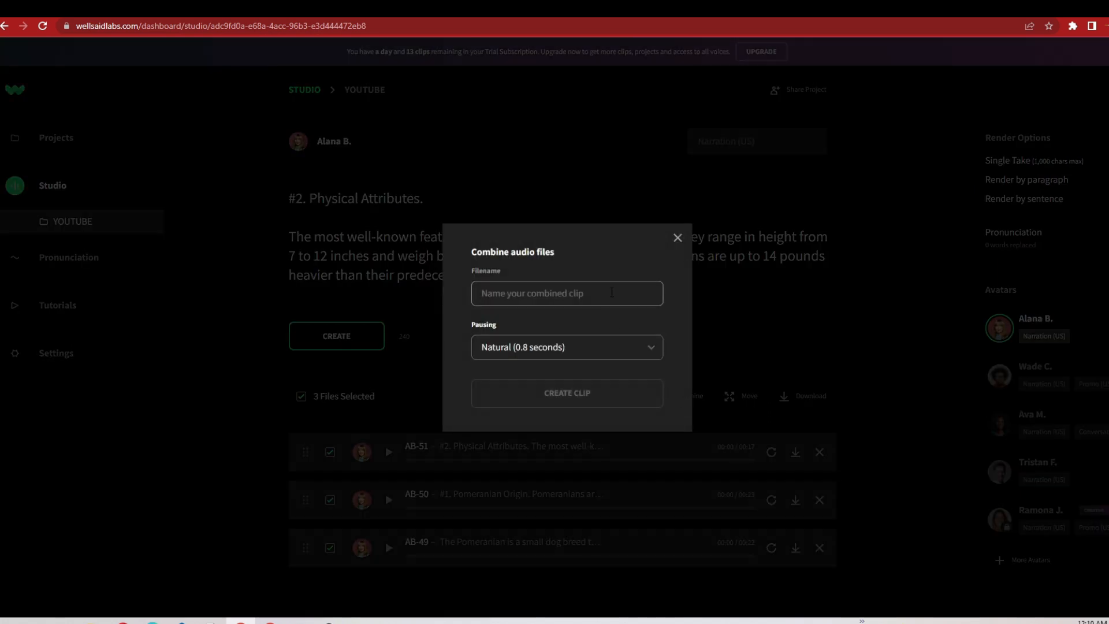
click(612, 293)
click(560, 352)
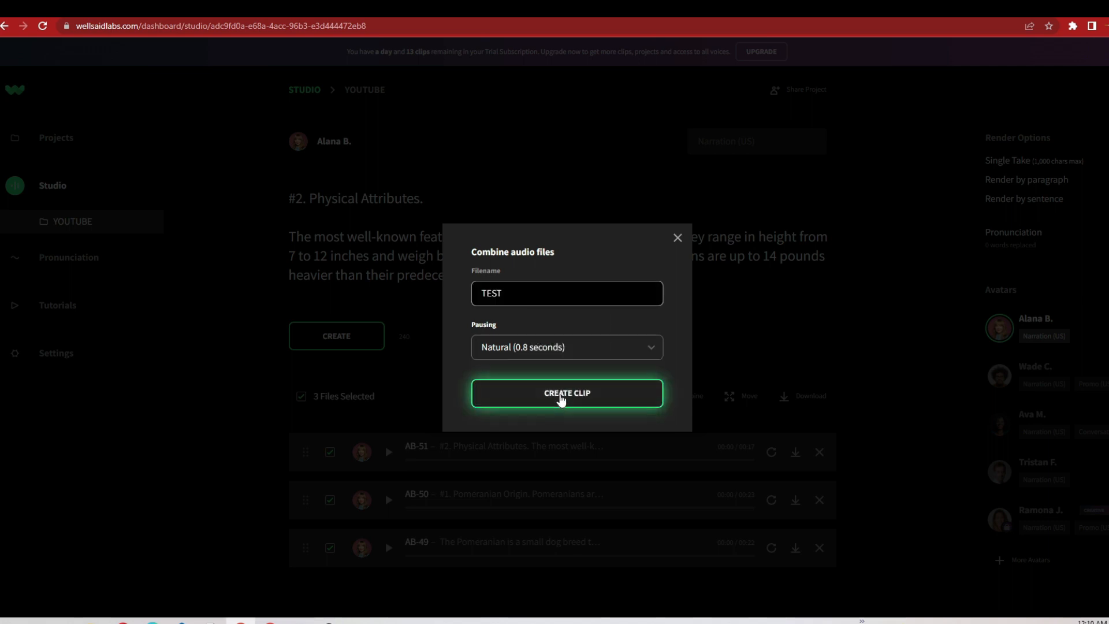
click(561, 395)
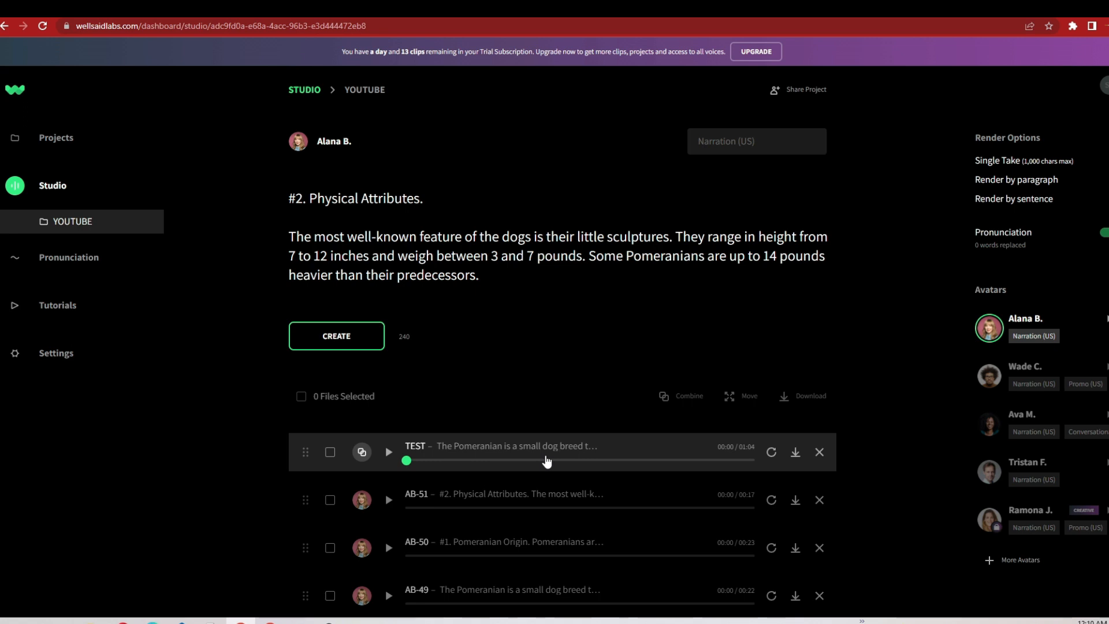
Step: Select the combined TEST clip and download it as an audio file
click(328, 453)
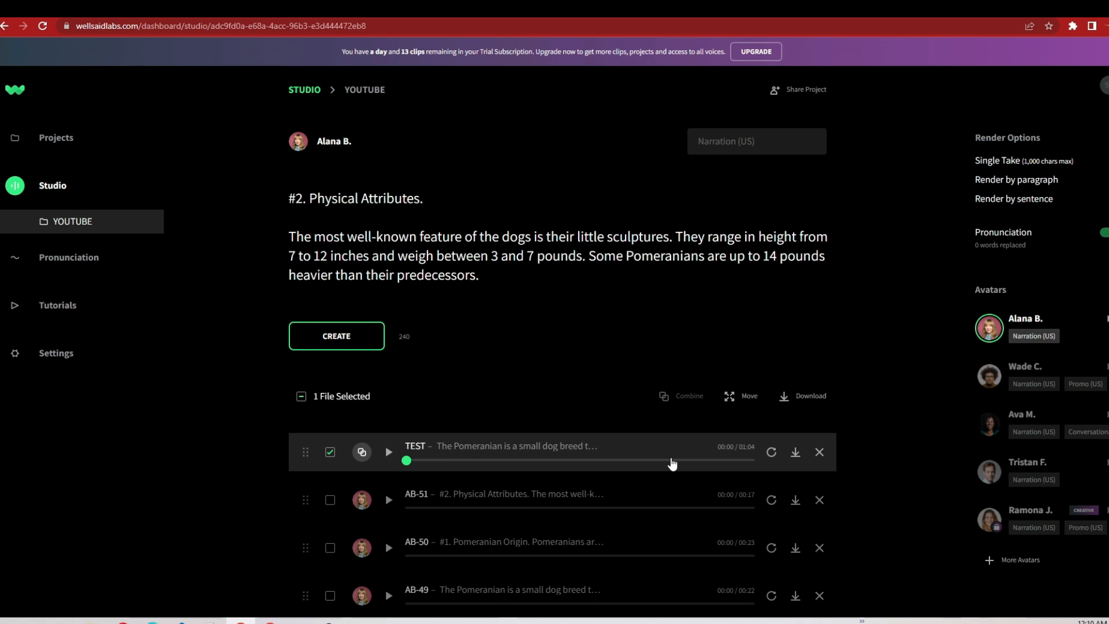
click(796, 453)
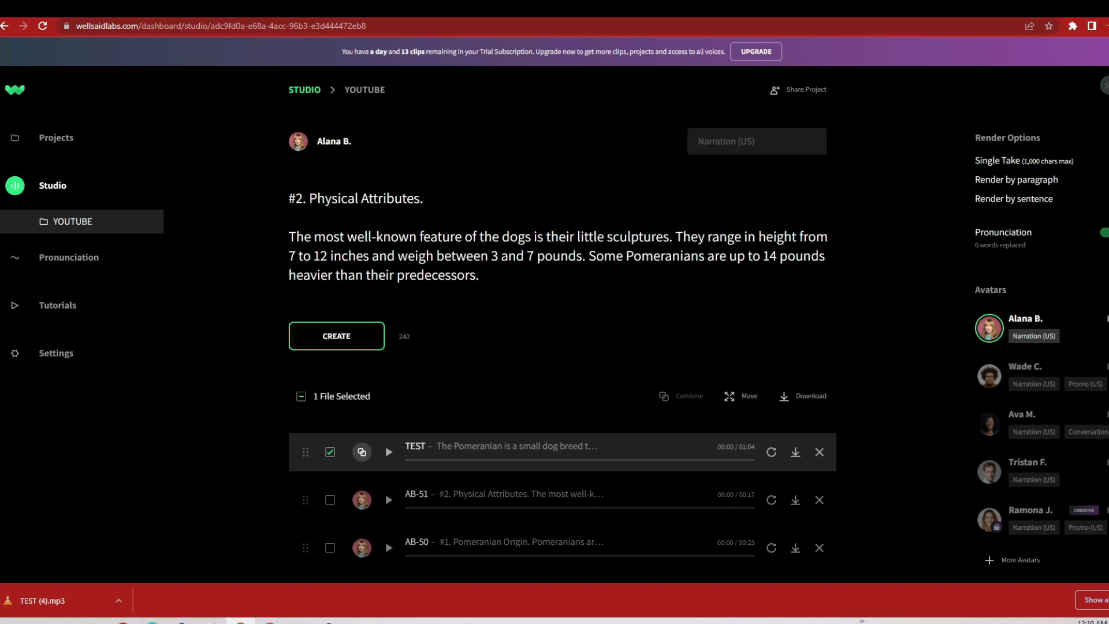
click(1108, 601)
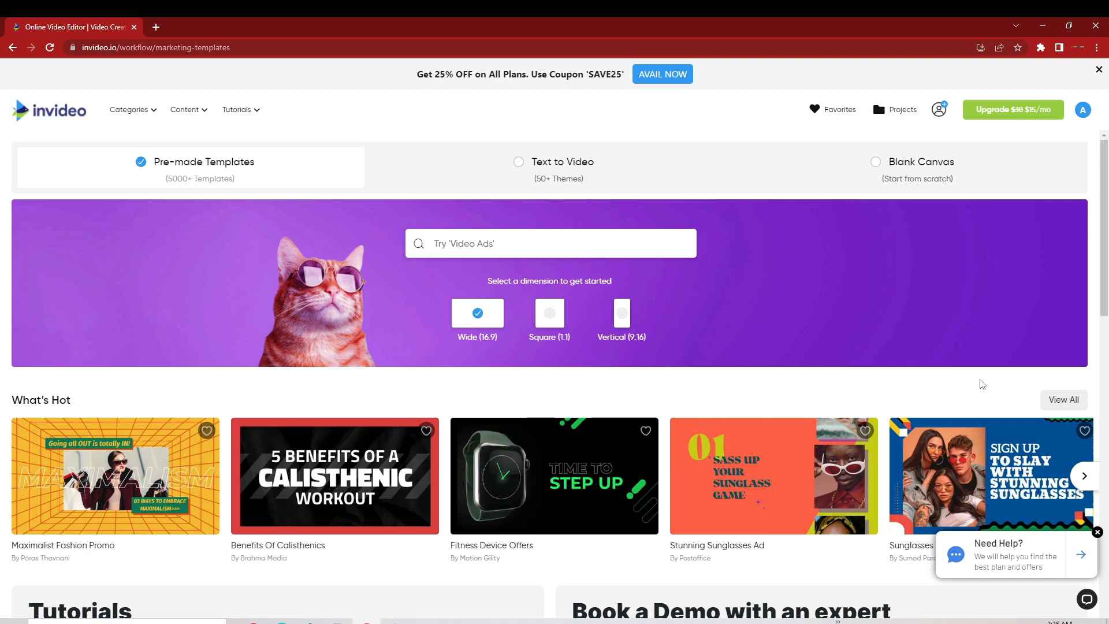
Step: Switch to InVideo, review its monthly subscription plans, and start a new blank-canvas video in the Wide (16:9) dimension
click(1013, 111)
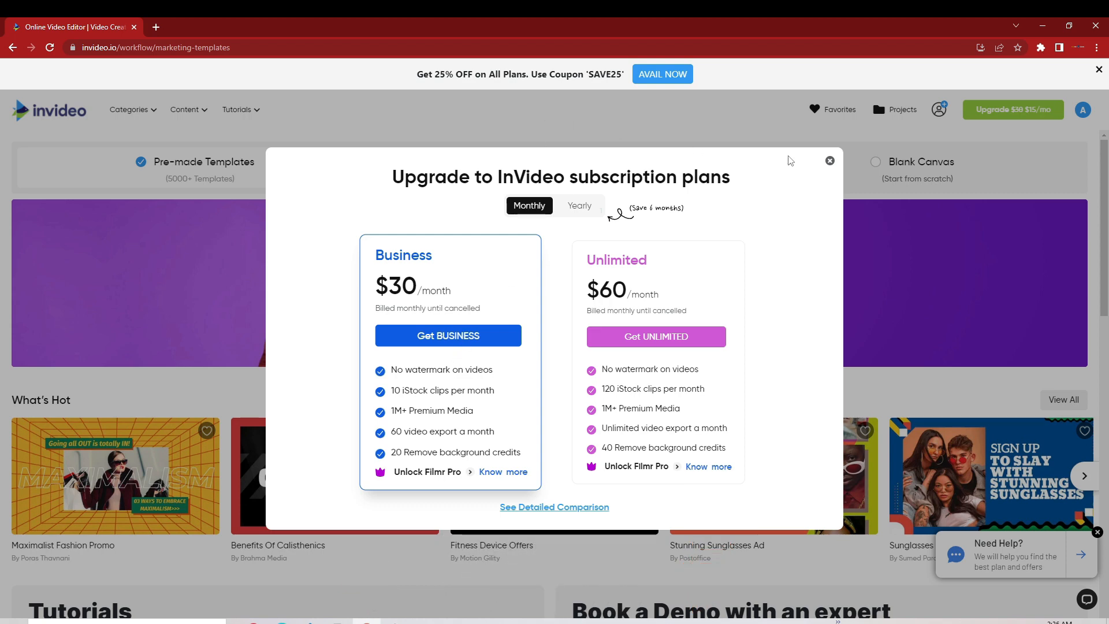
click(830, 161)
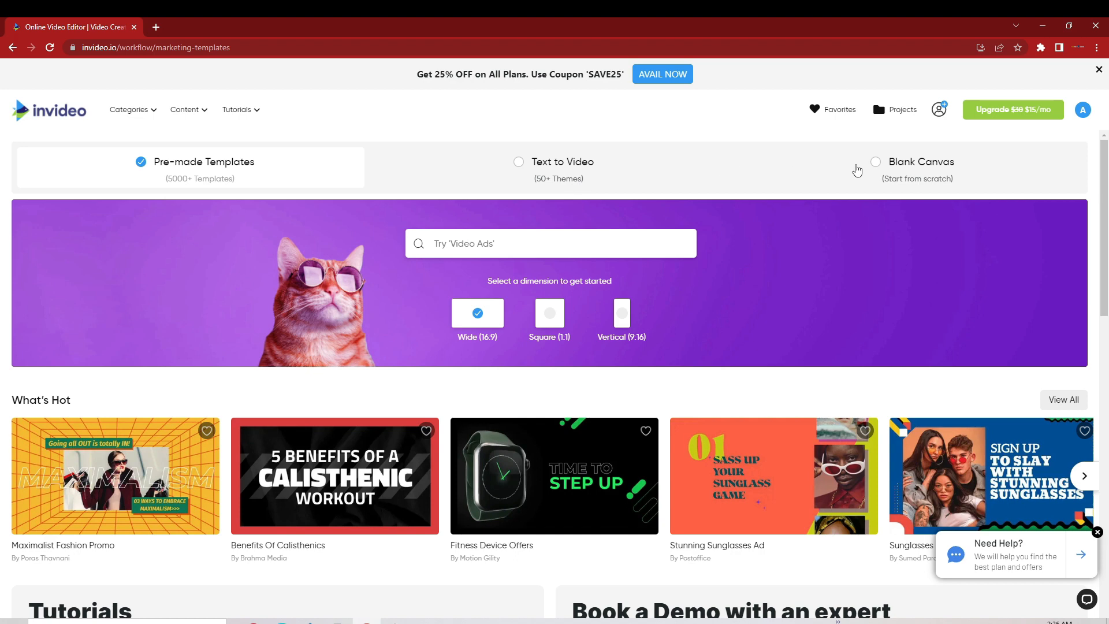
click(877, 163)
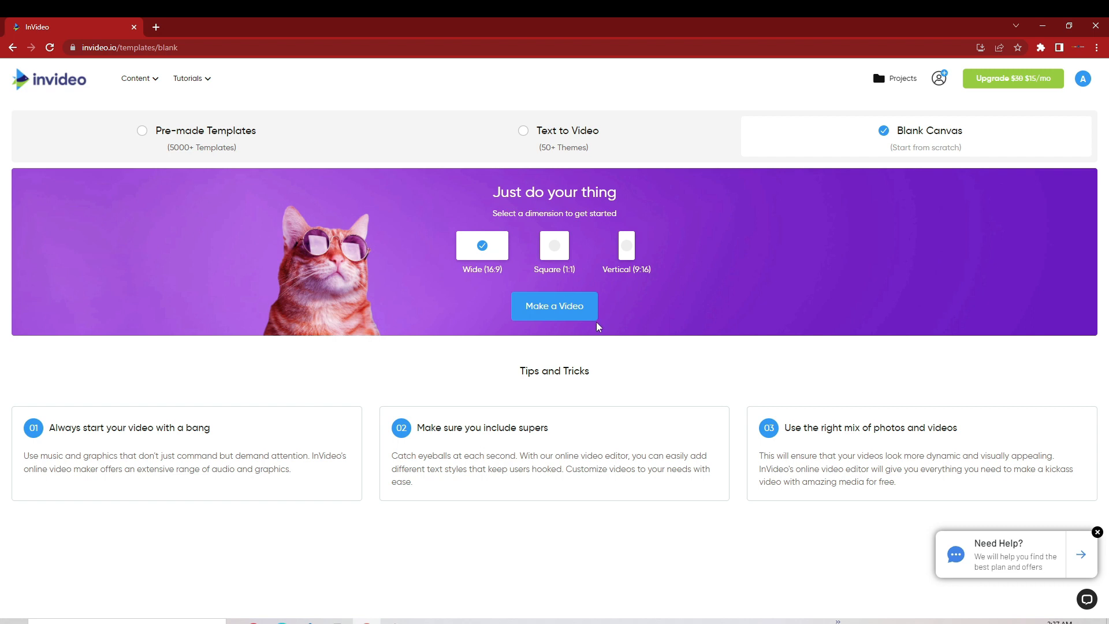
click(570, 306)
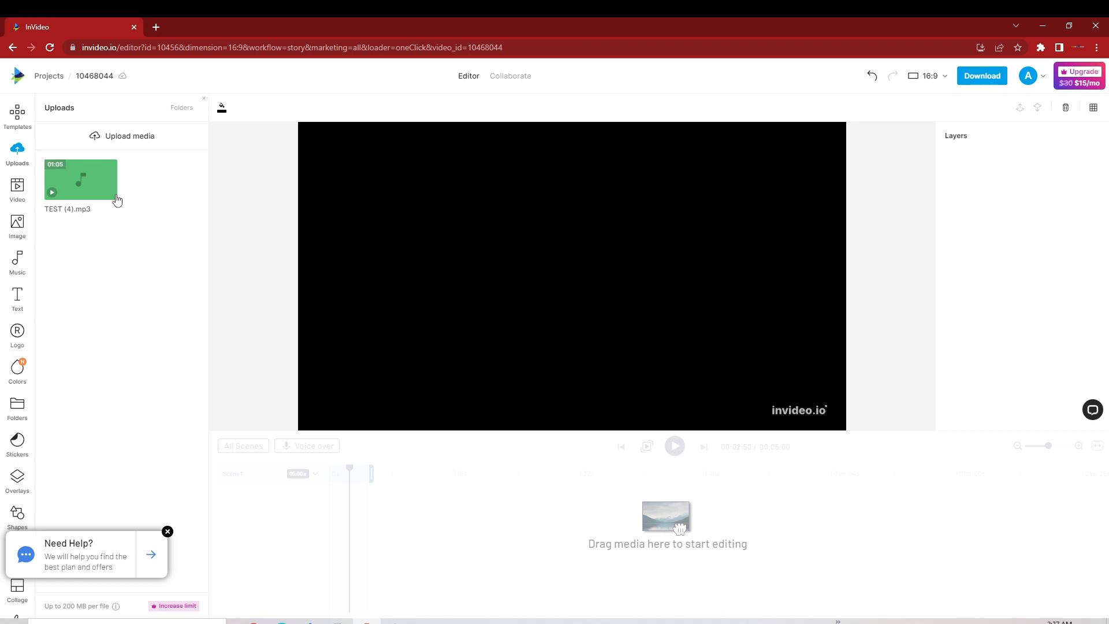
Step: Delete the existing TEST (4).mp3 file from the project's uploads
click(113, 213)
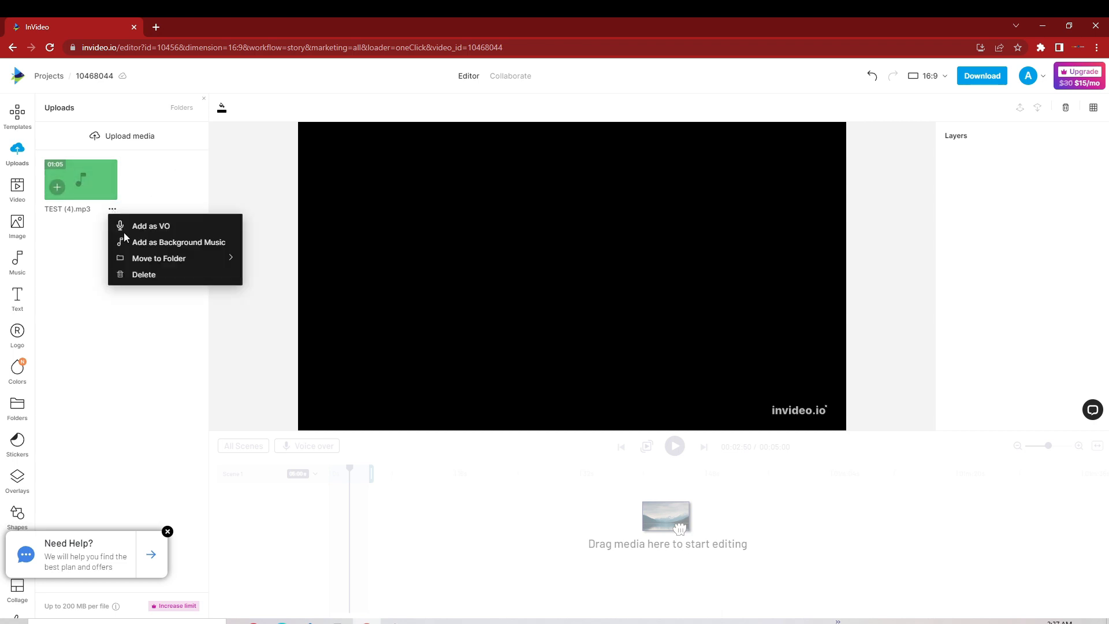
click(127, 273)
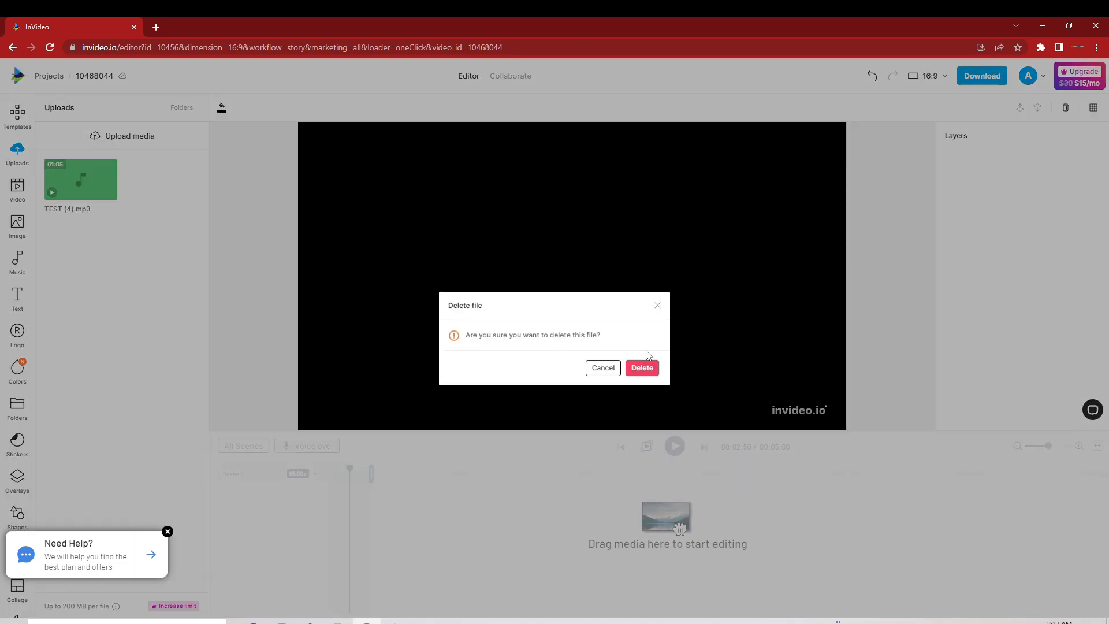
click(644, 367)
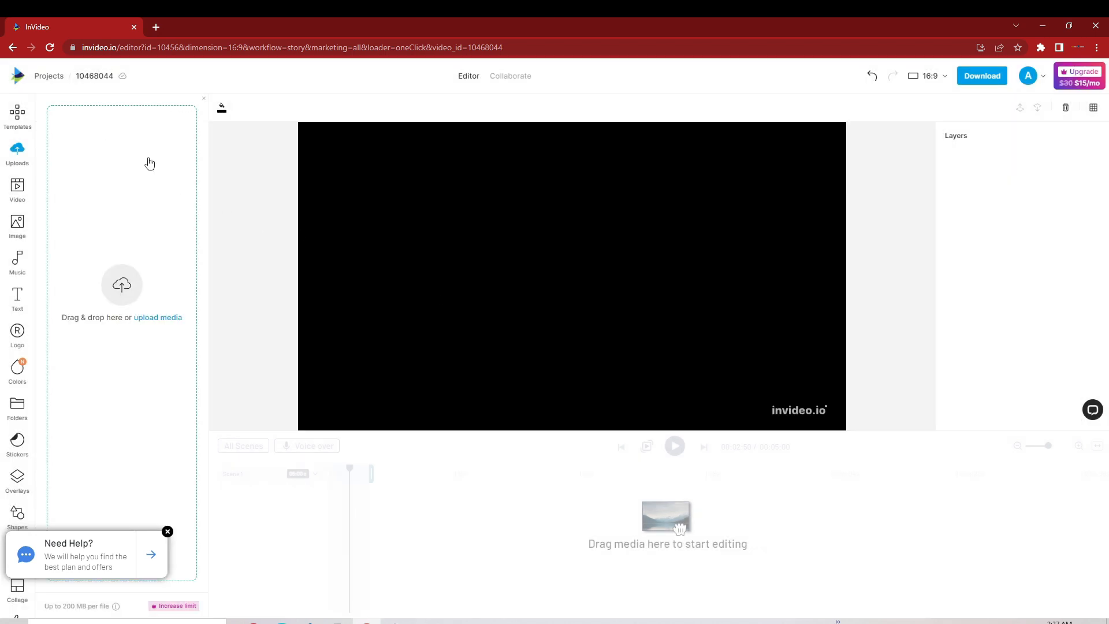
Step: Upload the TEST (4) voiceover file from the Downloads folder and dismiss the help pop-up
click(166, 319)
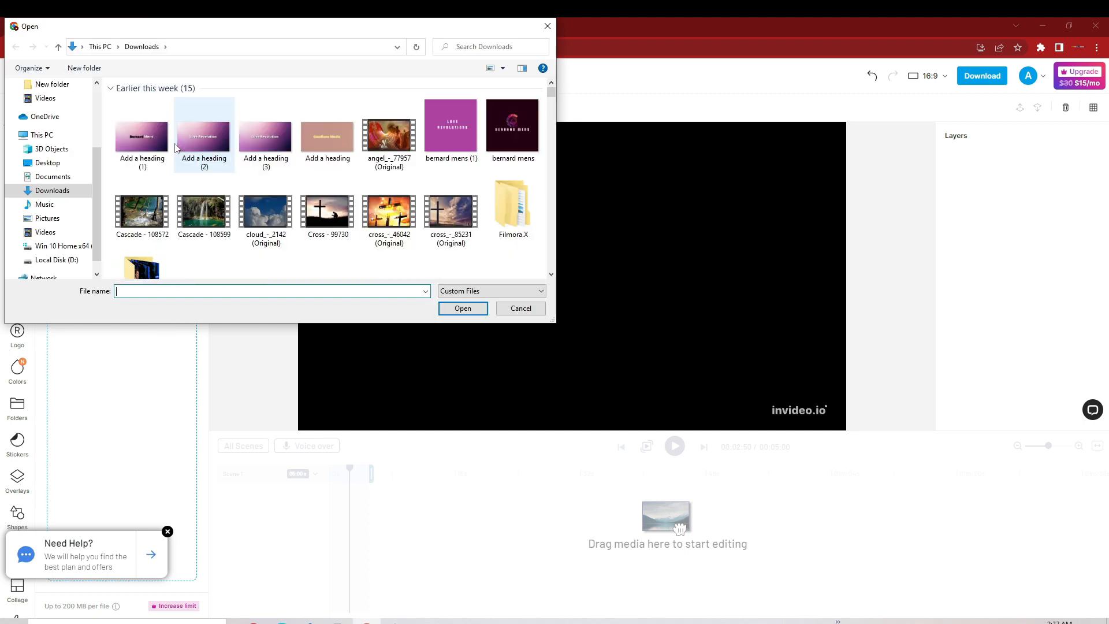
click(161, 137)
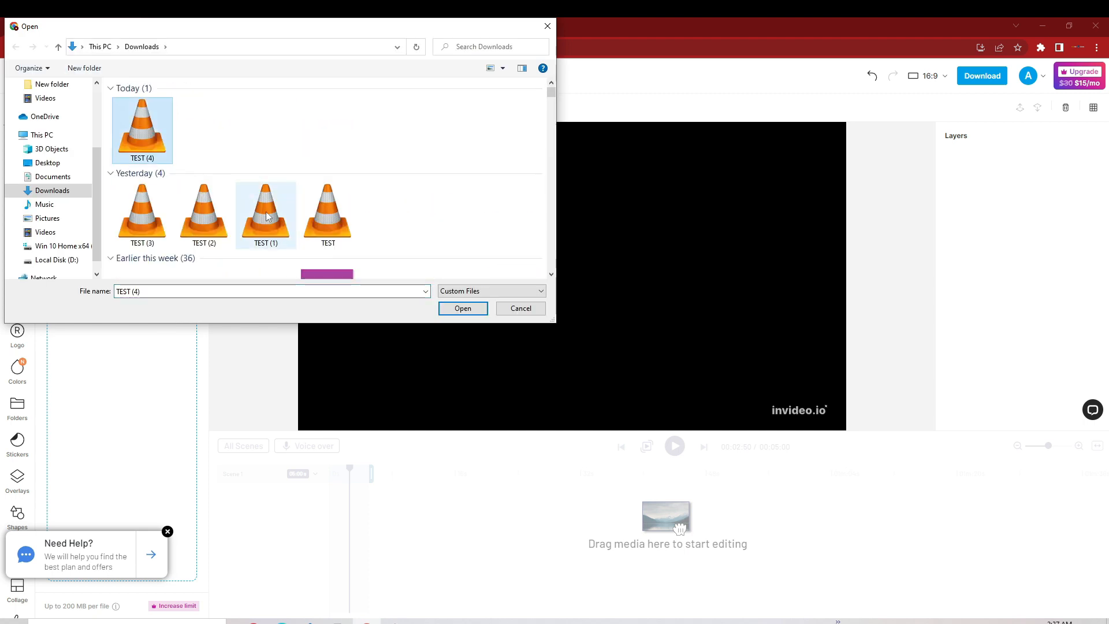
click(463, 308)
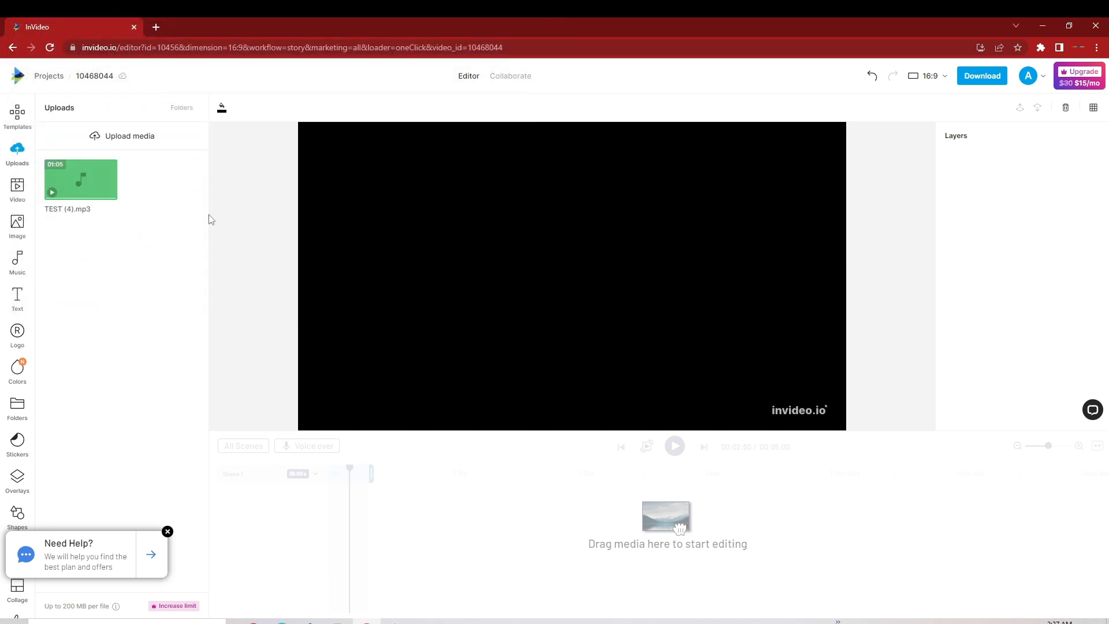
mouse_move(96, 191)
click(167, 533)
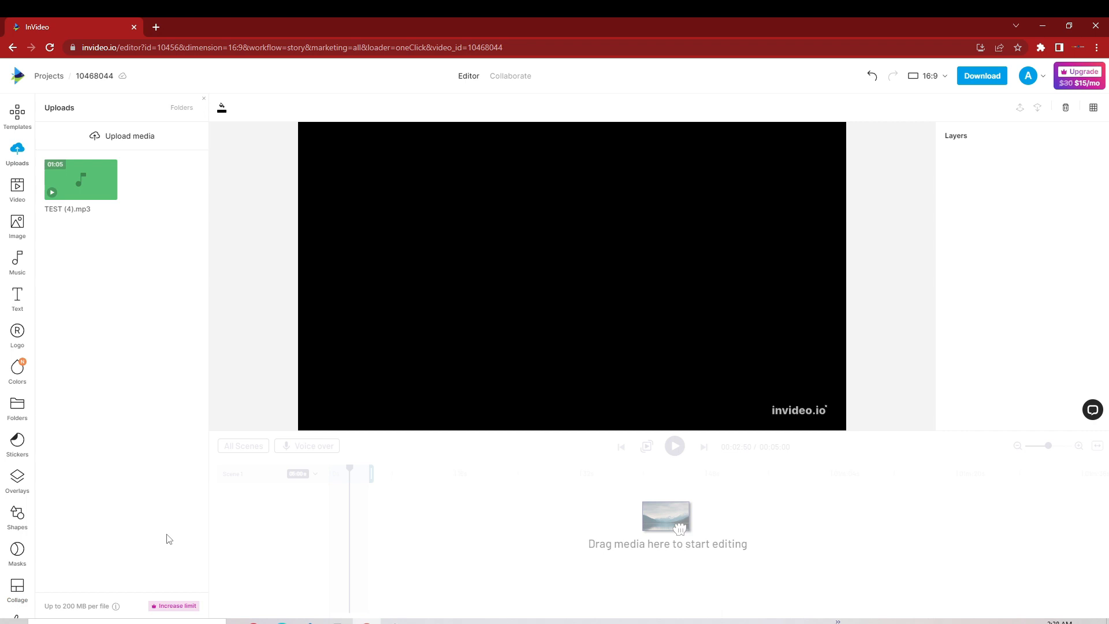
Step: Search the stock video library for "pomeranian"
click(17, 194)
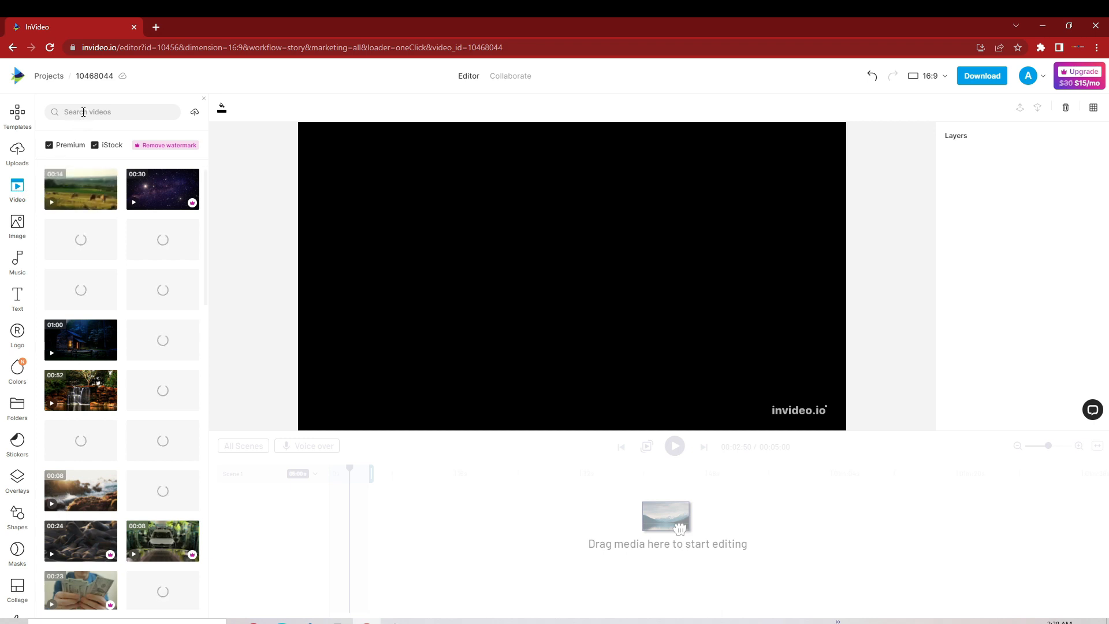
click(83, 112)
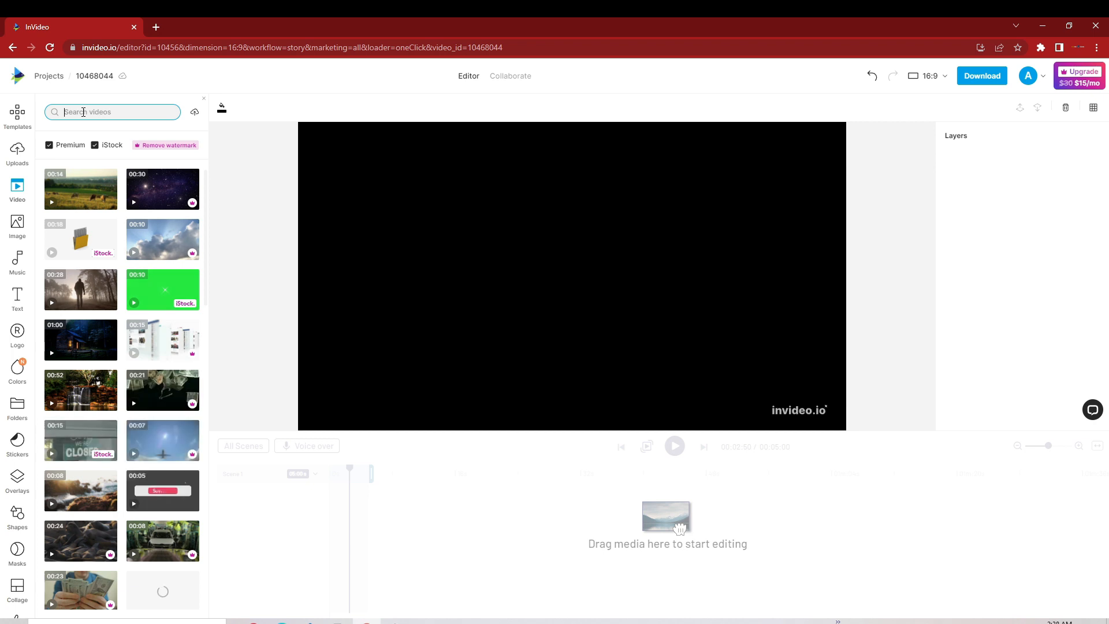
text(pomeranian)
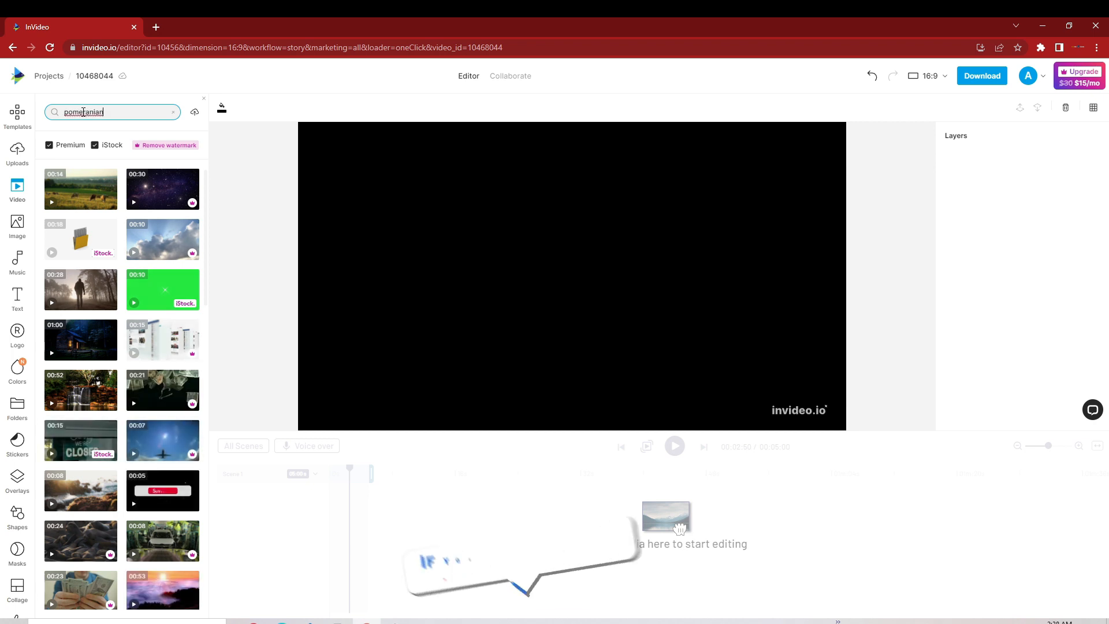
key(Return)
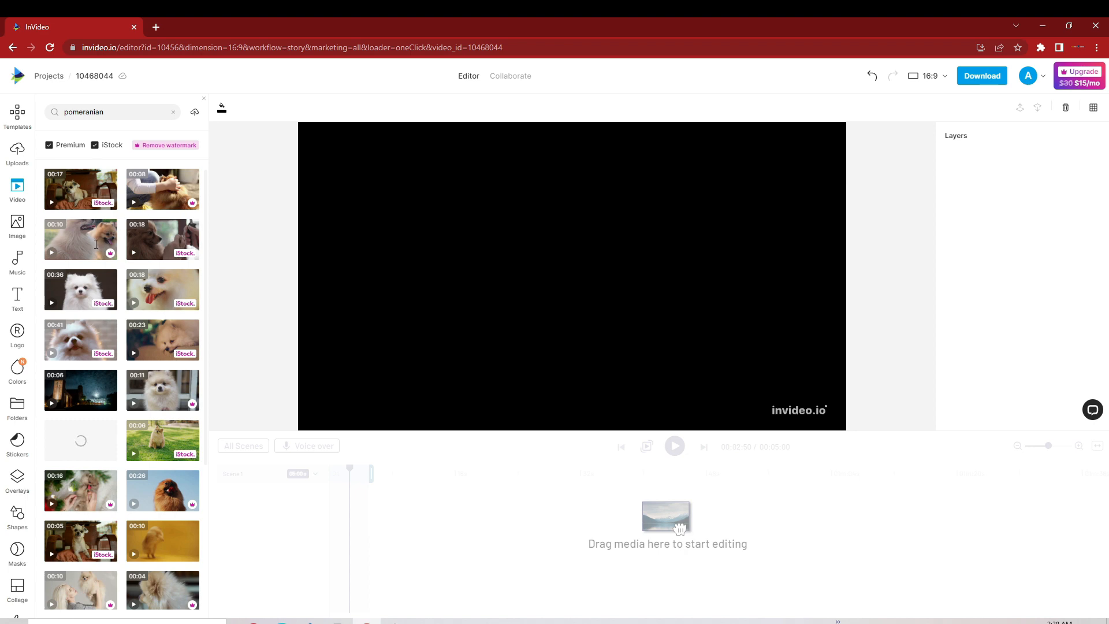
Step: Trim the 10-second clip of two Pomeranians to end at 00:07:21 and add it to the first scene
mouse_move(94, 243)
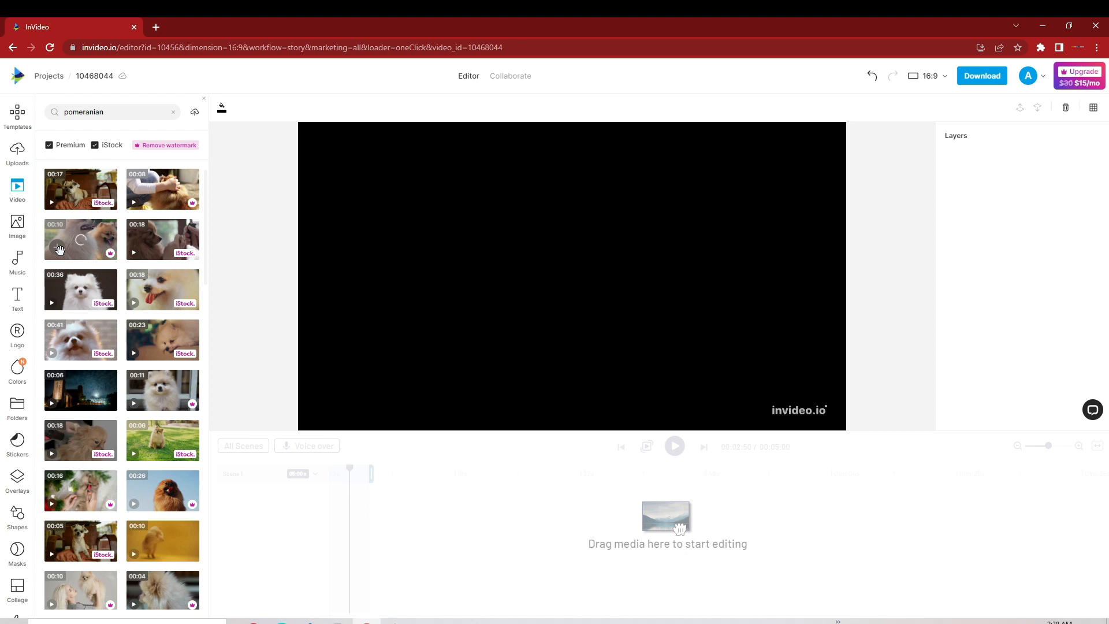
click(60, 250)
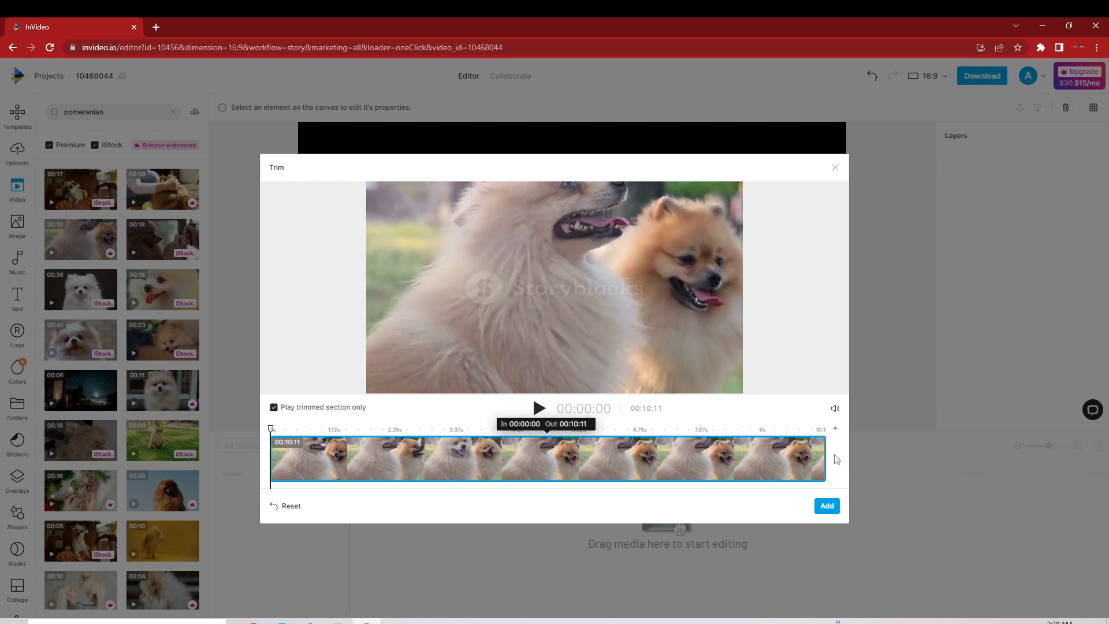
drag(826, 457, 741, 459)
mouse_move(645, 467)
mouse_down()
mouse_move(601, 470)
mouse_move(665, 467)
mouse_up()
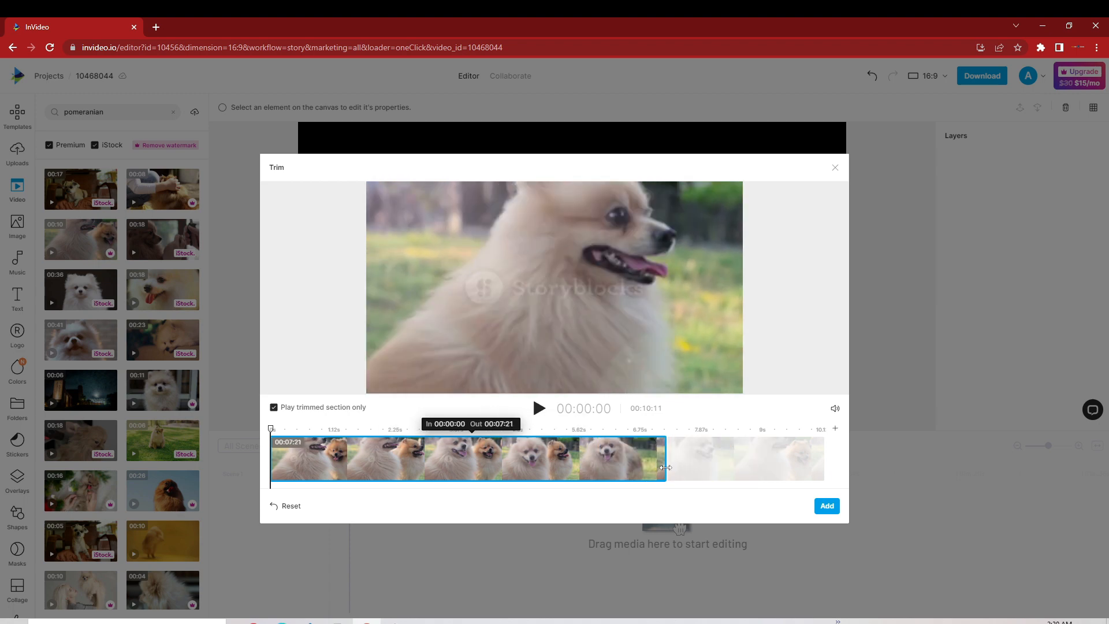
click(827, 506)
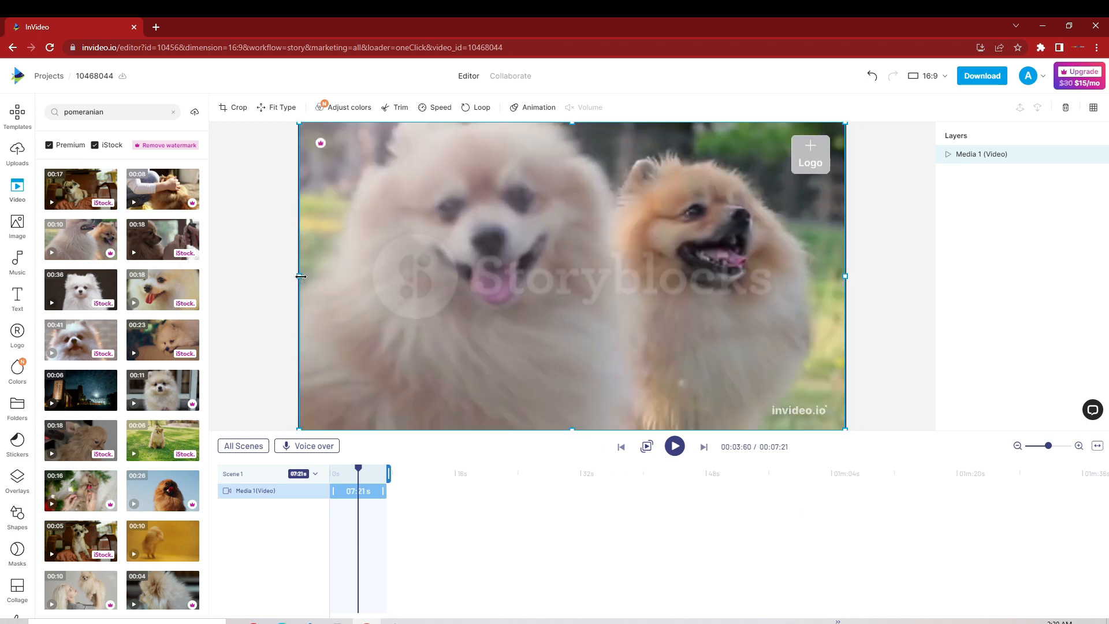
Step: Stretch the Pomeranian video slightly beyond both side edges of the canvas
drag(301, 278, 290, 278)
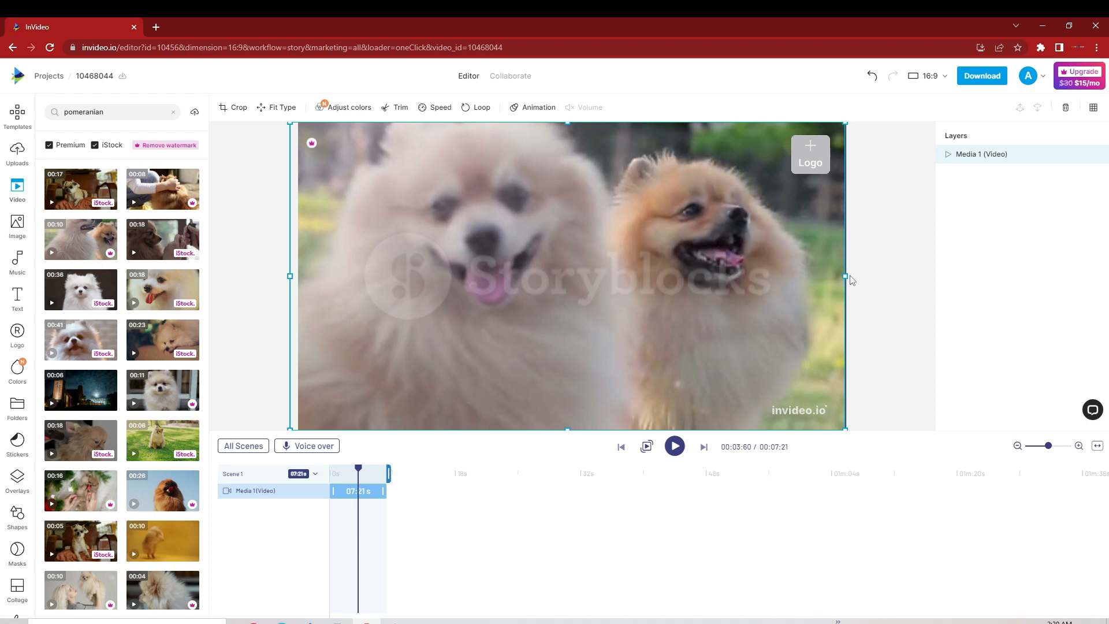
drag(846, 276, 860, 280)
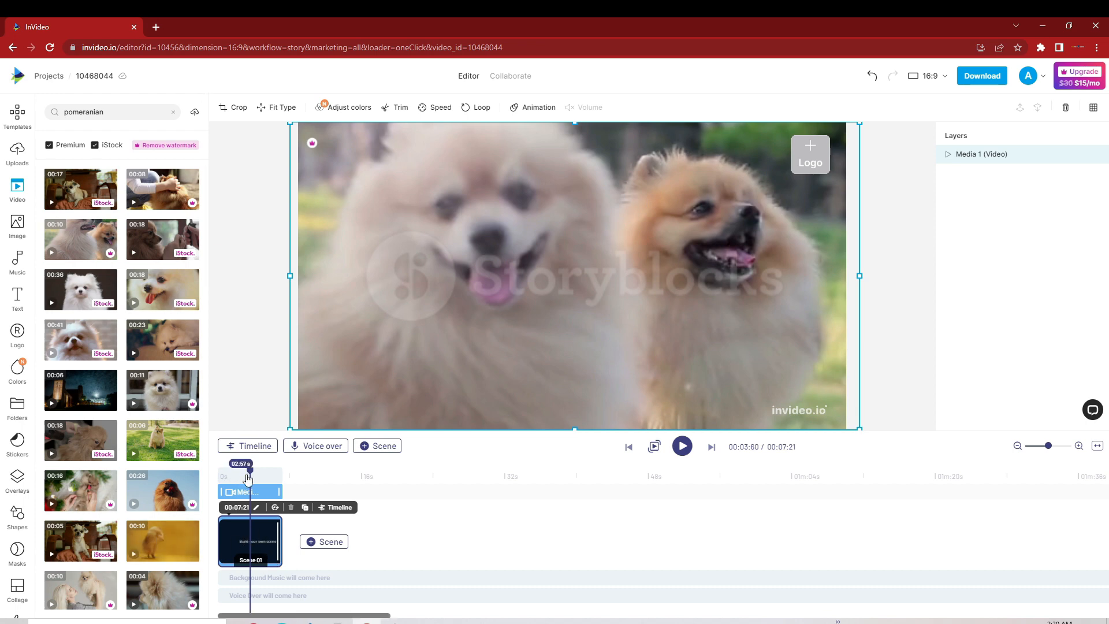
Step: Return the playhead to the start of the video and add a second scene after the first
drag(248, 477, 219, 477)
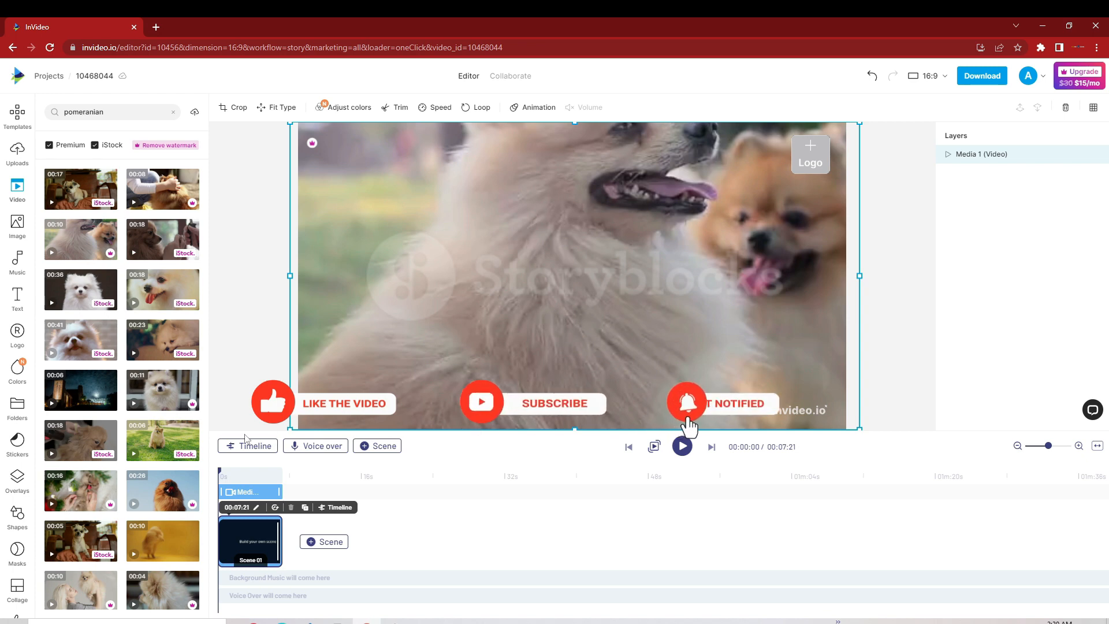
mouse_move(325, 542)
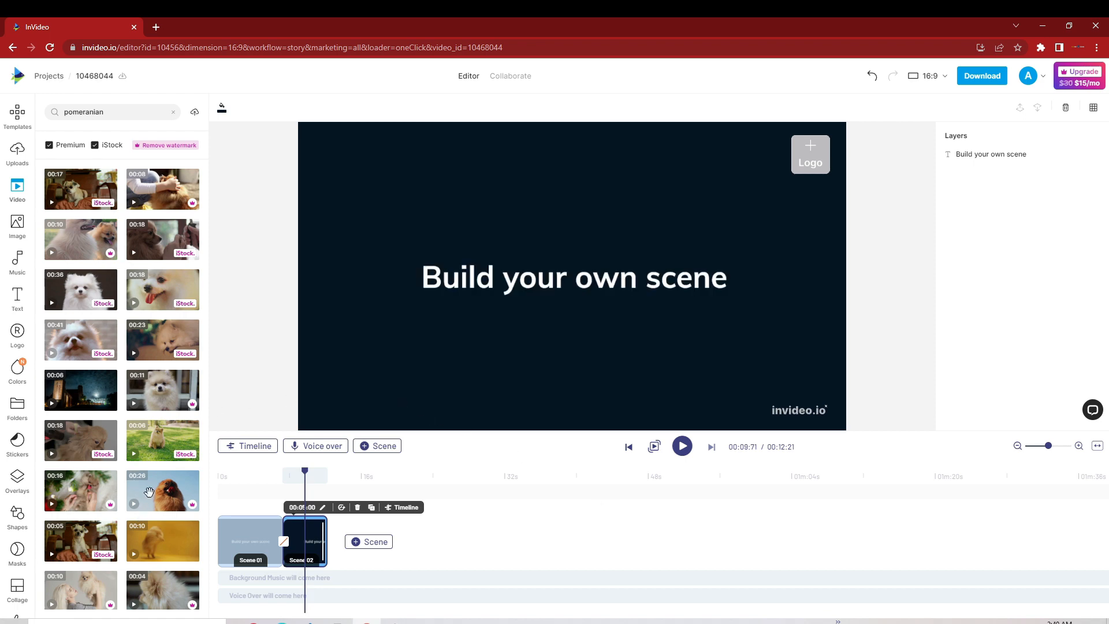
Step: Trim the 26-second clip of the brown Pomeranian against the sky to end at 00:07:73 and add it to the second scene
mouse_move(149, 492)
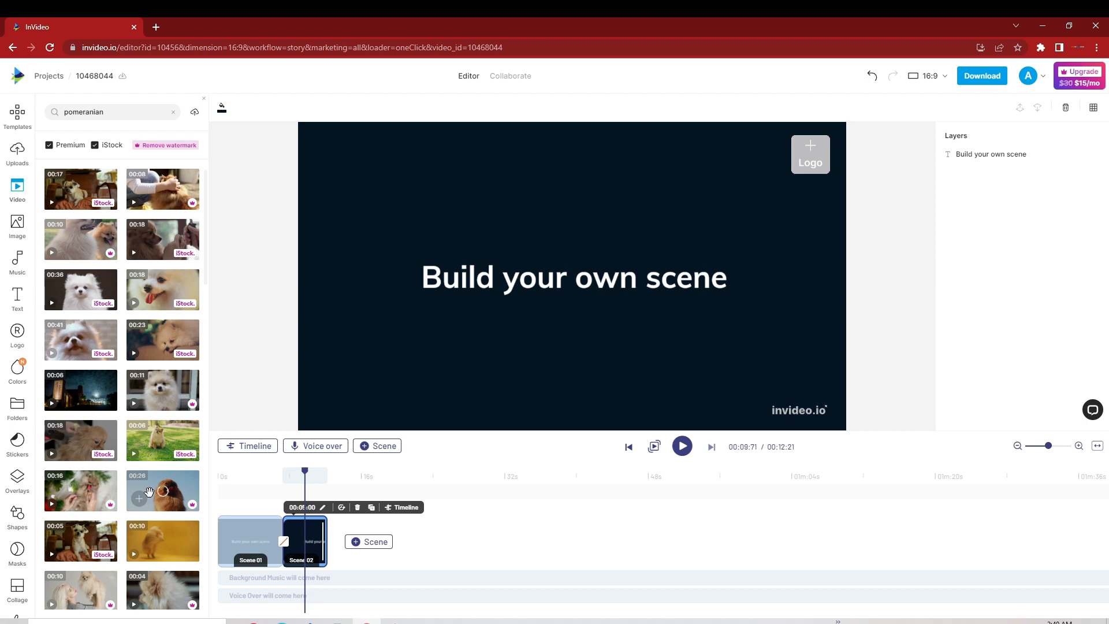
click(150, 495)
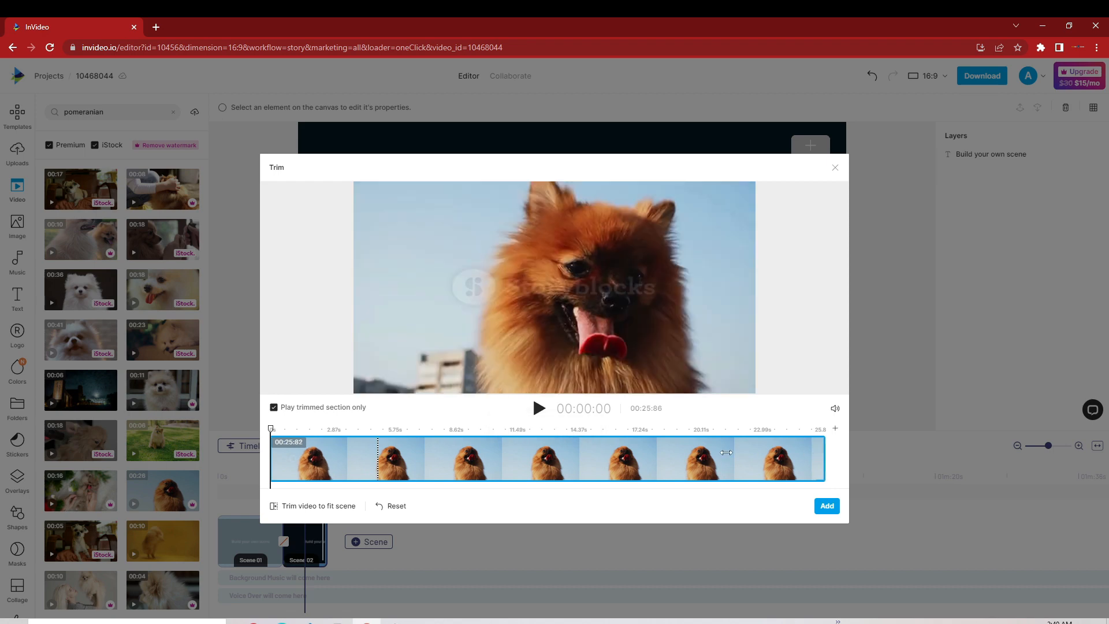
drag(825, 455, 543, 457)
drag(456, 447, 434, 446)
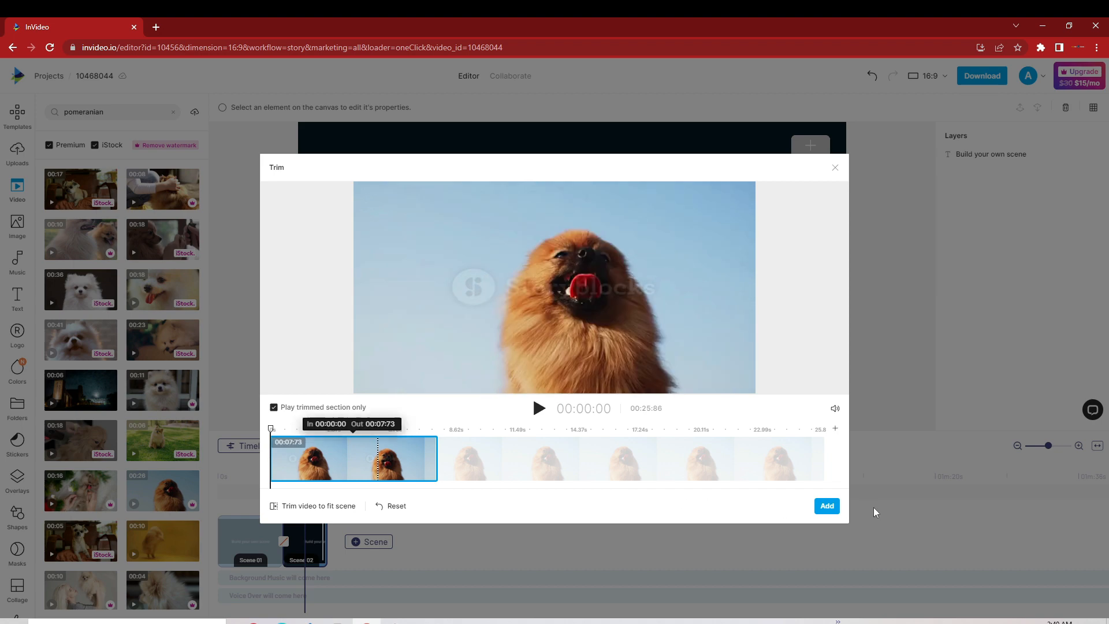
click(826, 506)
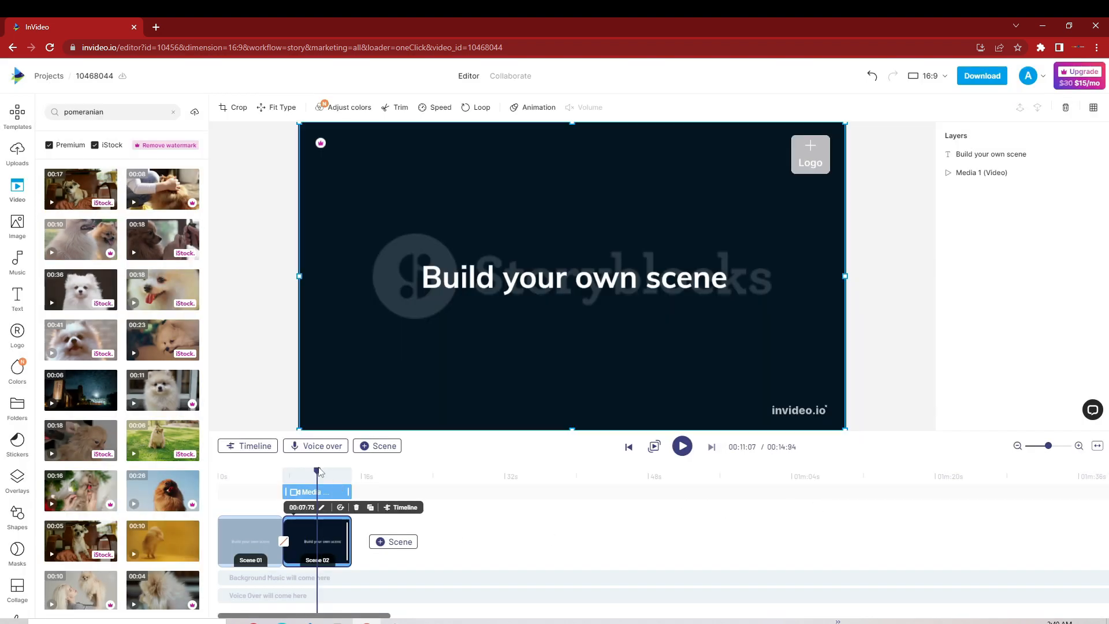
Step: Add a blank third scene after the second and extend its duration to 00:07:44
drag(317, 475, 351, 487)
click(386, 540)
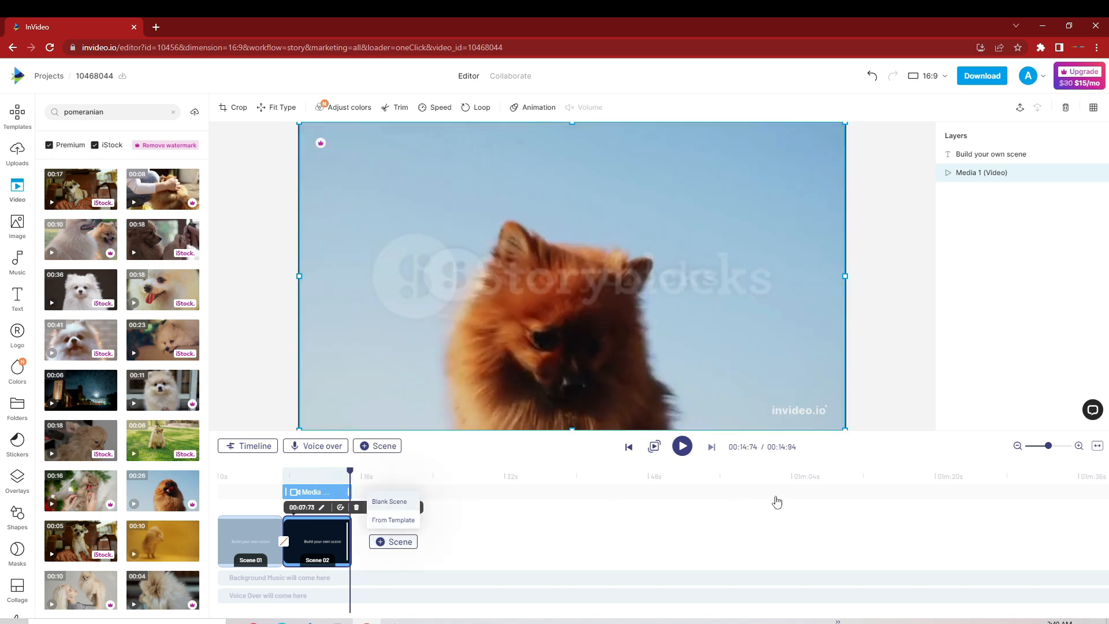
click(390, 501)
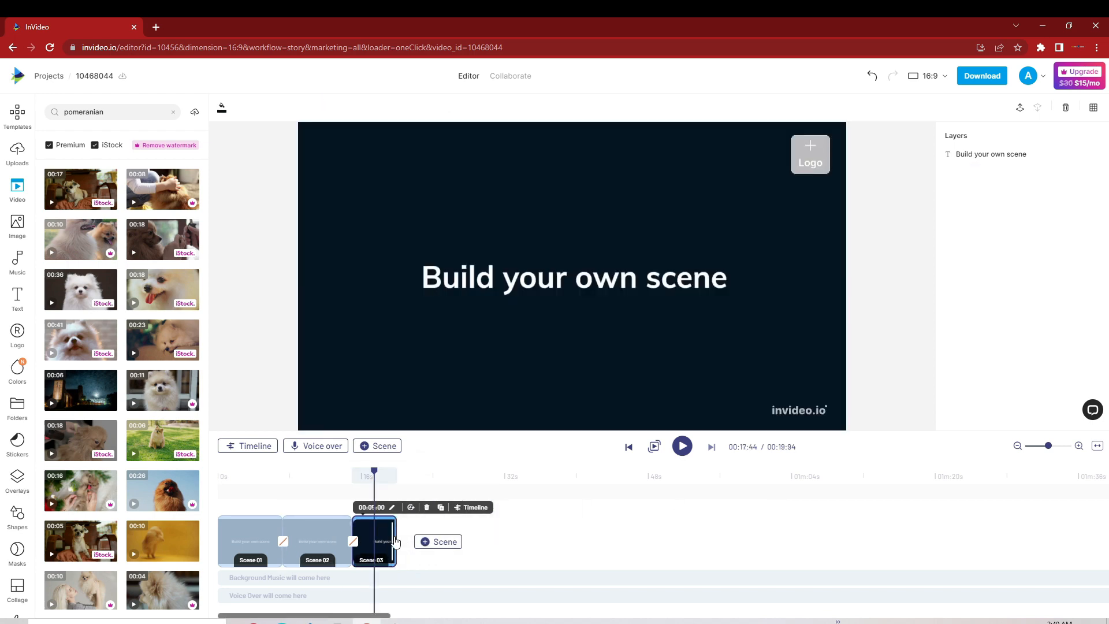
drag(416, 538, 428, 538)
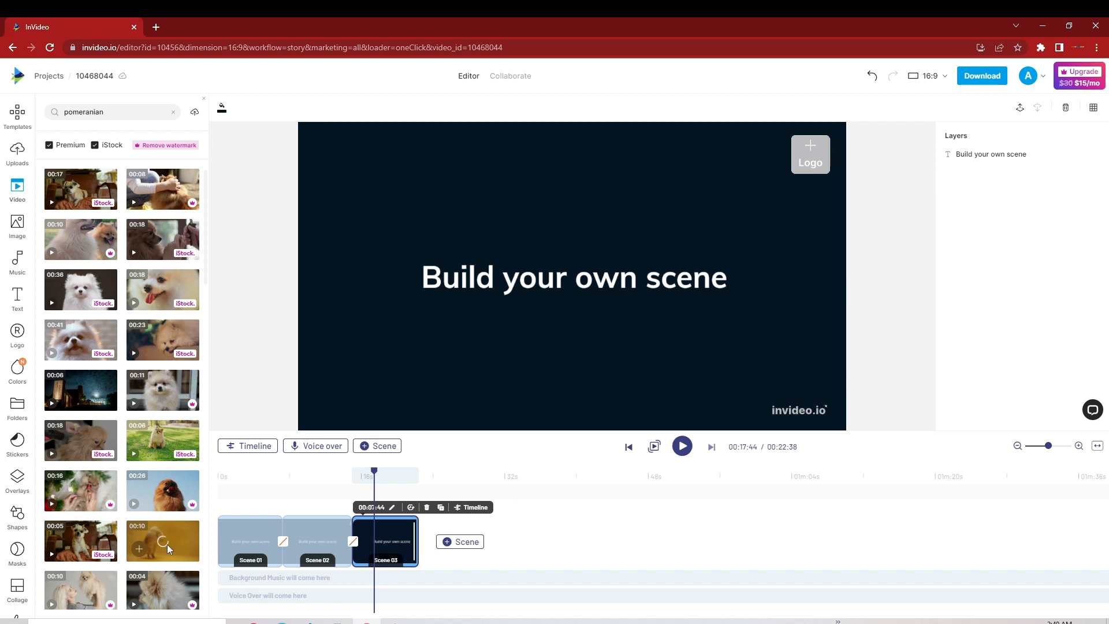
Step: Add the 10-second clip of the Pomeranian on a yellow background, trimmed to fit the third scene, and stretch it past both canvas sides
click(168, 545)
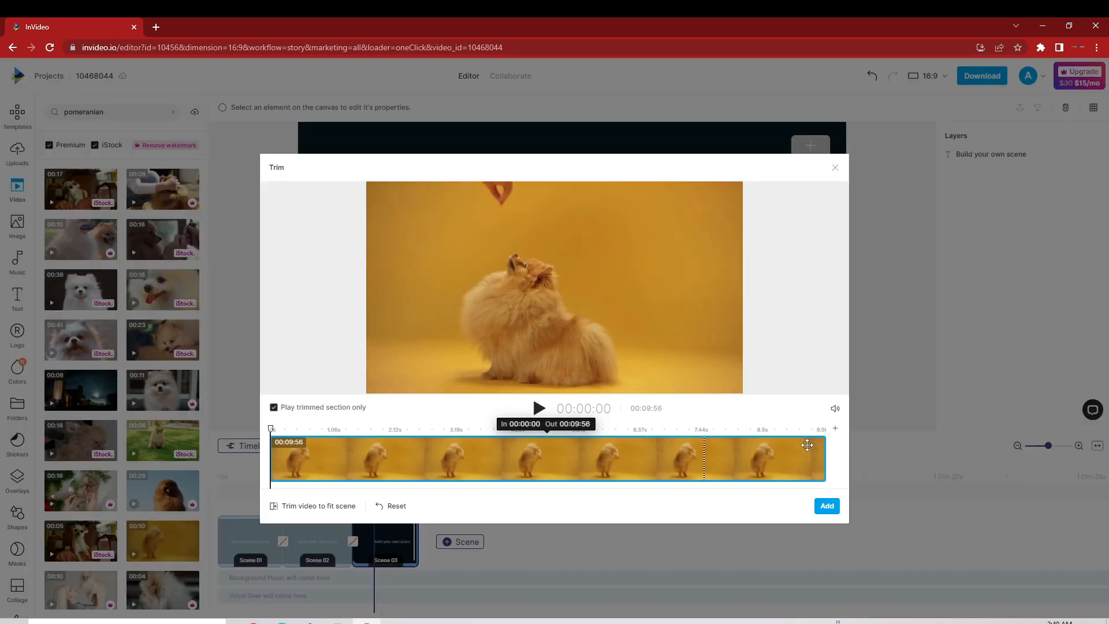
drag(826, 454, 706, 456)
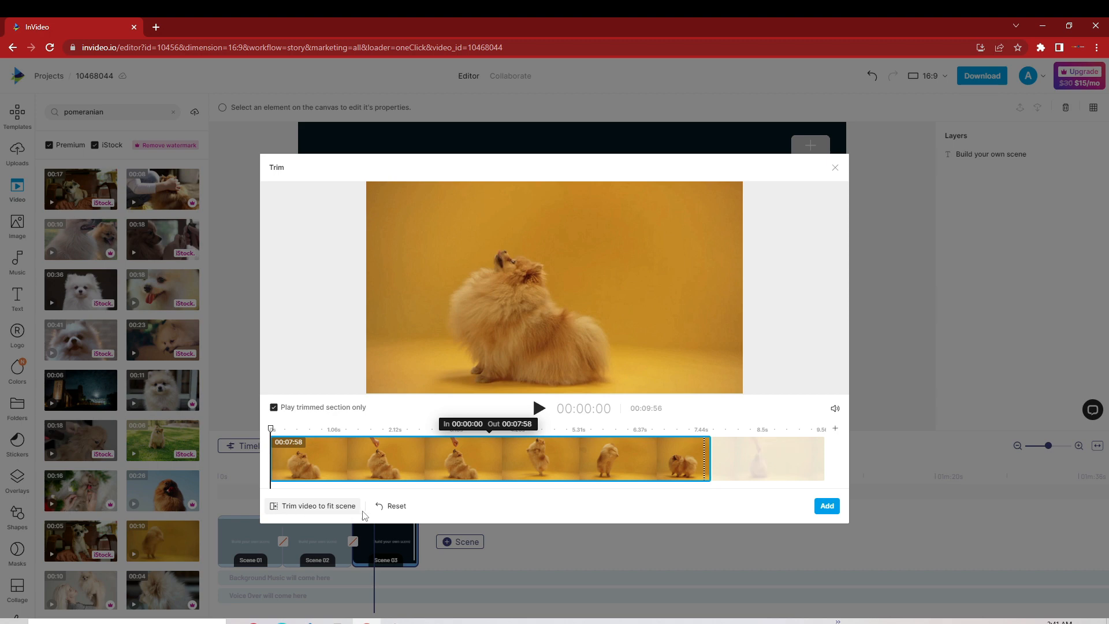
click(324, 511)
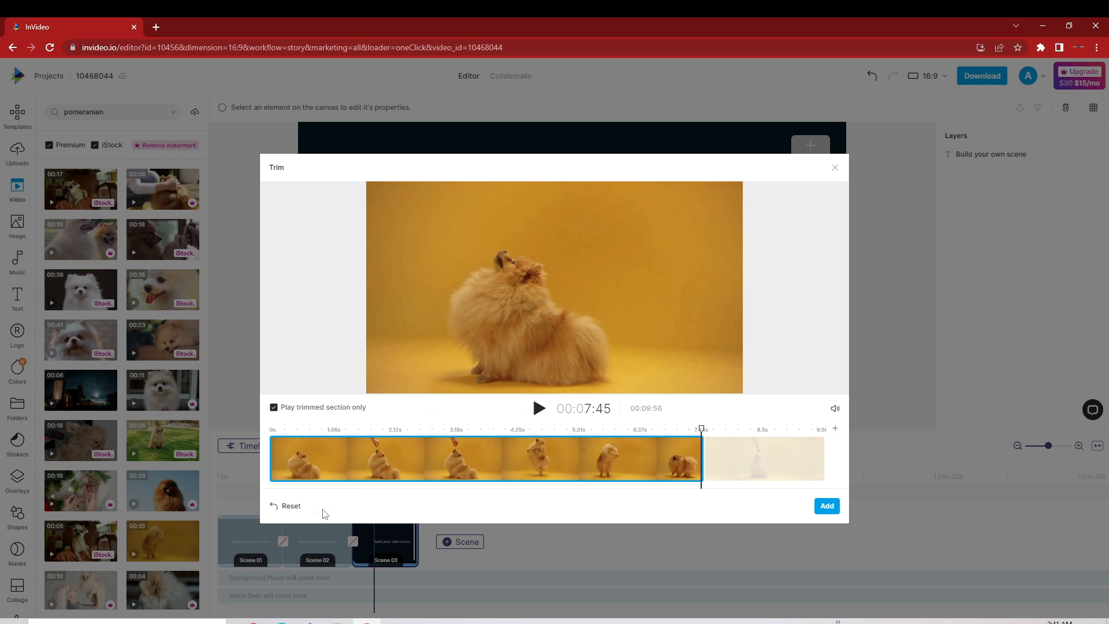
click(828, 506)
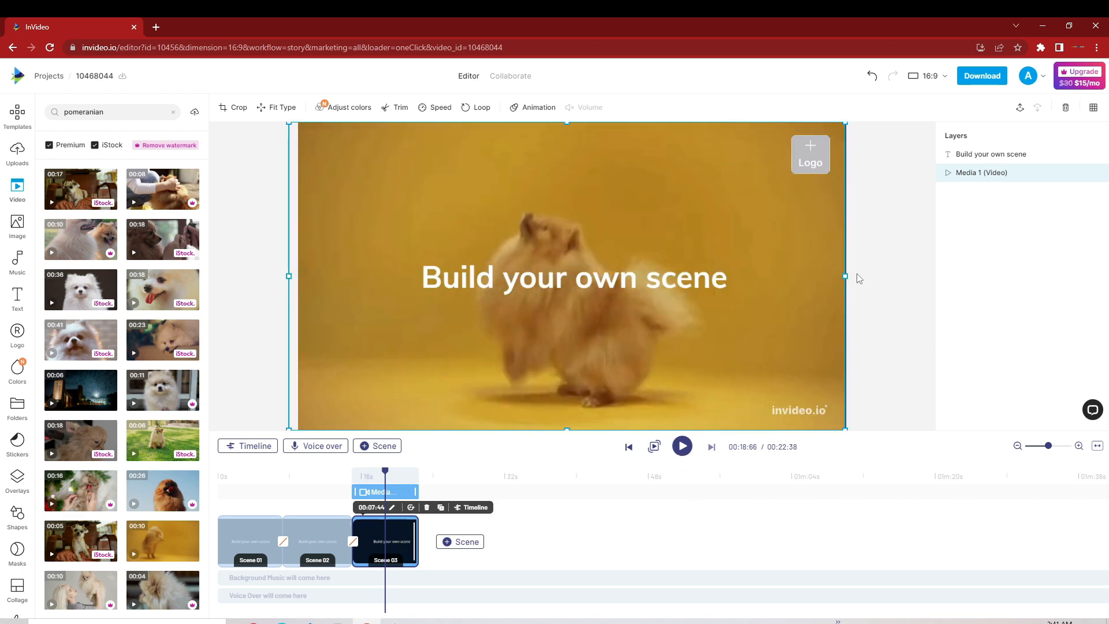
drag(847, 276, 861, 280)
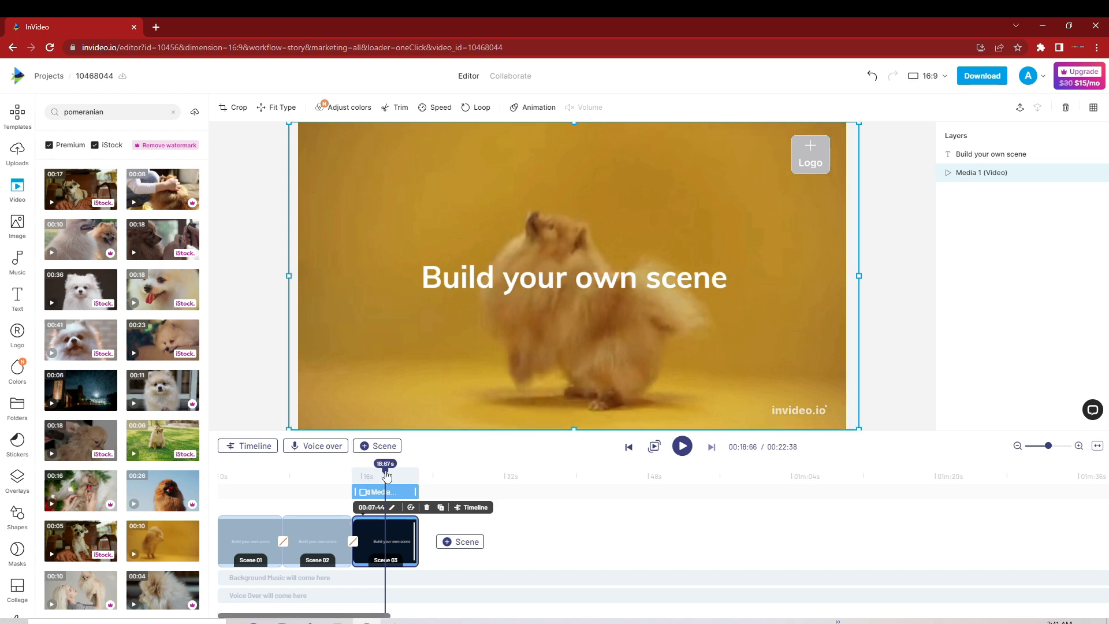
Step: Add a fourth scene after the third and extend its duration to 00:07:57
click(417, 477)
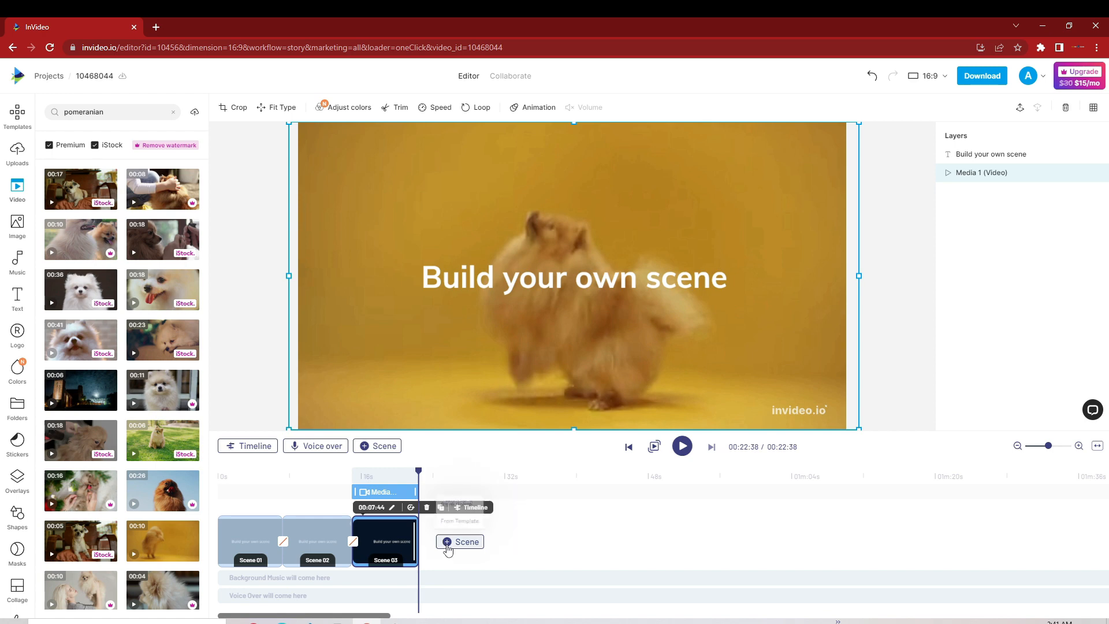
click(456, 542)
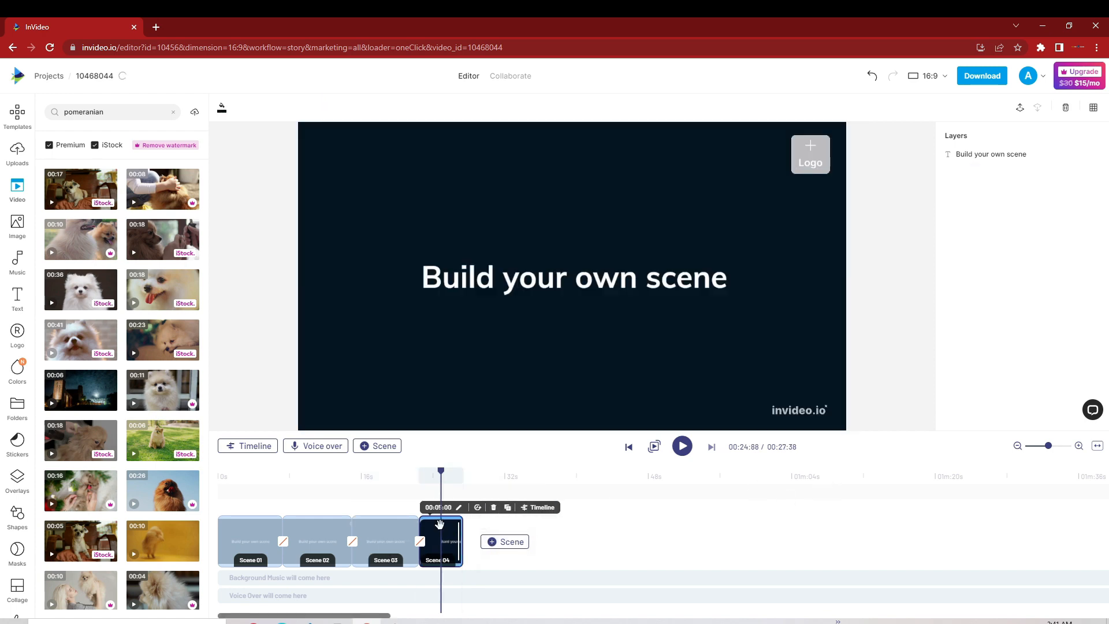
drag(459, 533, 485, 533)
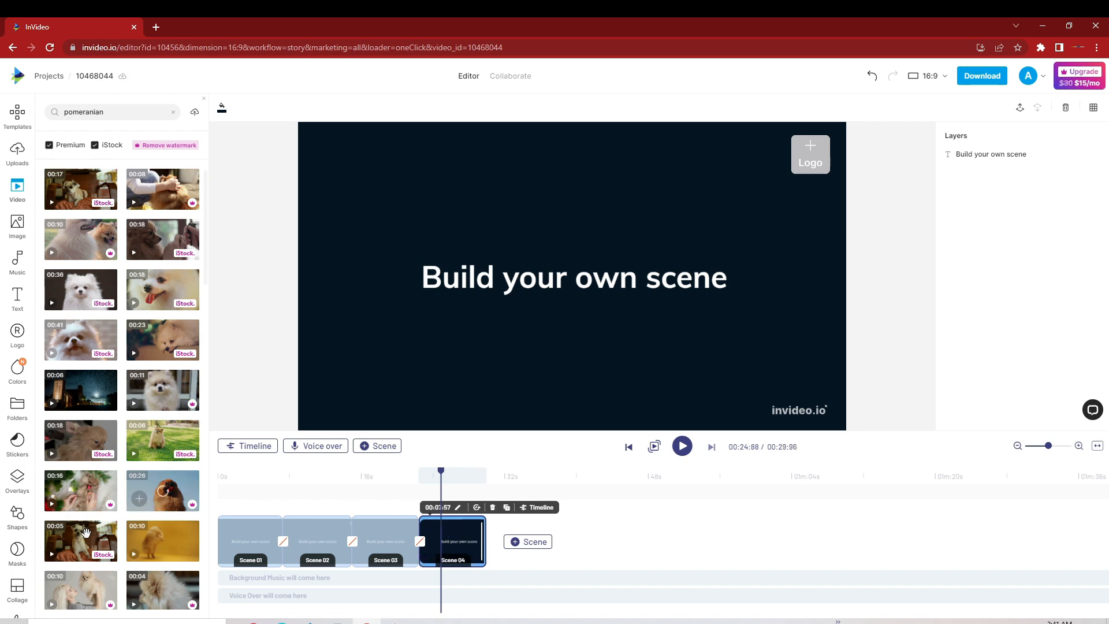
Step: Add the 10-second clip of the woman lifting a Pomeranian, trimmed to fit the fourth scene, and stretch it past both canvas sides
click(88, 599)
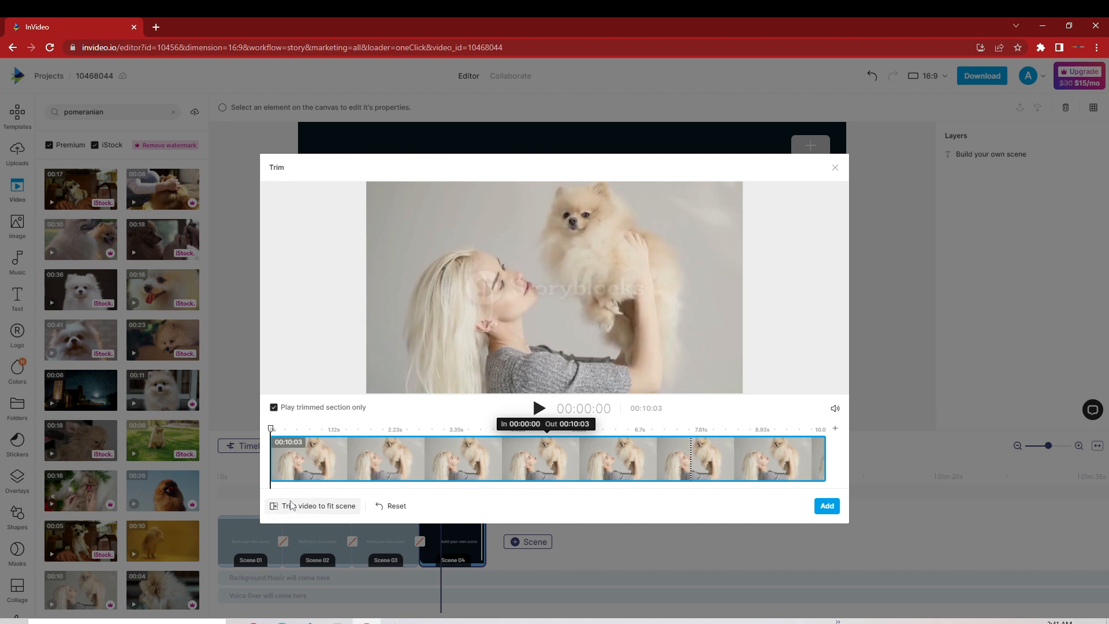
click(328, 508)
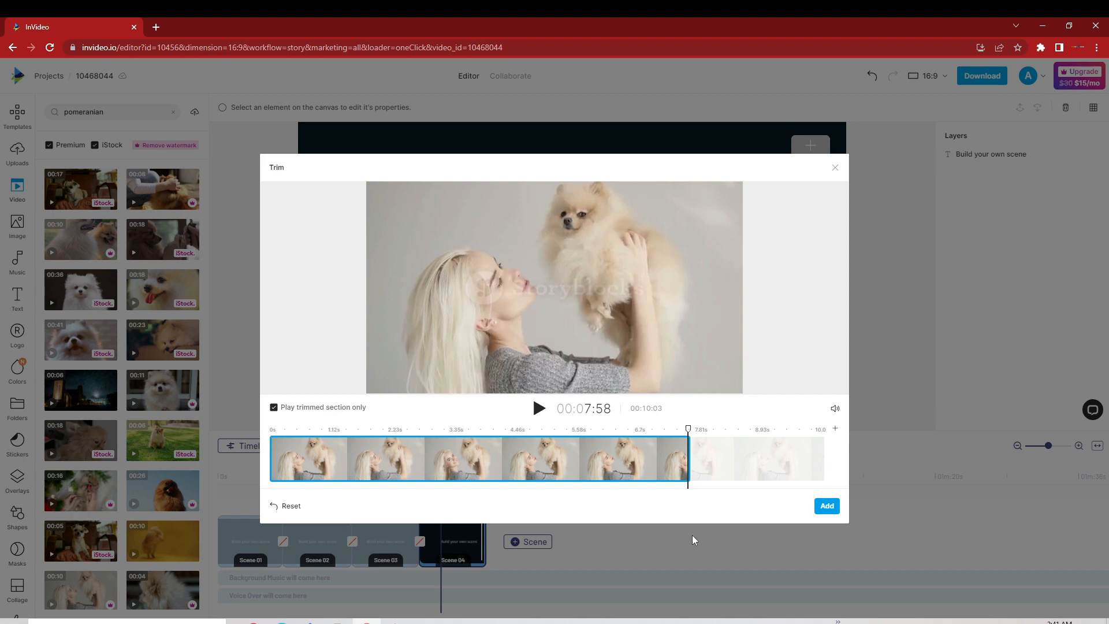
click(828, 507)
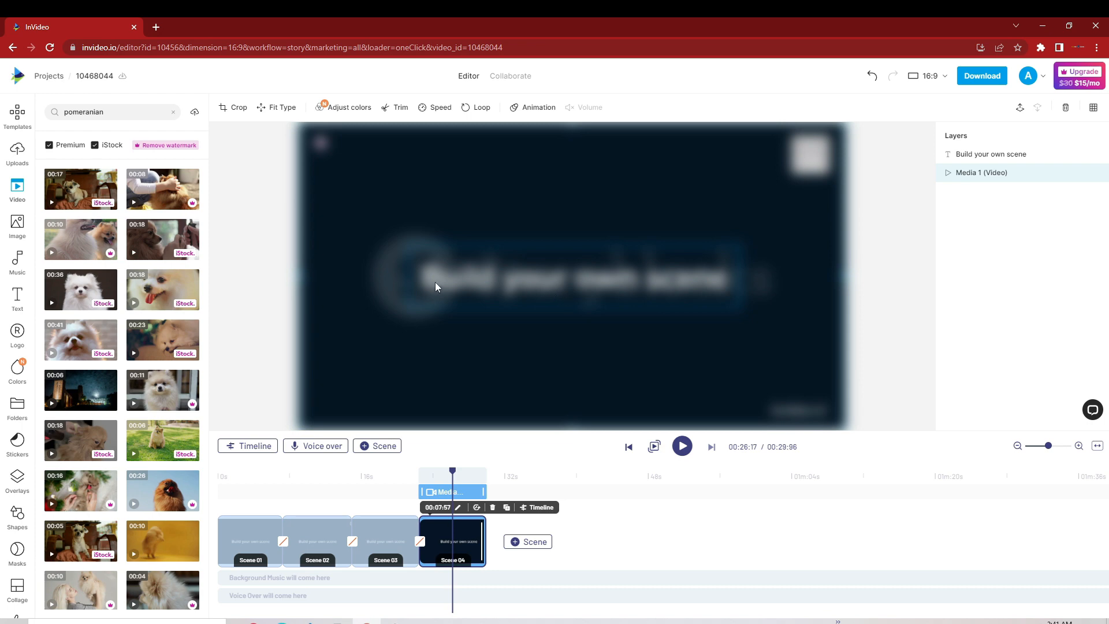
drag(301, 277, 297, 278)
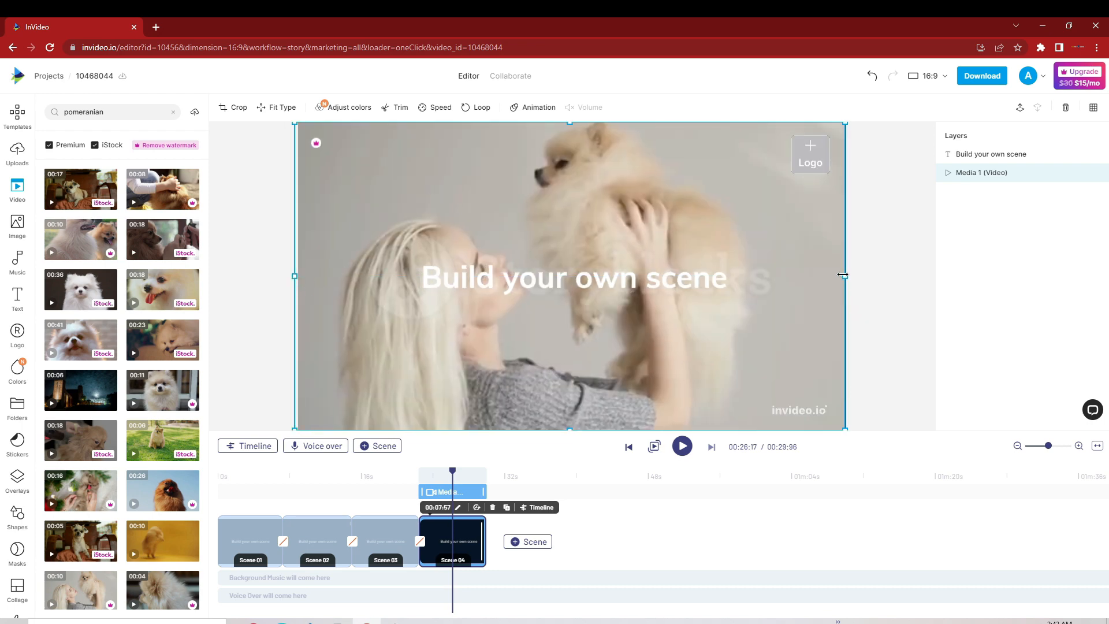
drag(843, 276, 869, 276)
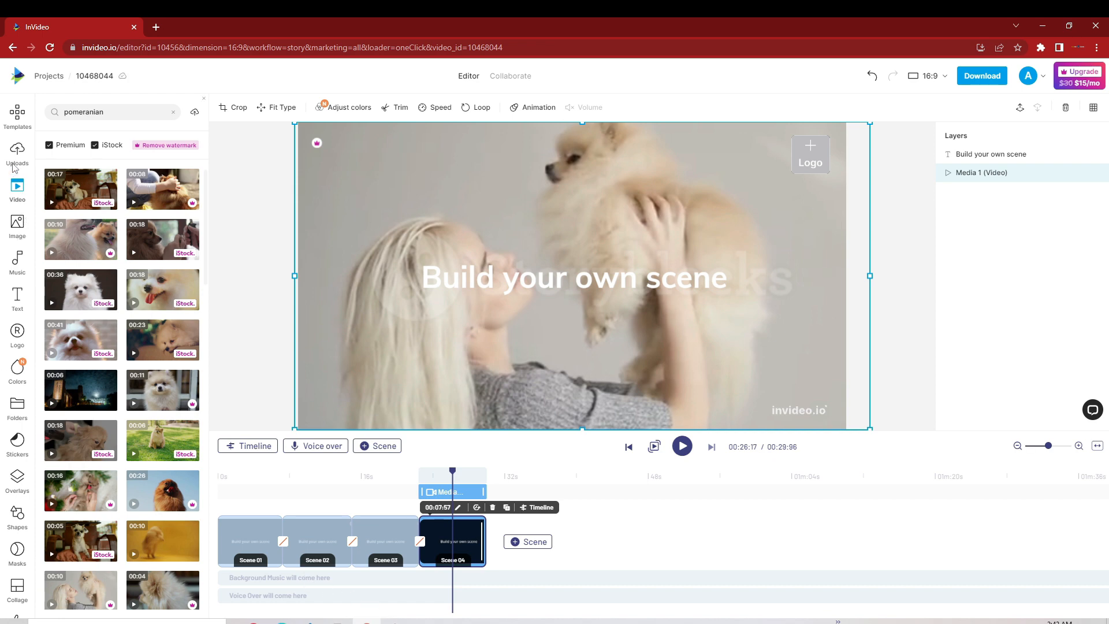
Step: Add the uploaded TEST (4).mp3 as the voiceover and move it to the very start of the video
click(15, 167)
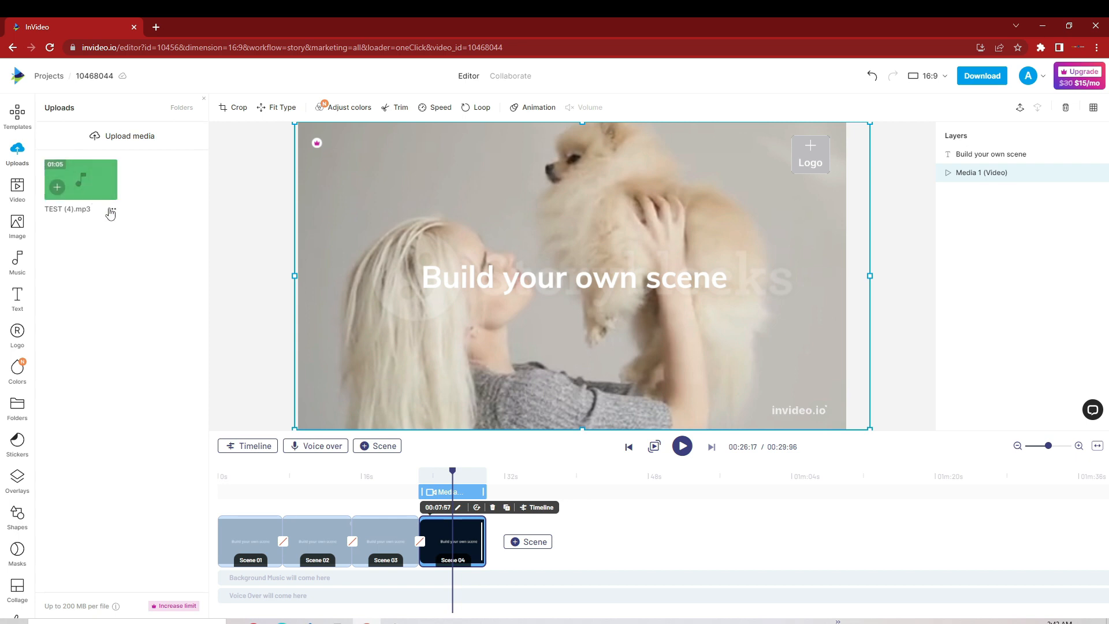
click(111, 212)
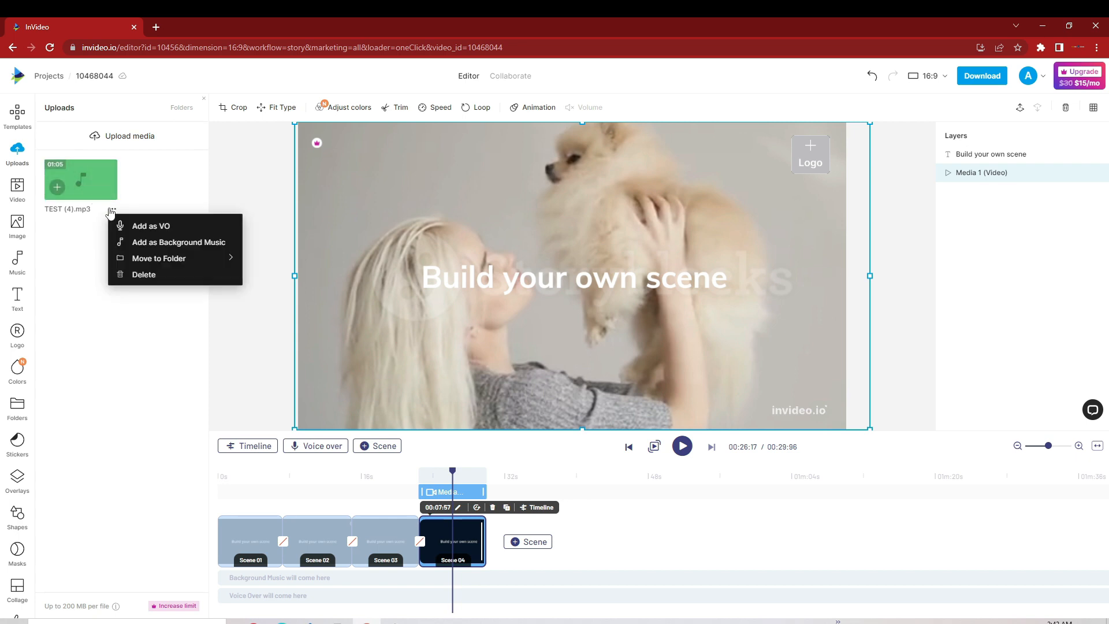
click(135, 227)
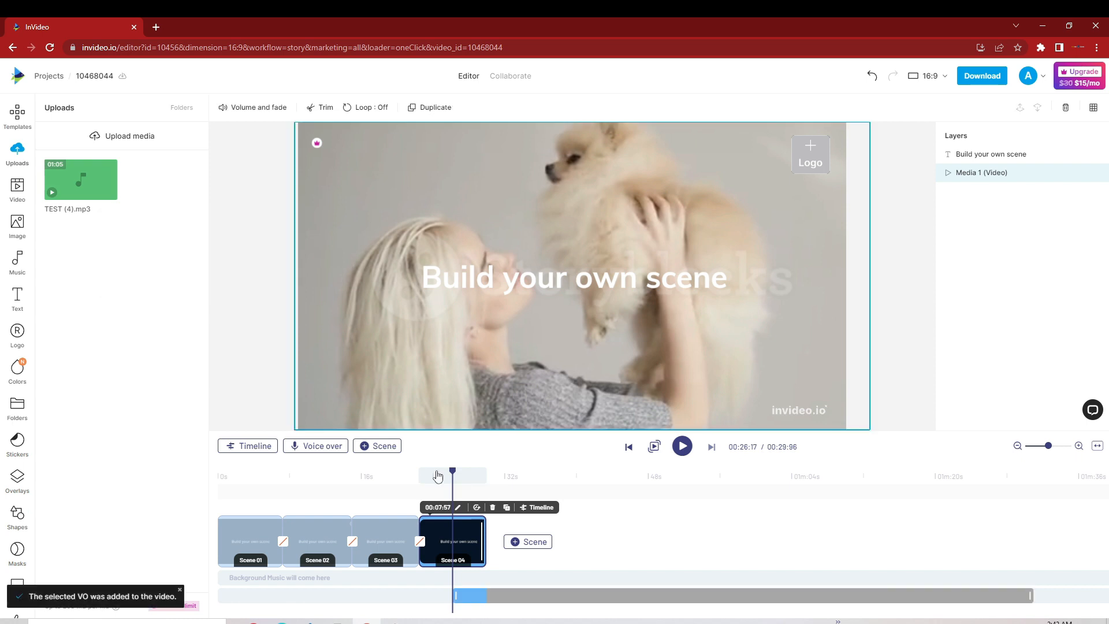
drag(453, 474, 218, 522)
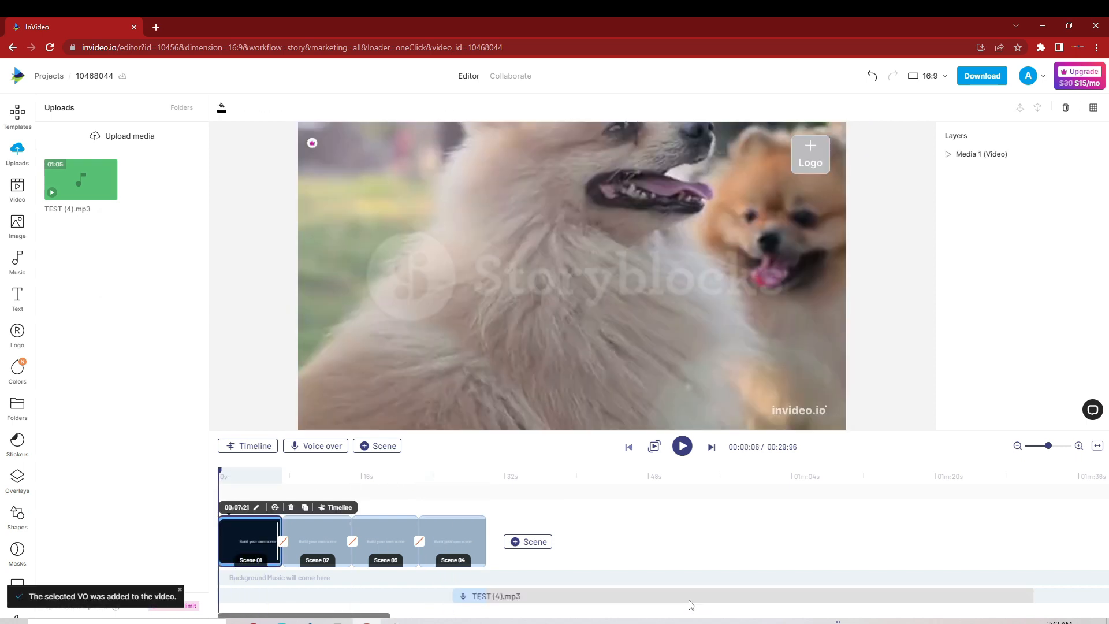
drag(688, 599, 421, 612)
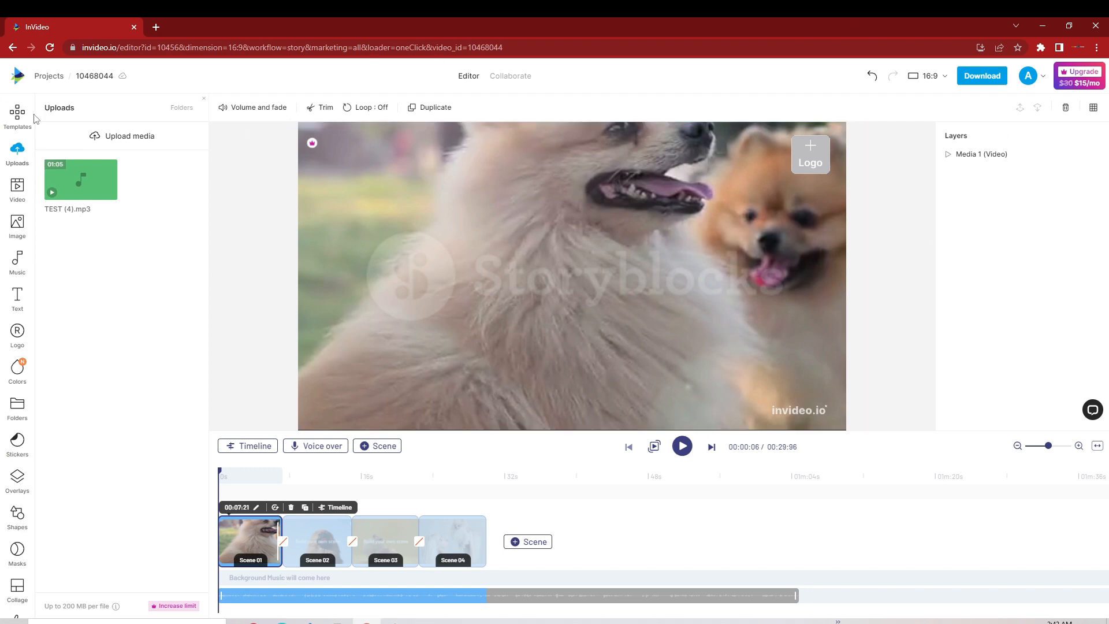
Step: Add the Chill Out track "Atmospheric Vlog Travel Study" as the background music
click(17, 260)
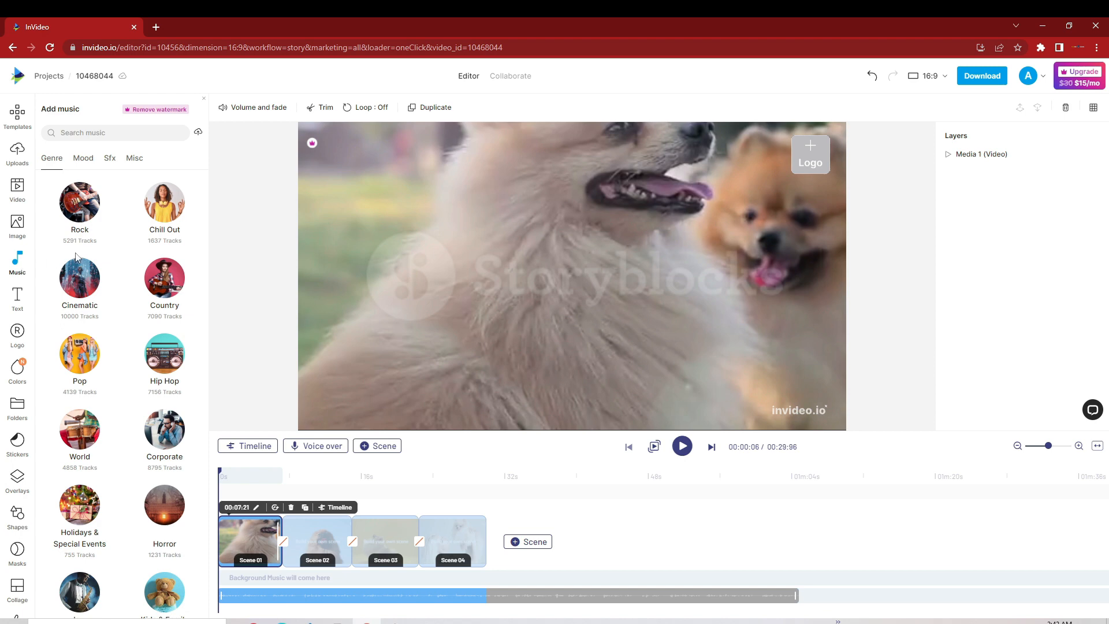
click(164, 207)
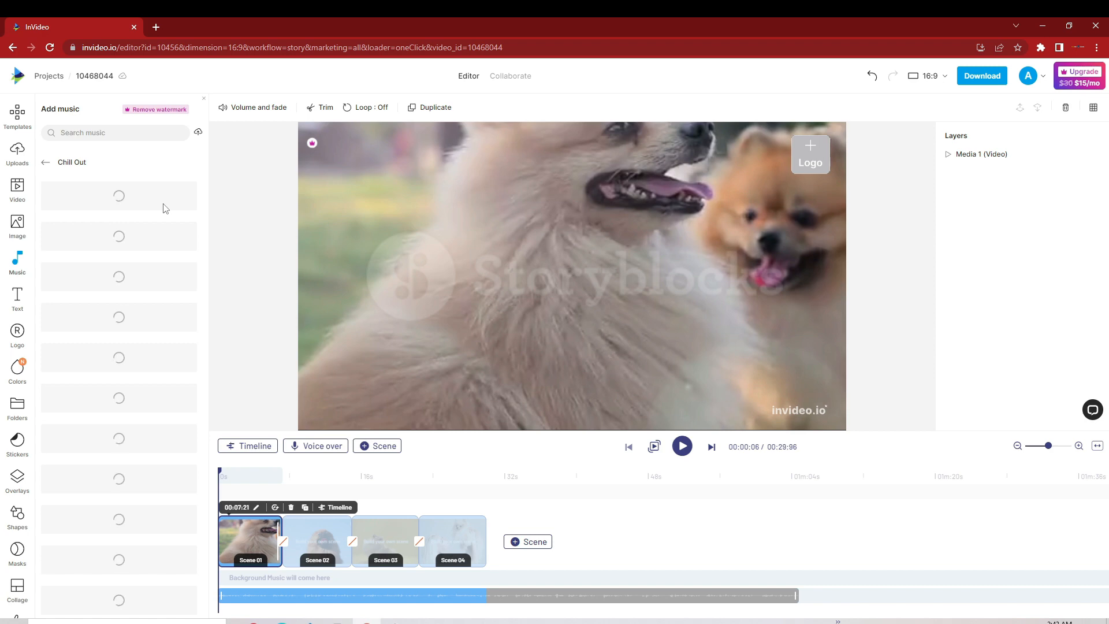
click(183, 199)
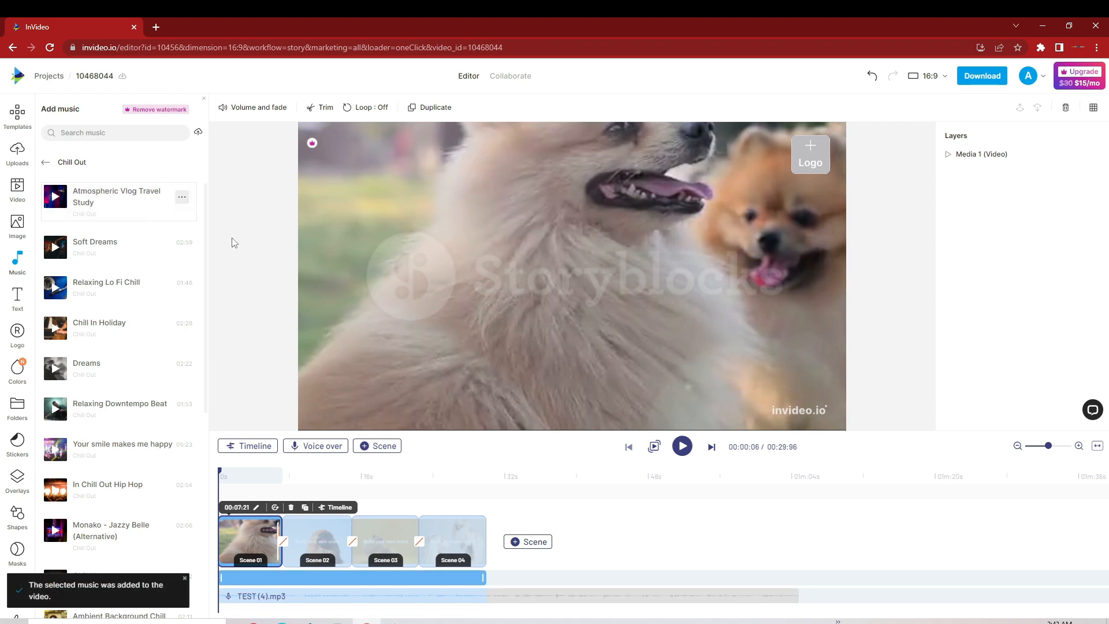
Step: Lower the background music's volume to -28.5 dB and play the video from the start to check the mix
right_click(371, 578)
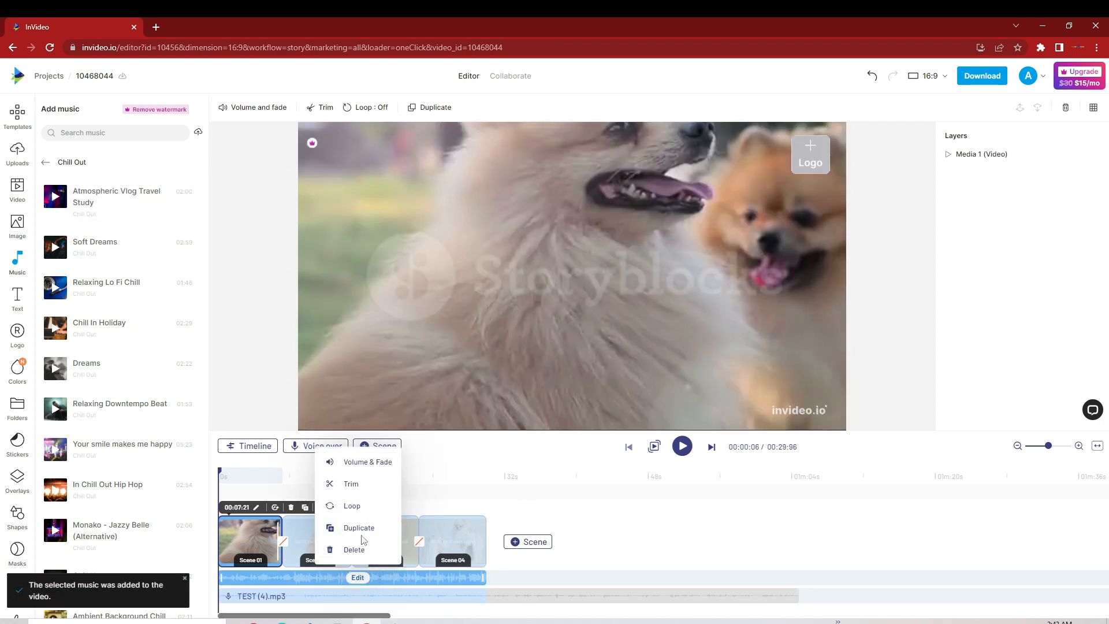
click(795, 491)
click(357, 577)
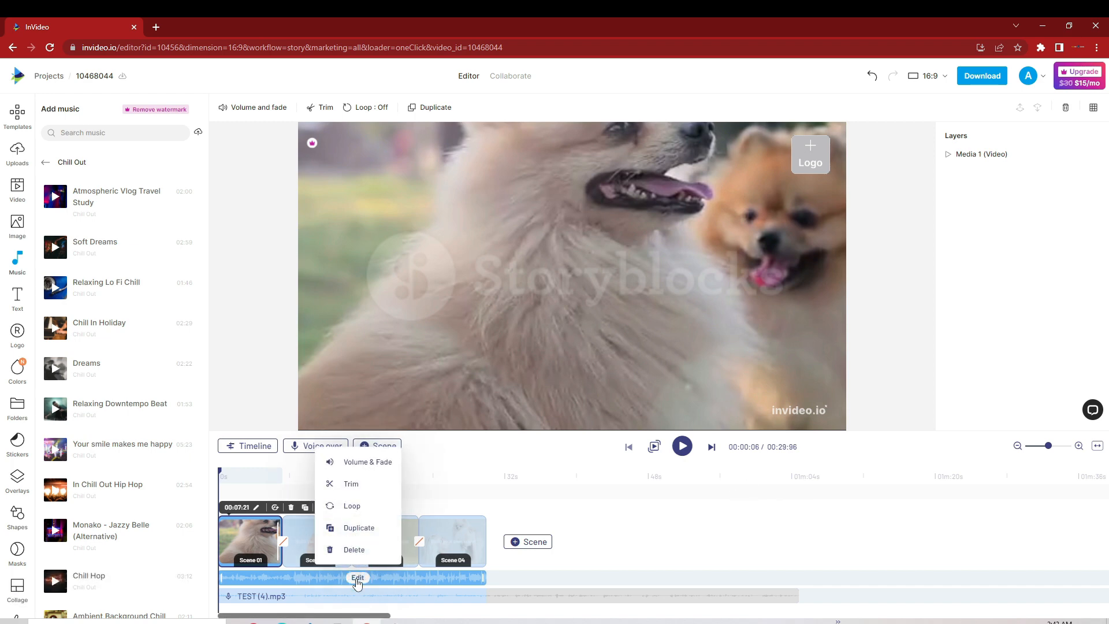
click(373, 466)
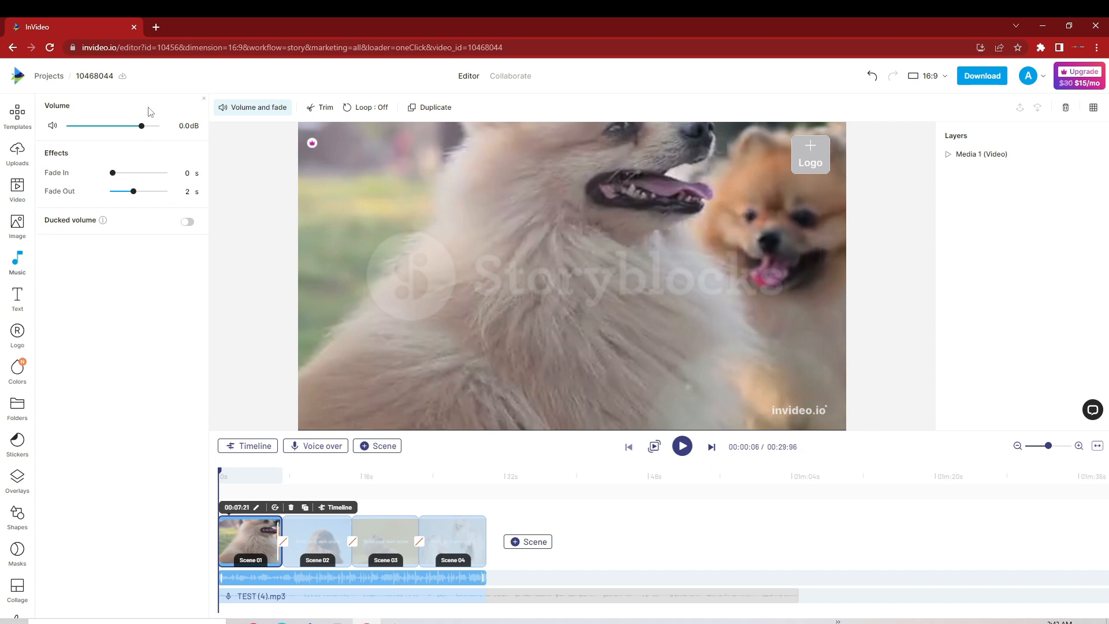
drag(143, 130, 107, 134)
click(685, 450)
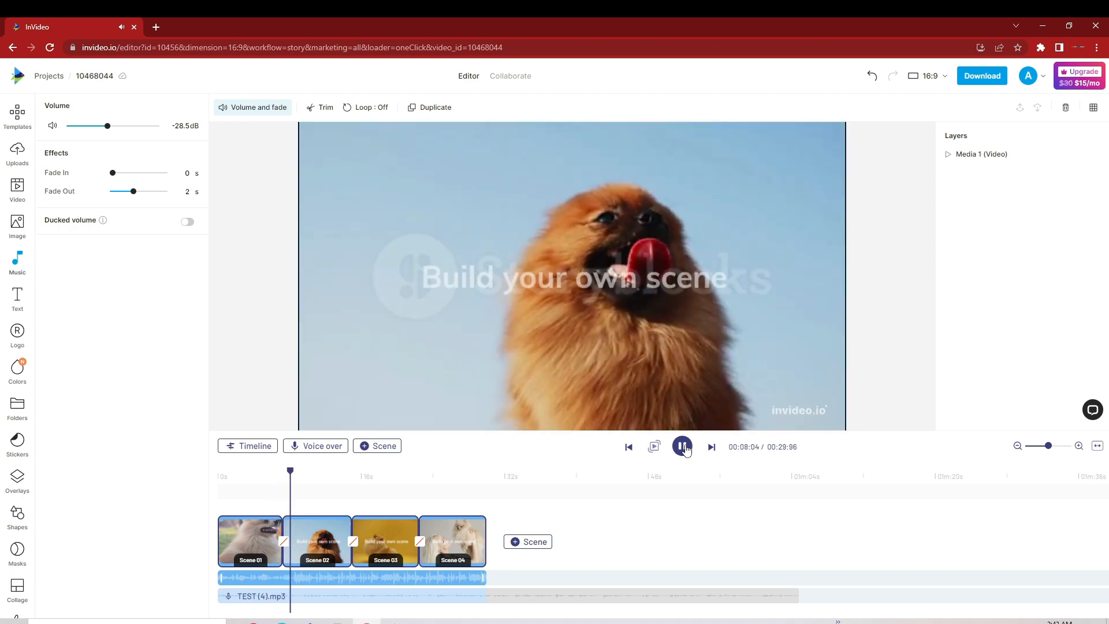
click(685, 448)
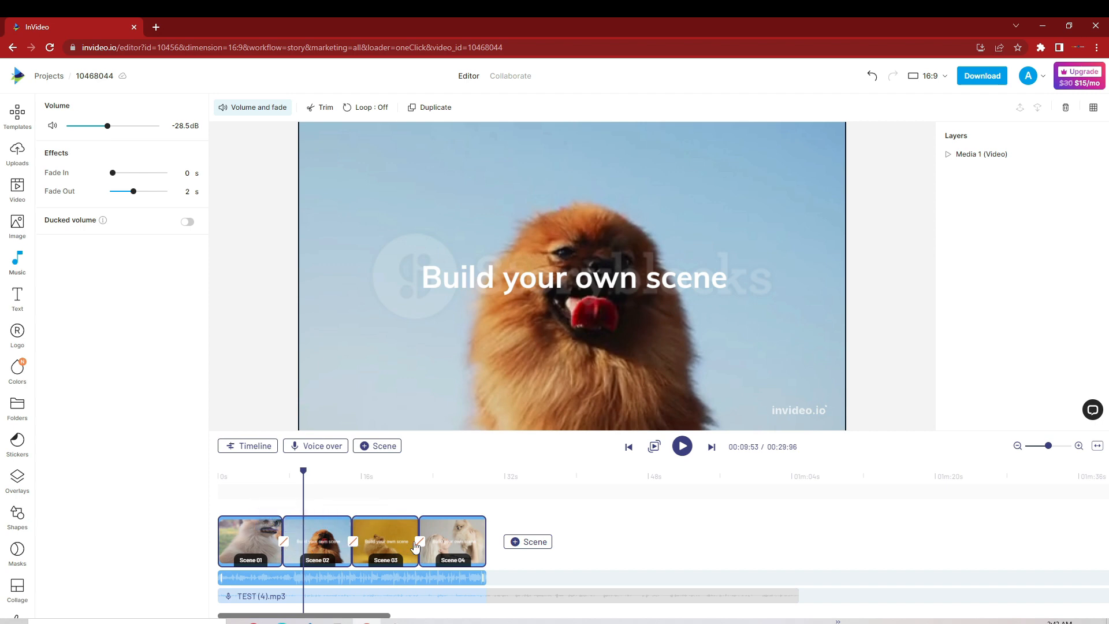
Step: Apply the Zoom In transition at each of the three cuts between the four scenes
click(283, 542)
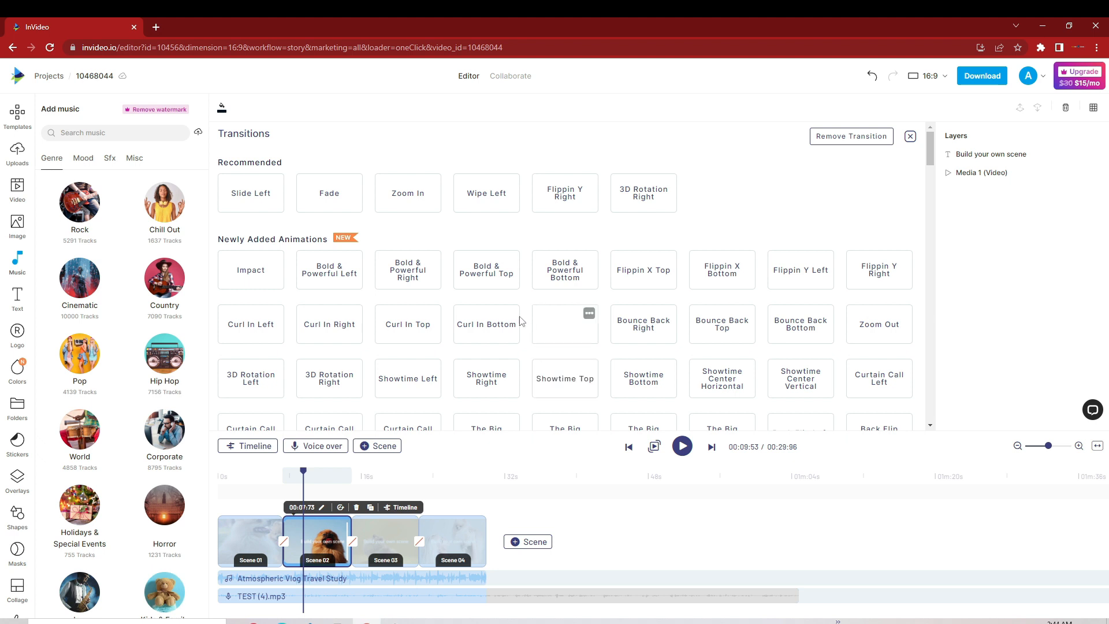
click(408, 193)
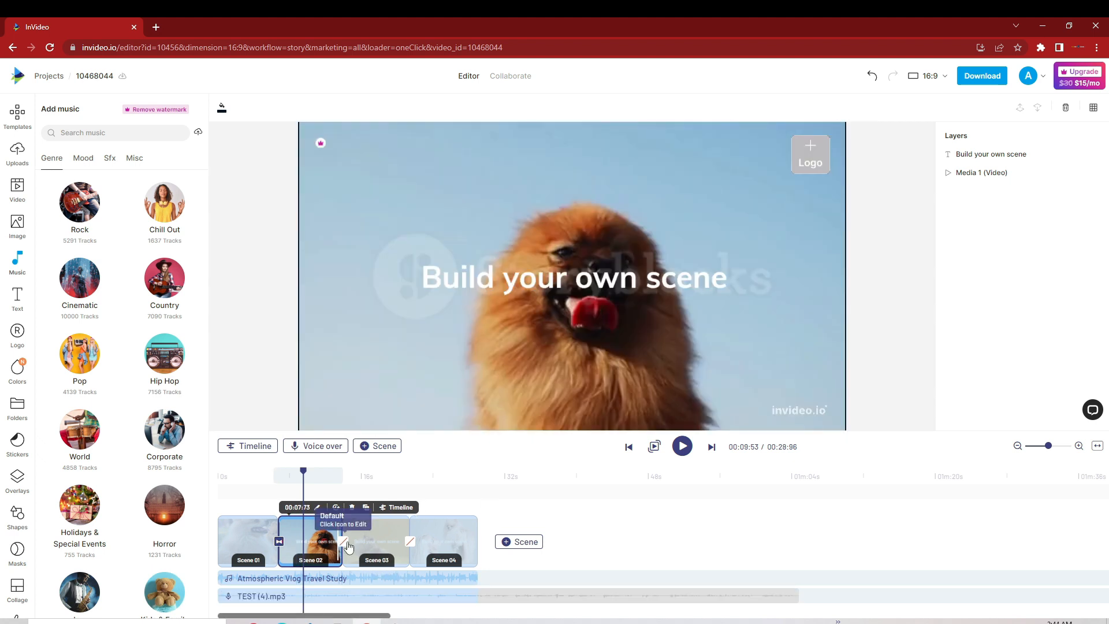
click(346, 543)
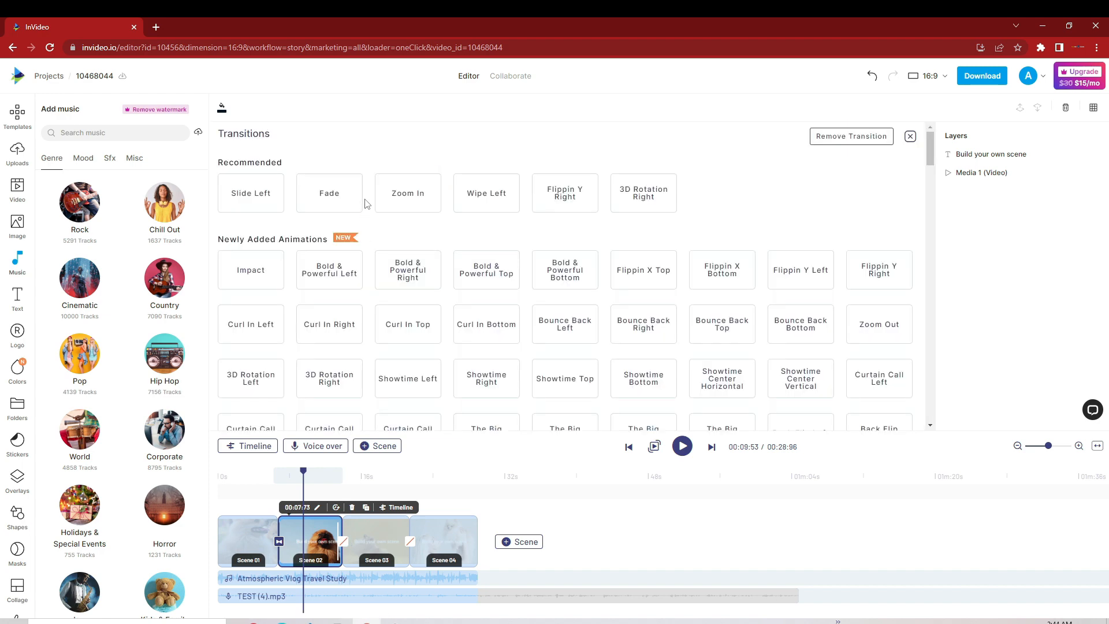
click(404, 199)
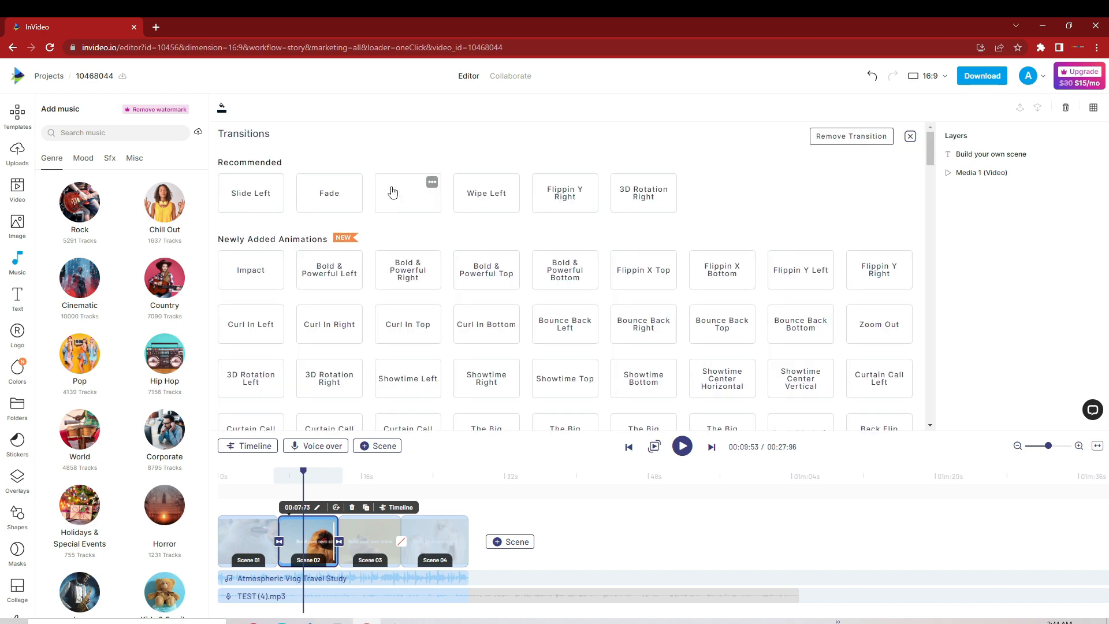
click(409, 195)
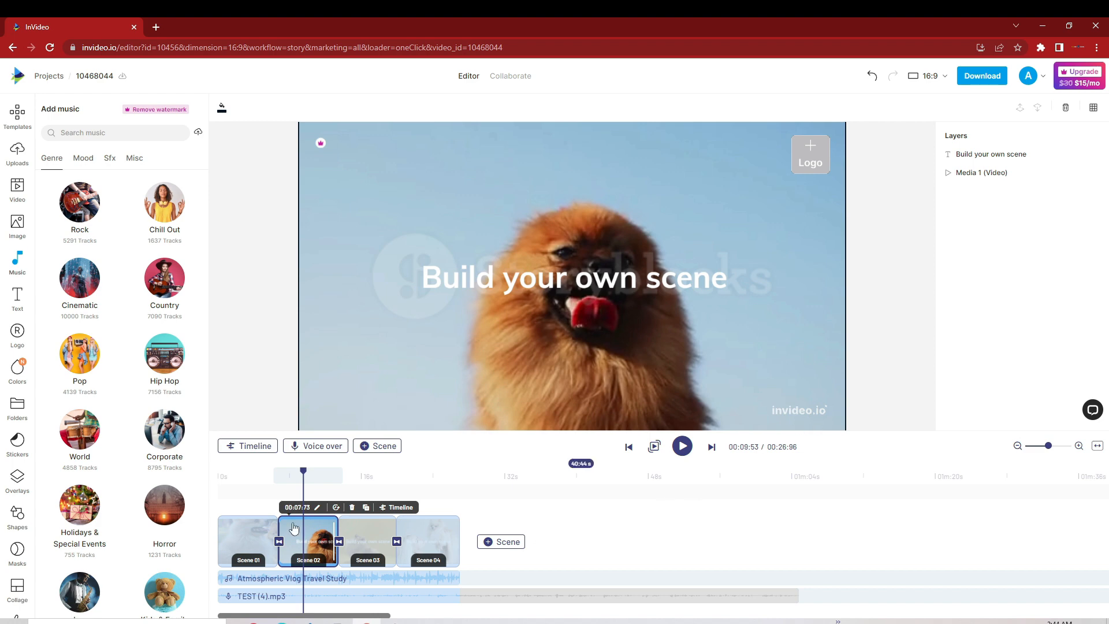
Step: Play the video from late in the first scene into the third to check the transitions
drag(302, 474, 267, 485)
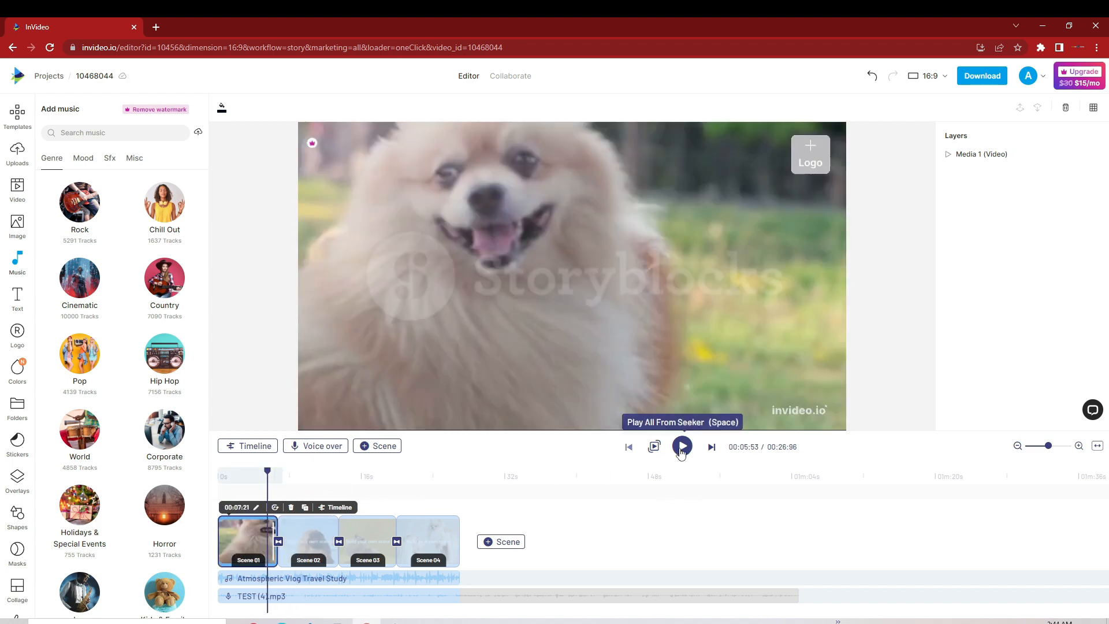
click(682, 450)
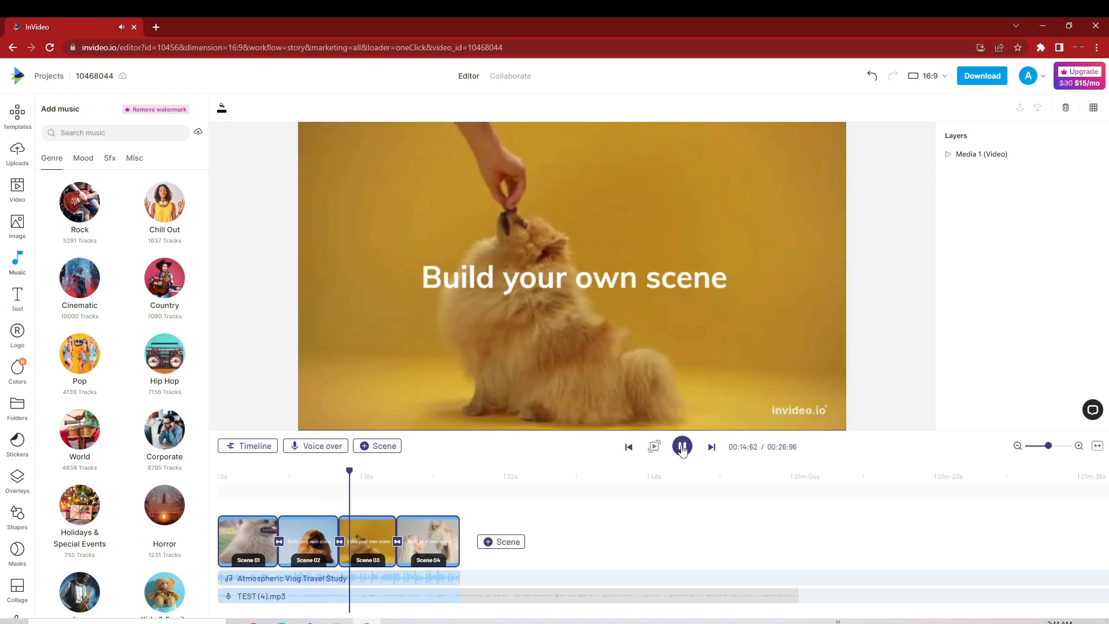
click(682, 448)
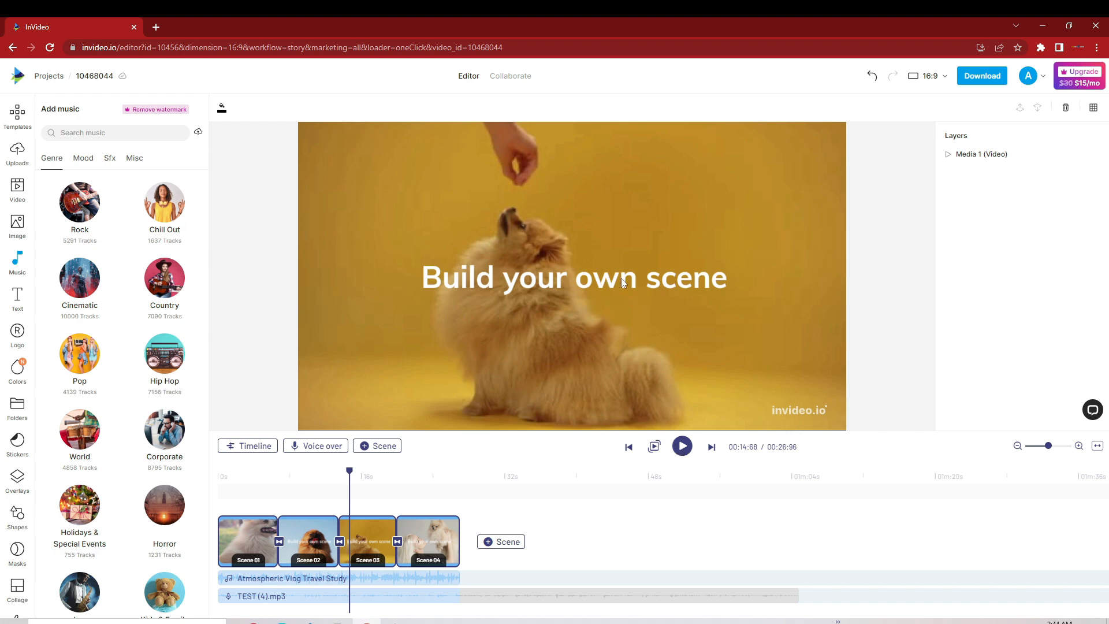
Step: Delete the "Build your own scene" placeholder text from scenes 3 and 4
click(347, 489)
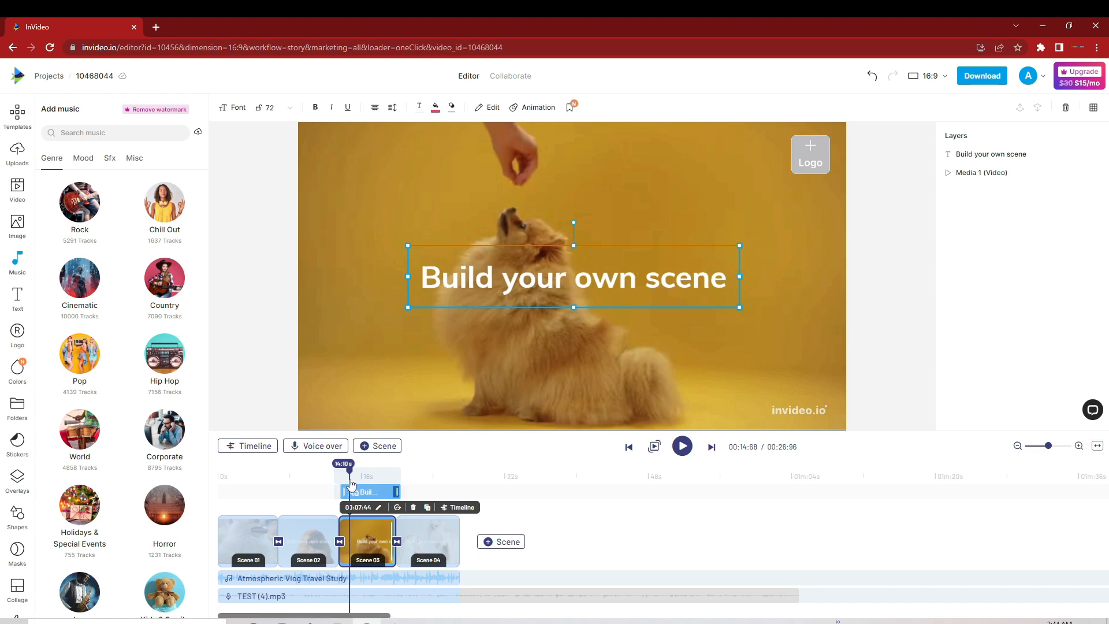
drag(352, 475, 364, 475)
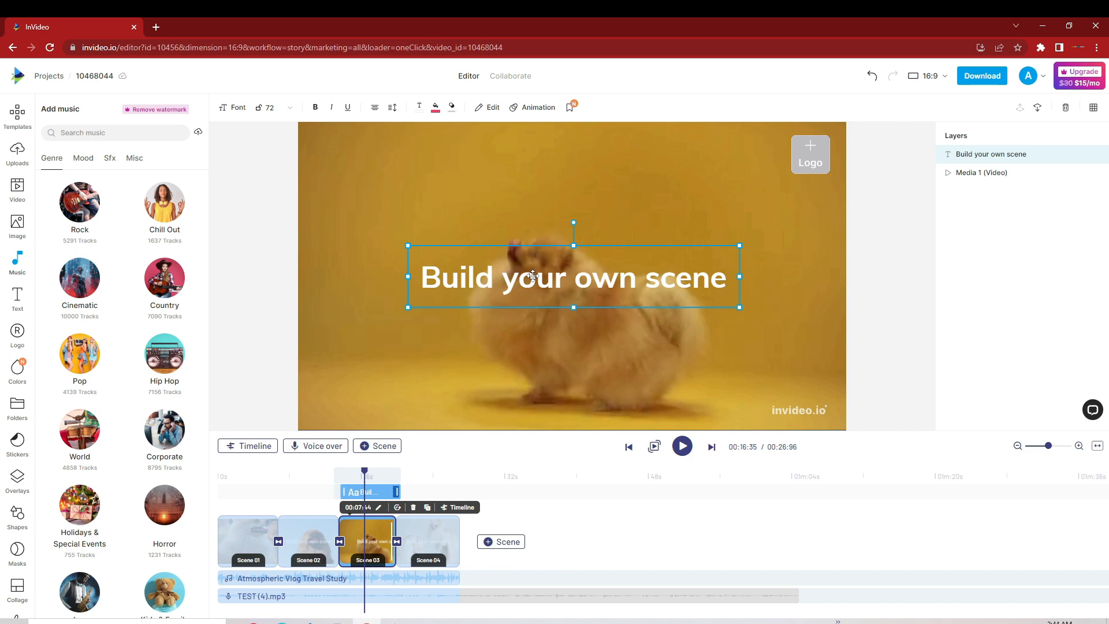
click(1066, 108)
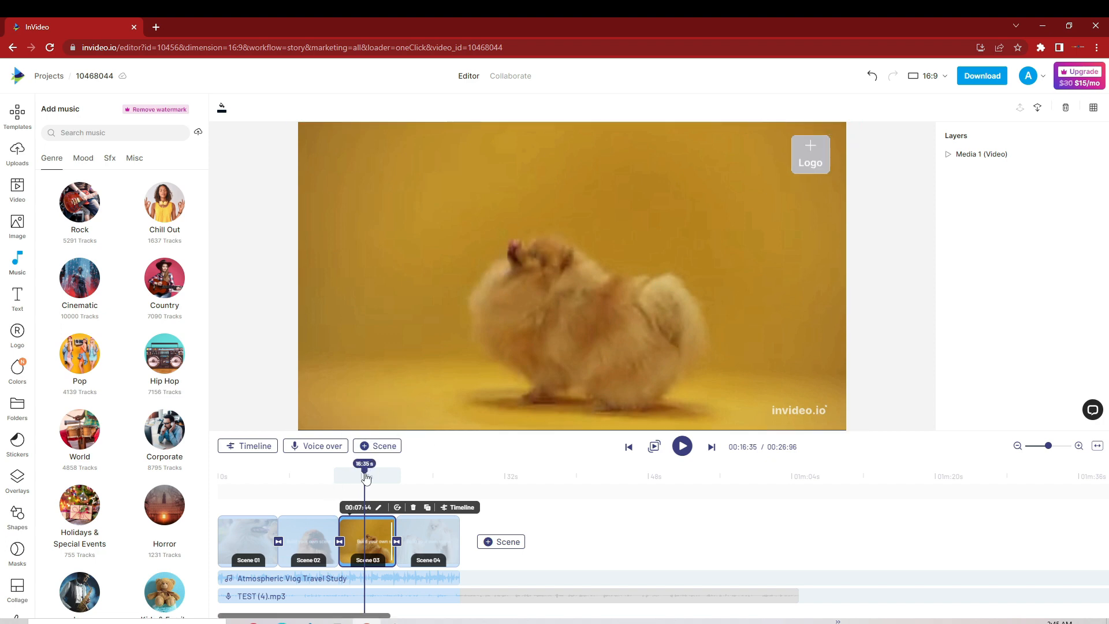
drag(365, 476, 414, 488)
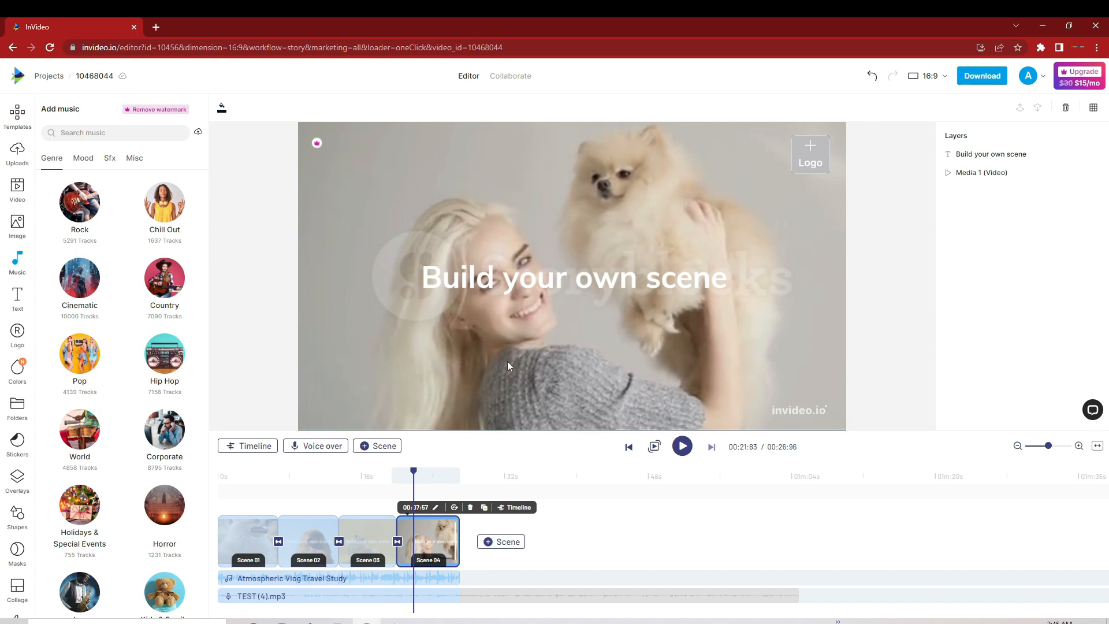
click(567, 280)
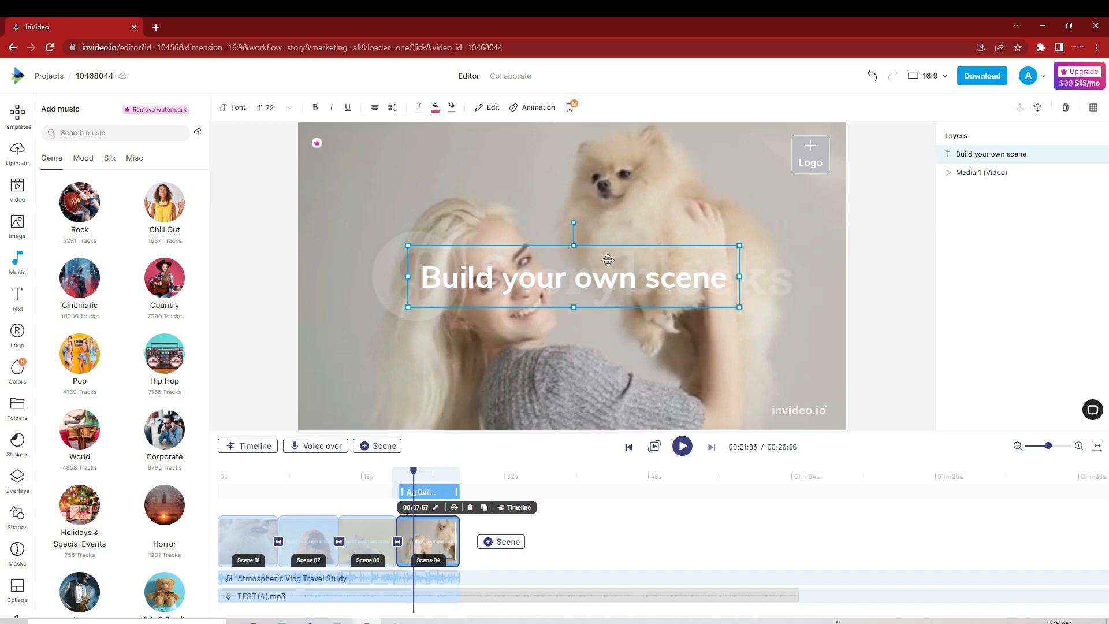
click(1066, 107)
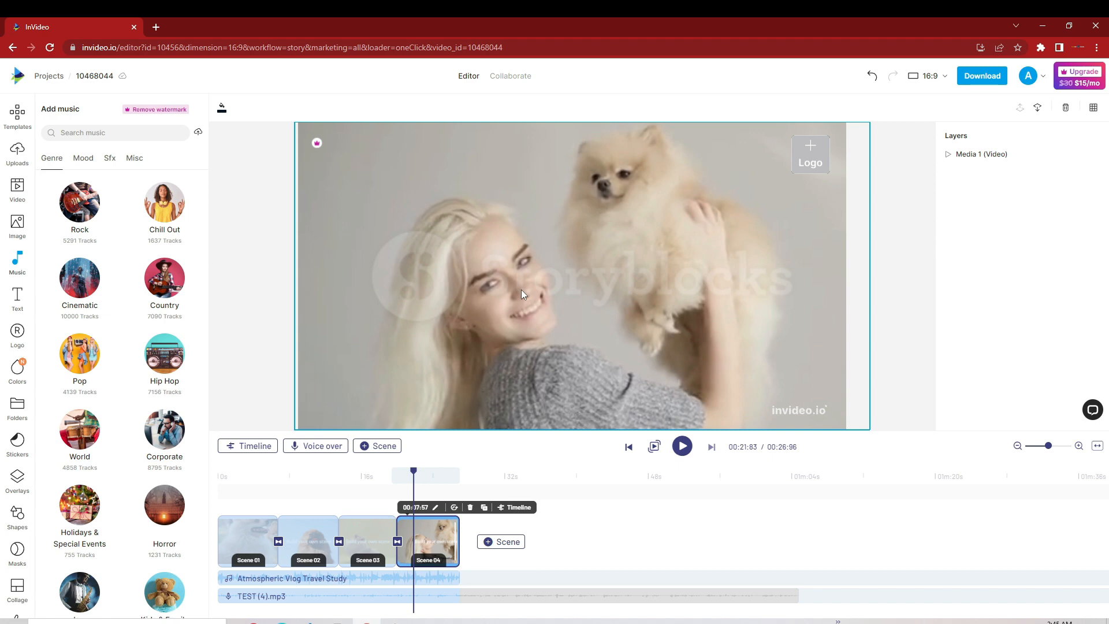
Step: Add the Basic "context" text style to scene 4, keeping only one copy of it
click(18, 300)
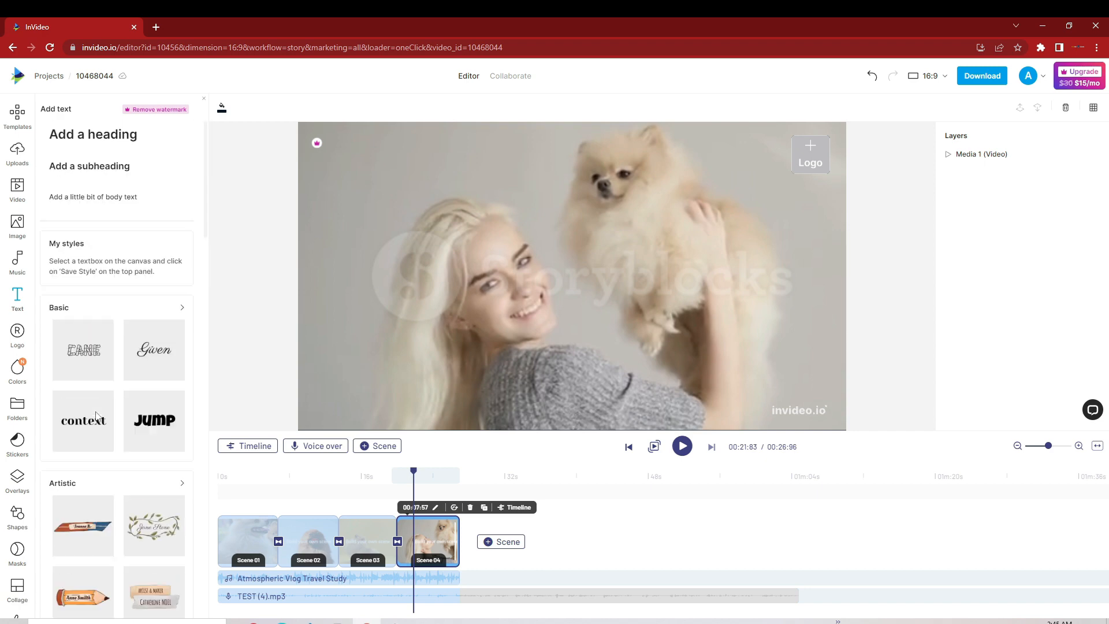
scroll(82, 426, down, 5)
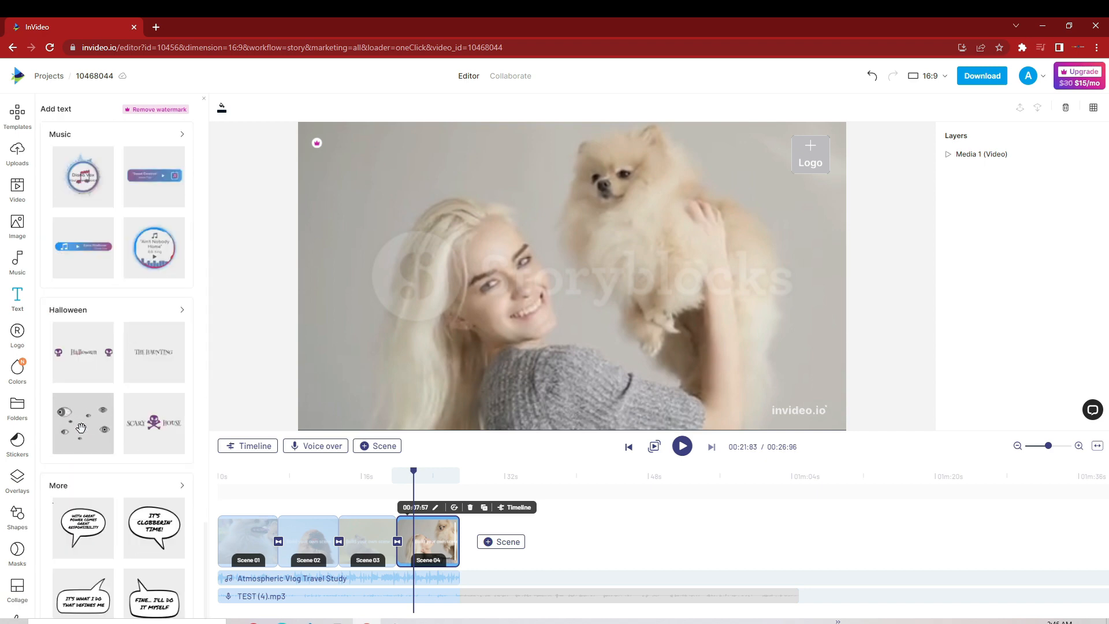
scroll(82, 428, up, 5)
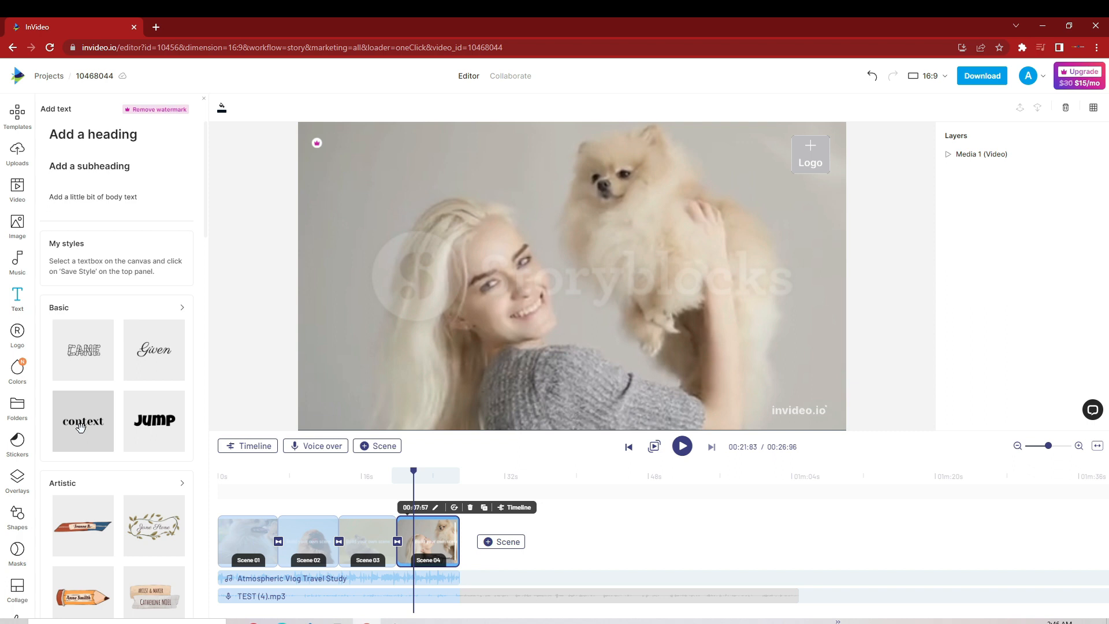
click(81, 430)
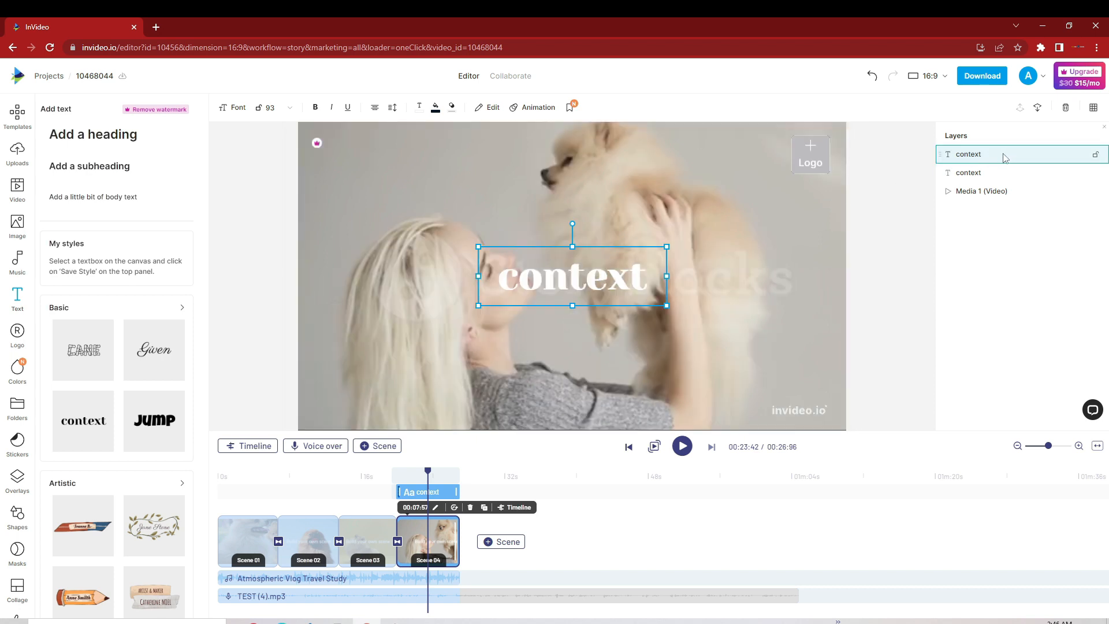
click(1066, 108)
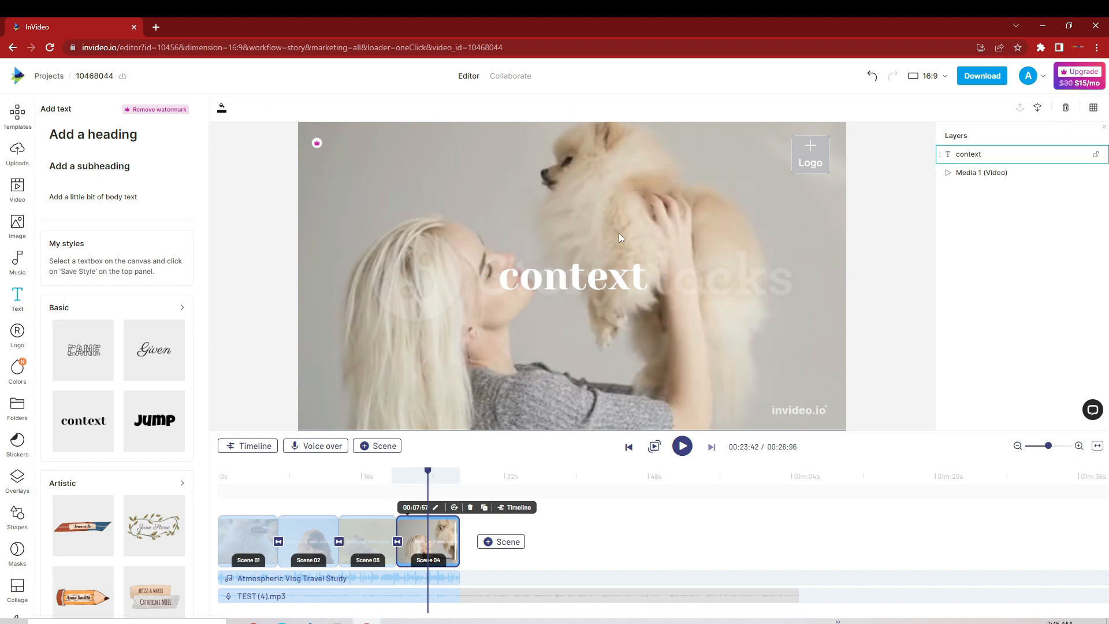
Step: Replace the "context" text in scene 4 with "pomeranian origin"
click(587, 267)
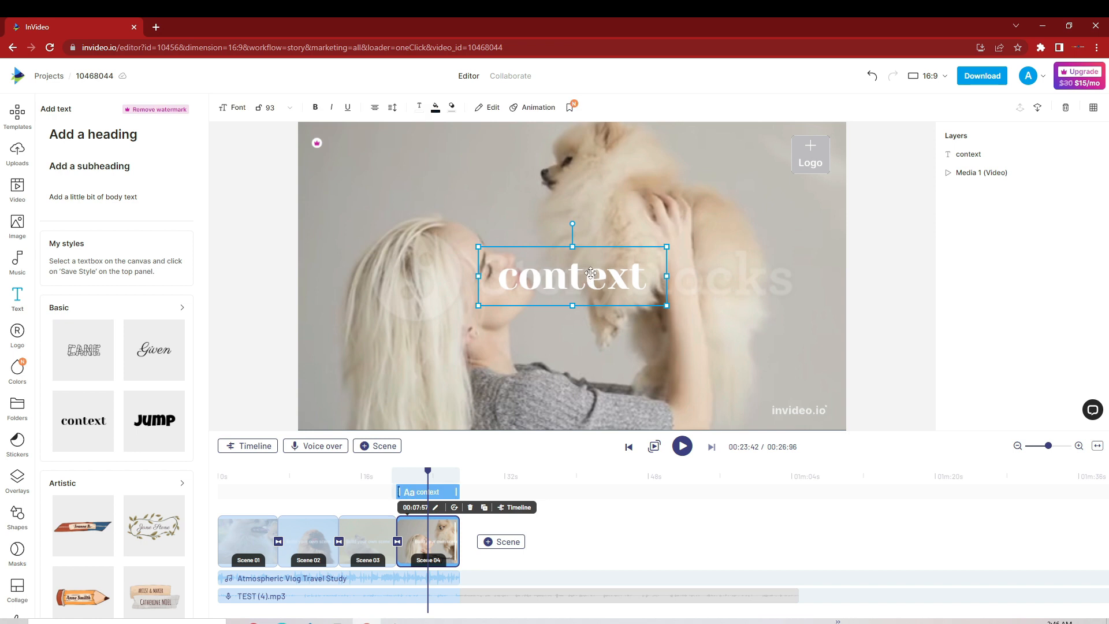
click(644, 279)
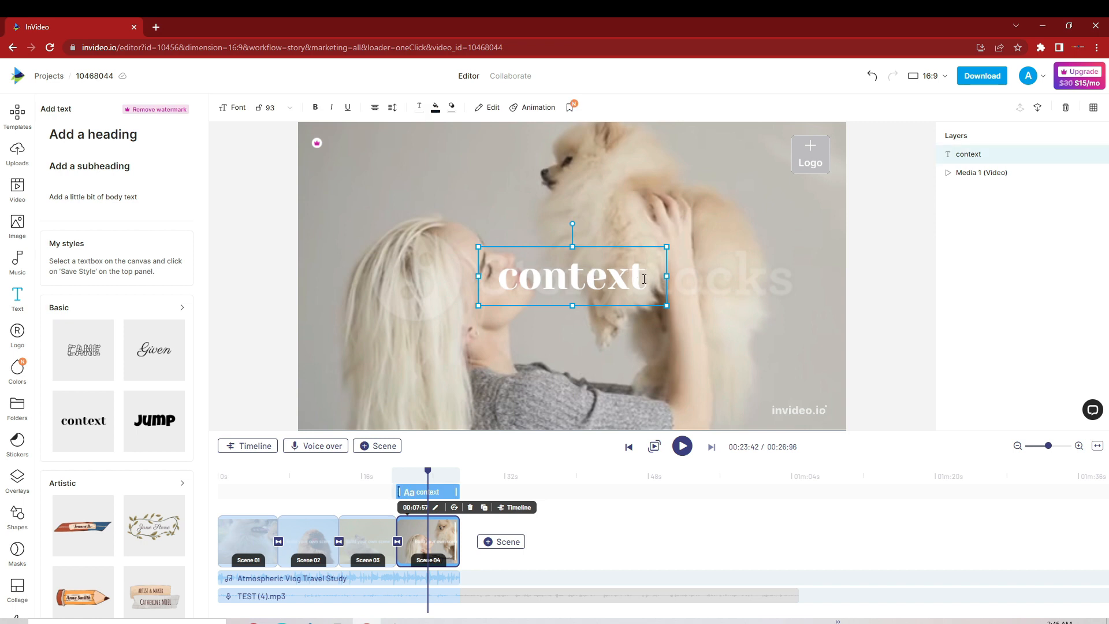
drag(644, 279, 505, 281)
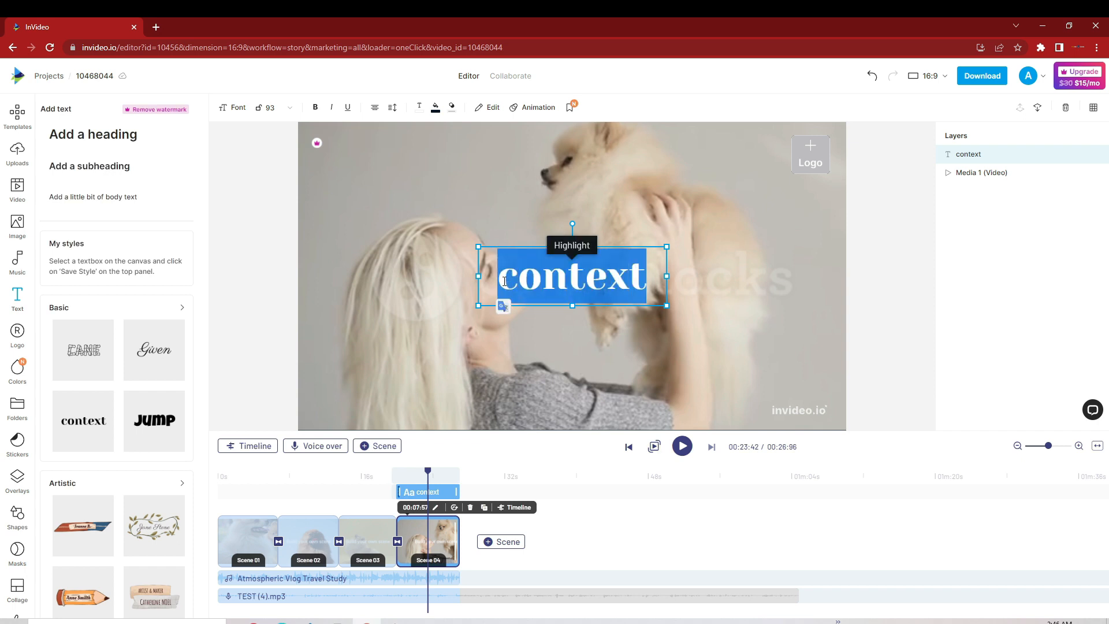
key(BackSpace)
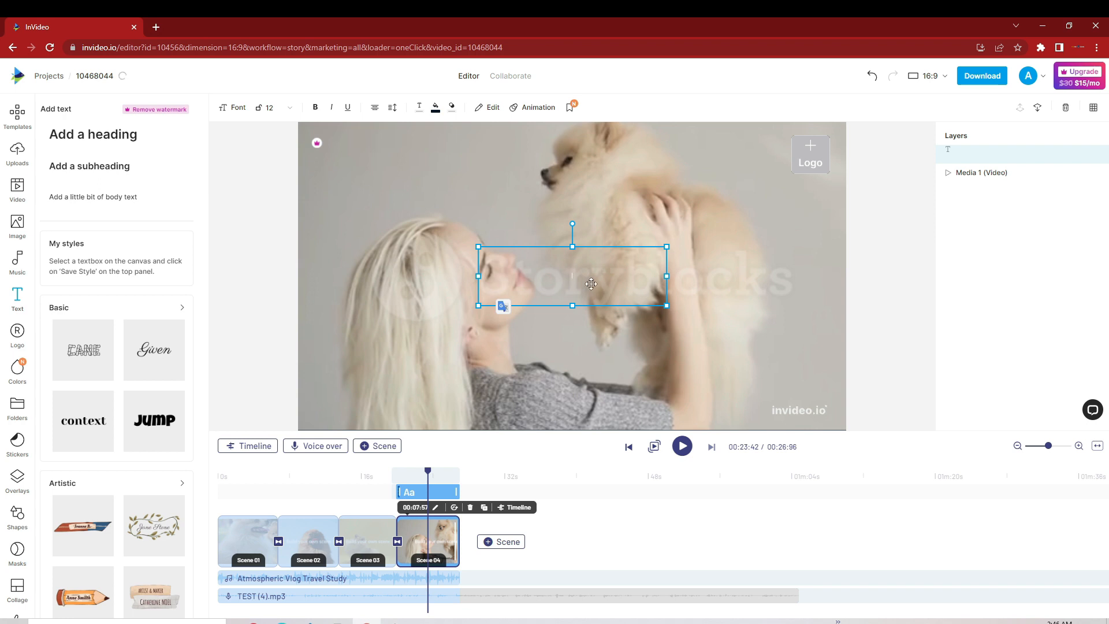
text(pomeranian)
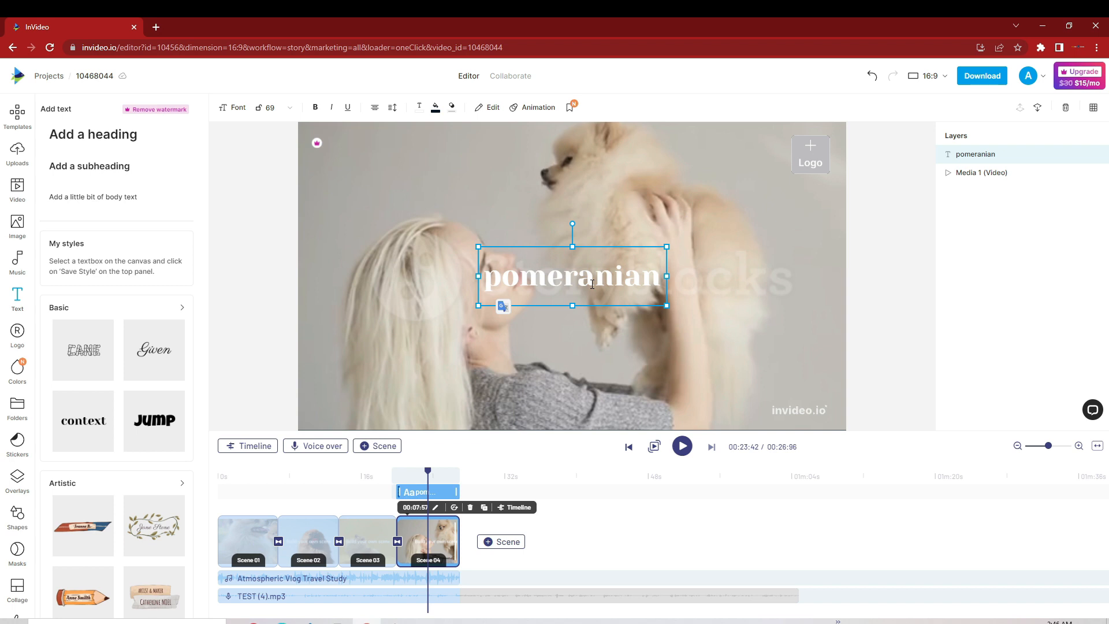
key(Return)
text(o)
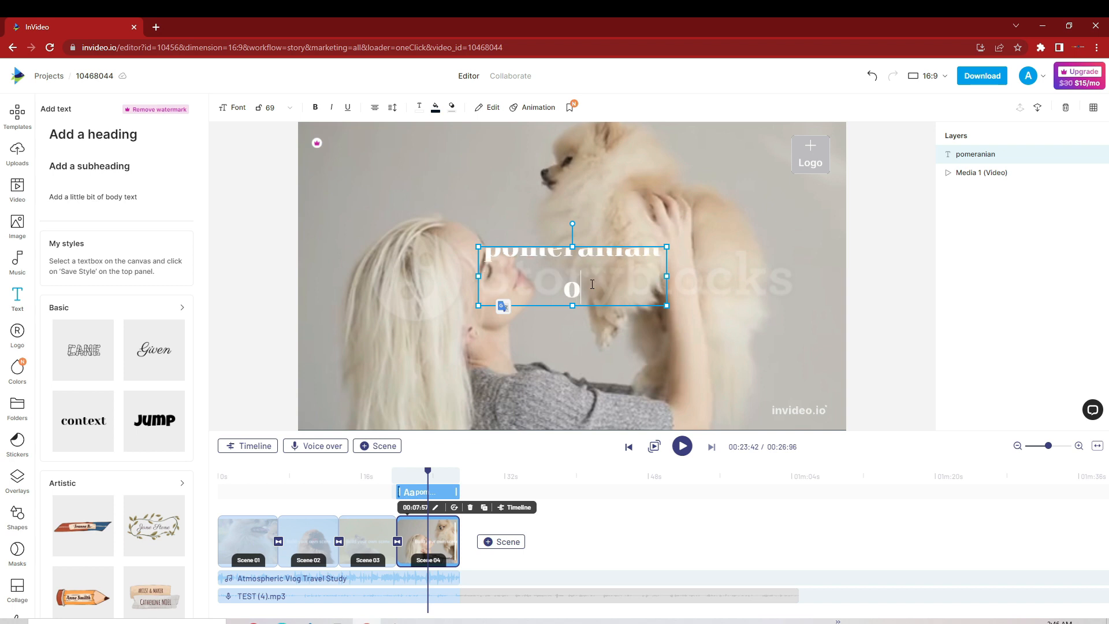
text(rigin)
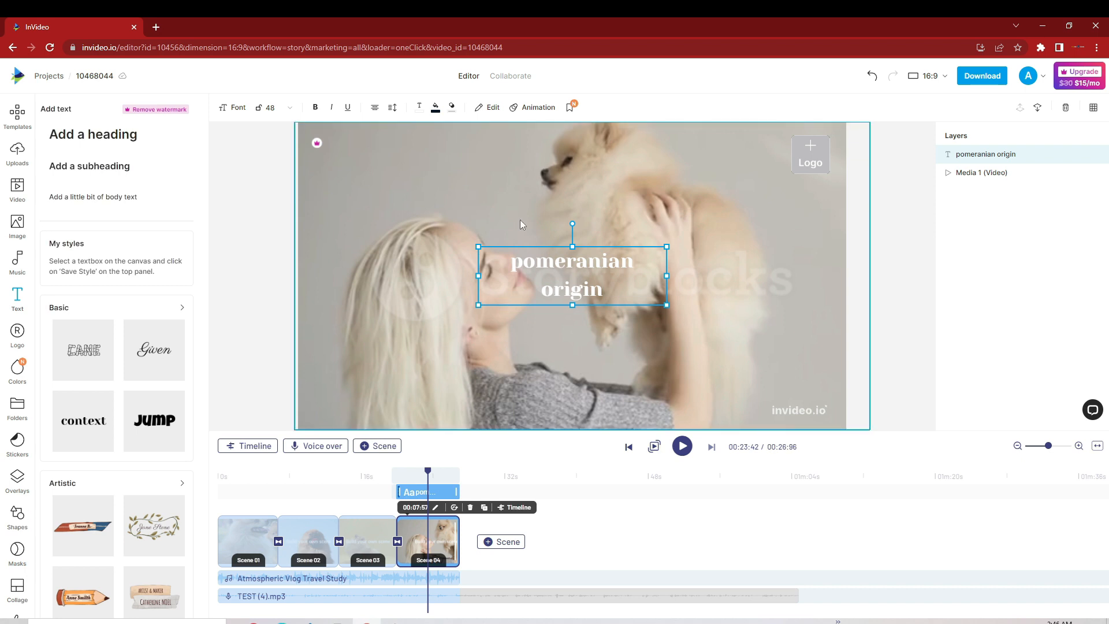
click(558, 283)
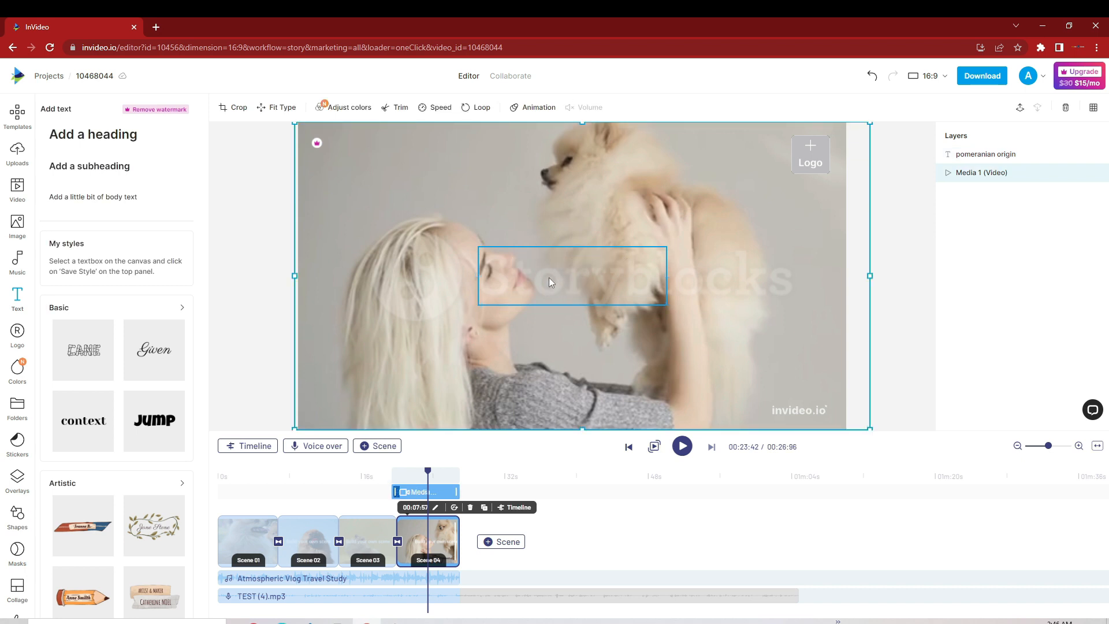
Step: Move the "pomeranian origin" title above the woman's head and give its text box a dark fill at 77% opacity
click(504, 268)
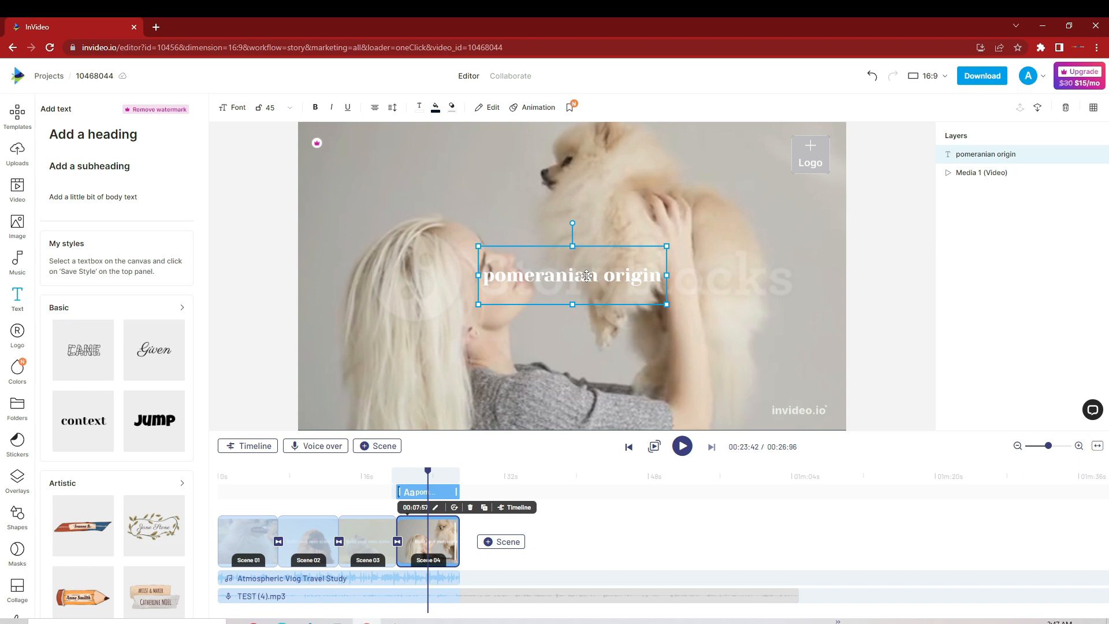
drag(521, 249, 433, 207)
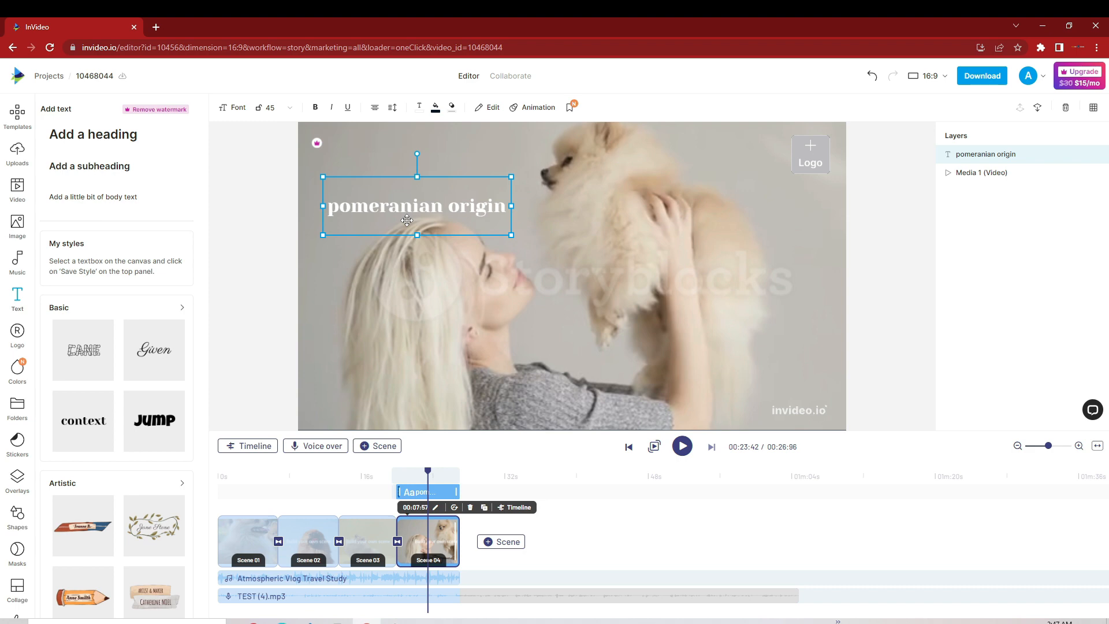
click(436, 109)
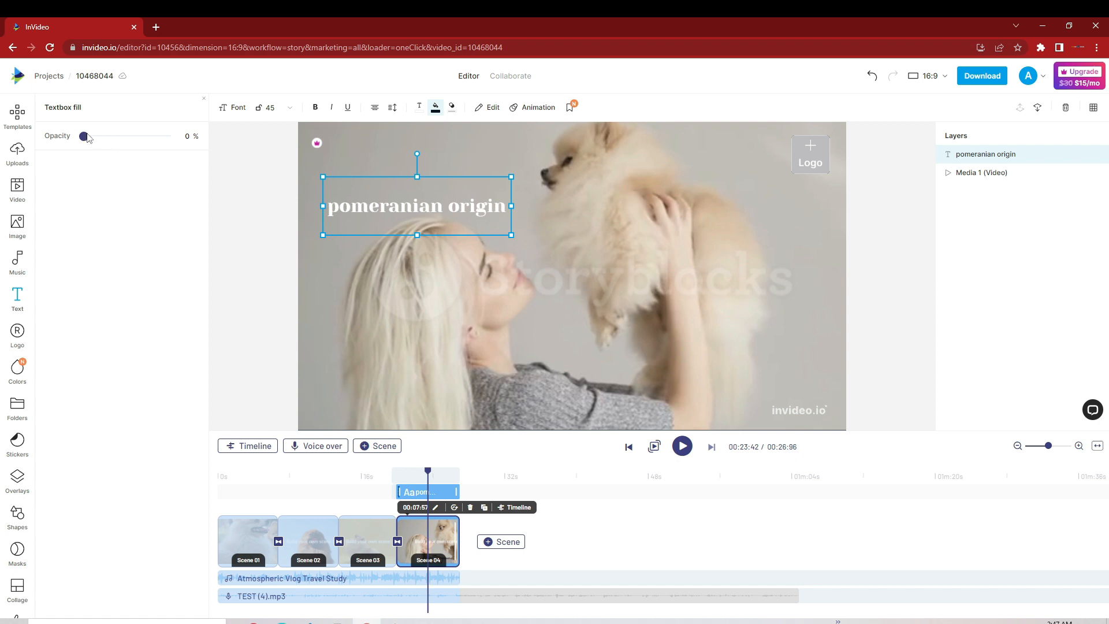
drag(84, 136, 149, 146)
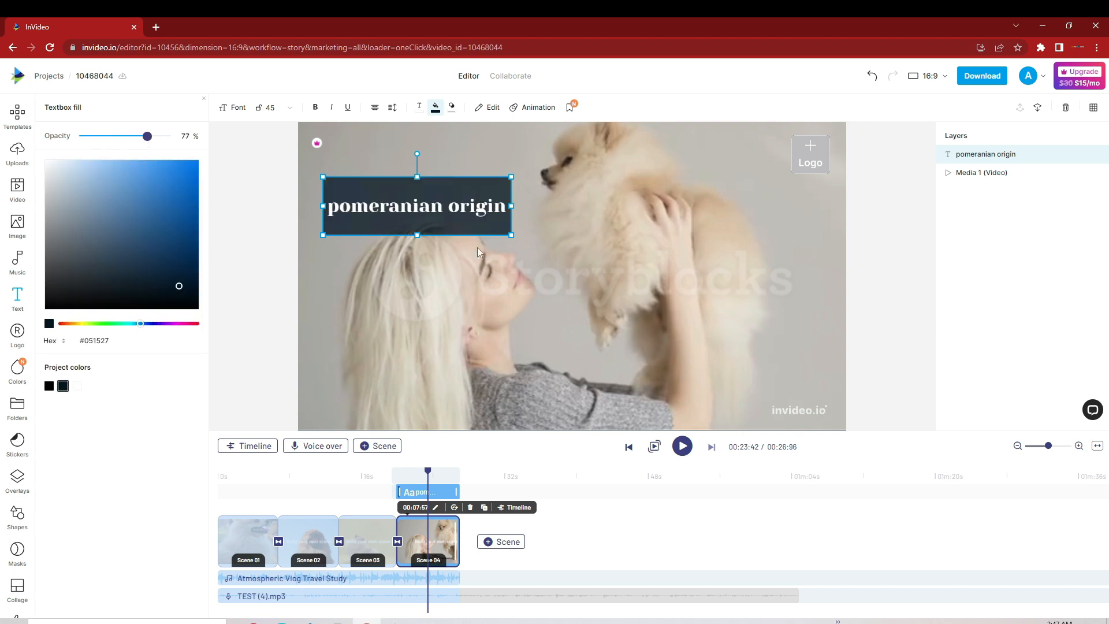
drag(468, 202, 456, 184)
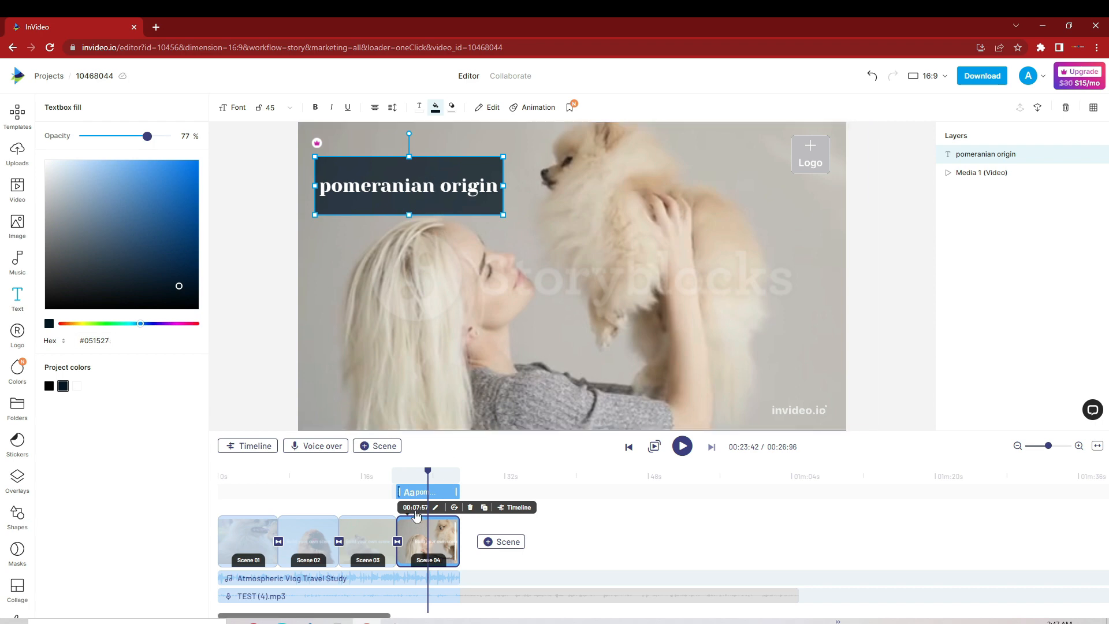
Step: Play the video from the end of scene 3 into scene 4 to check the title
drag(428, 477, 388, 476)
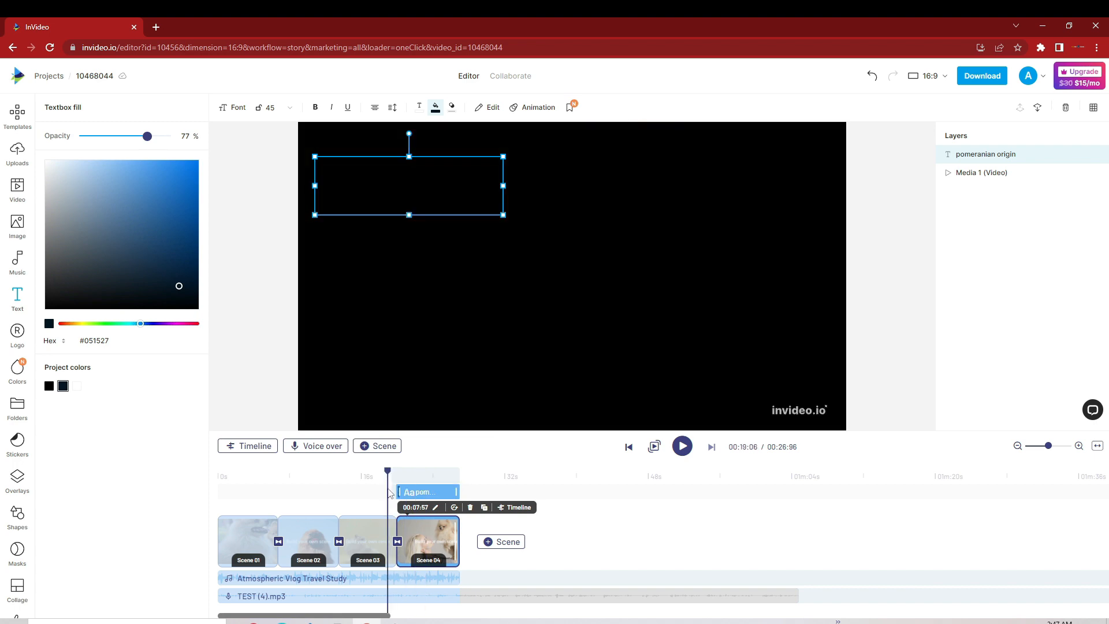
click(683, 453)
click(683, 447)
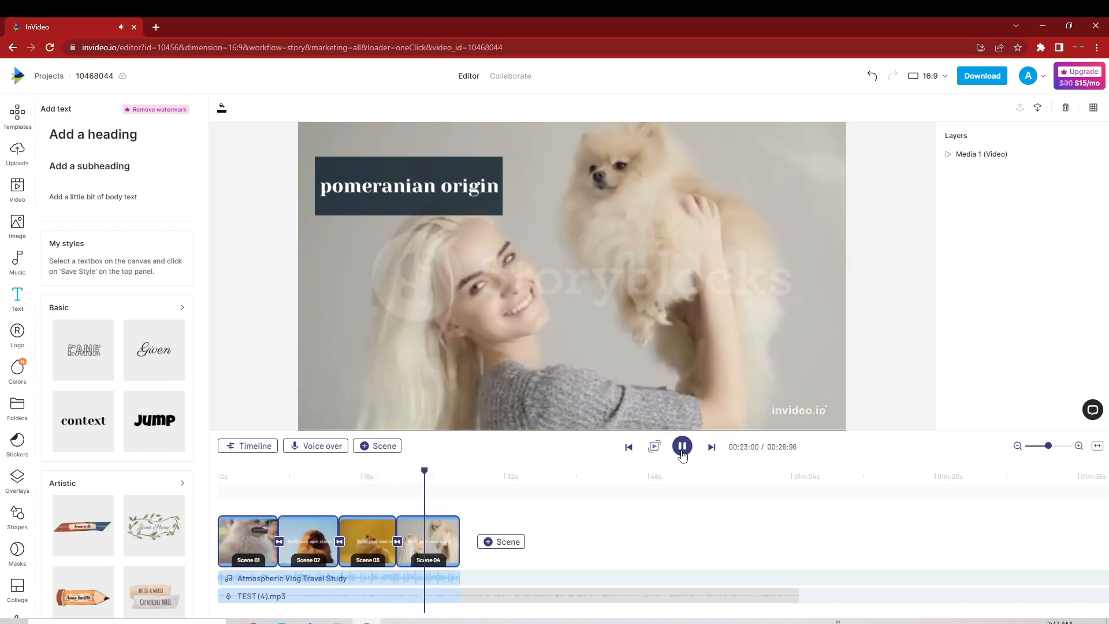
click(683, 447)
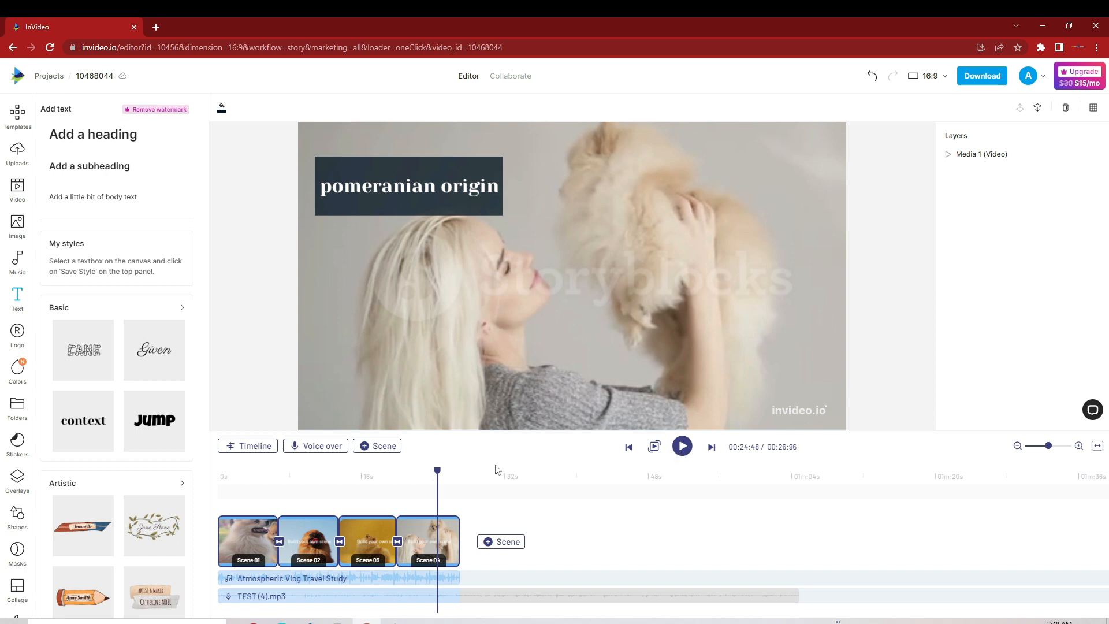
Step: Insert a blank scene between scene 3 and the "pomeranian origin" scene
drag(437, 469, 461, 472)
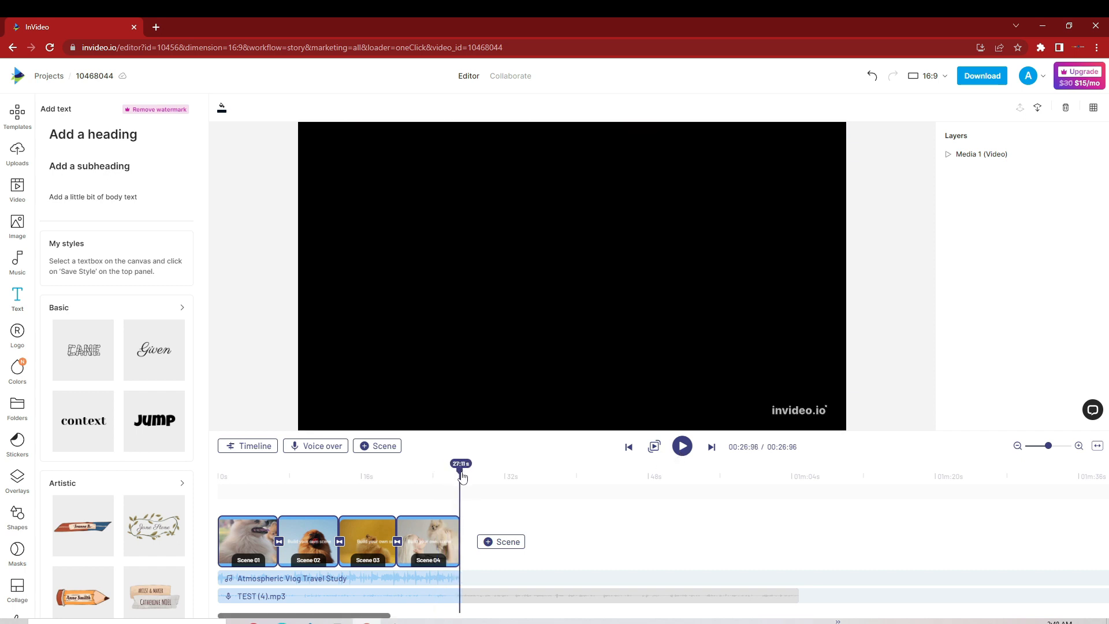
click(489, 546)
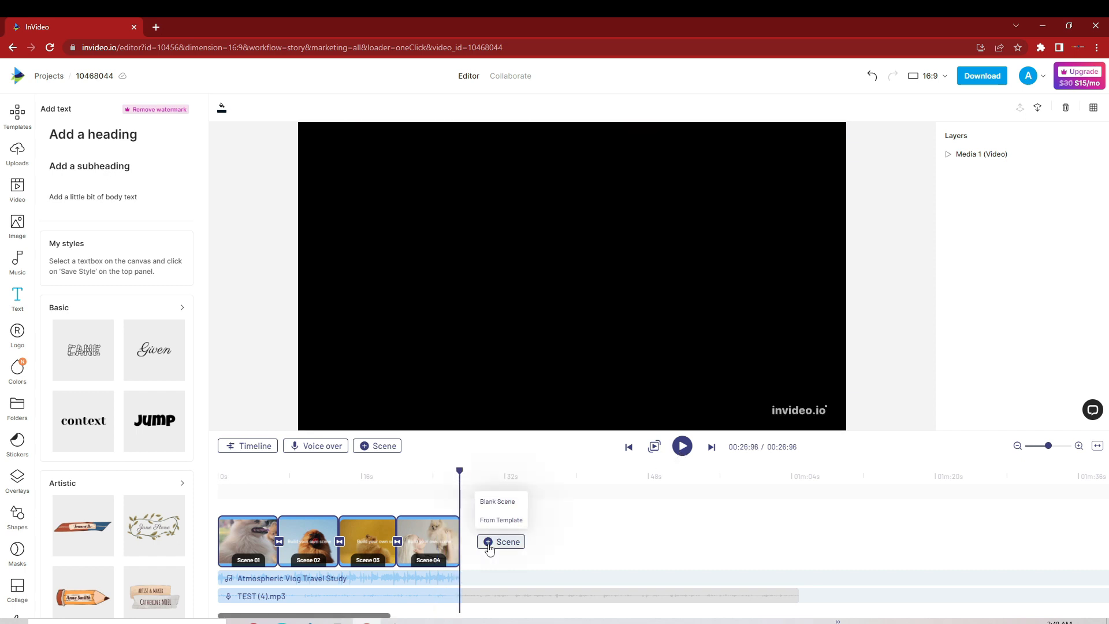
click(494, 511)
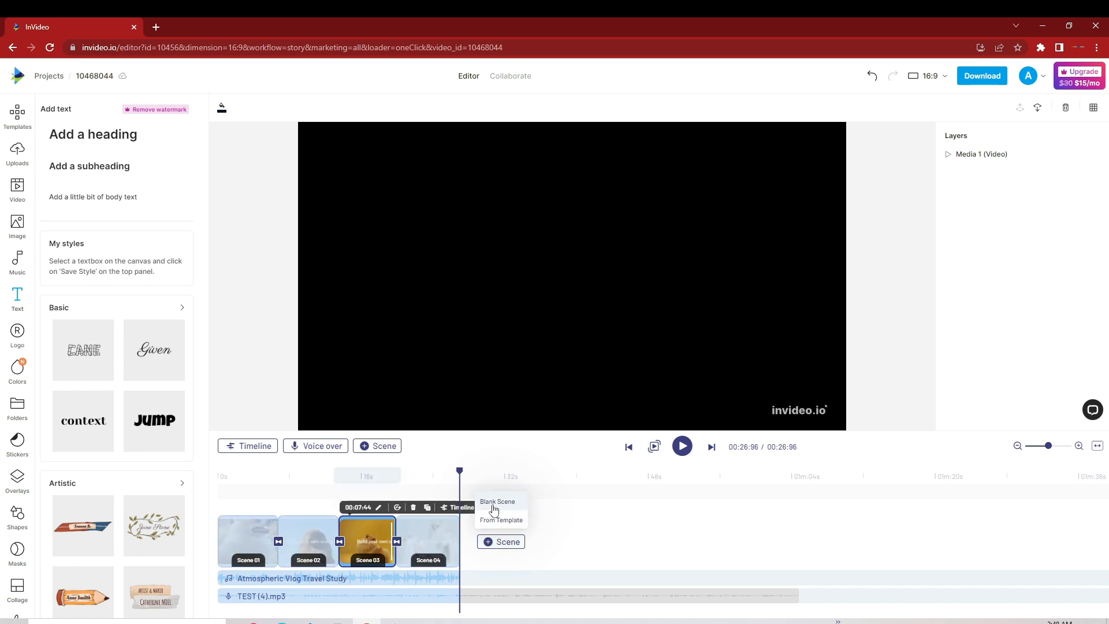
click(494, 509)
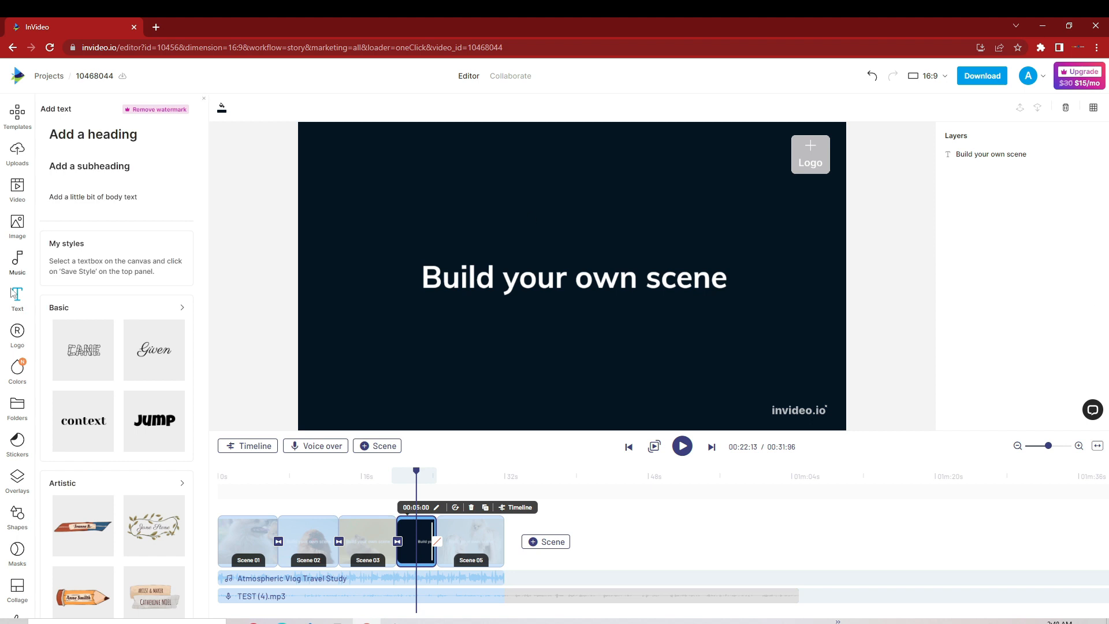
Step: Search the stock images for "pomeranian" and browse the pictures for one that suits the blank scene
click(18, 227)
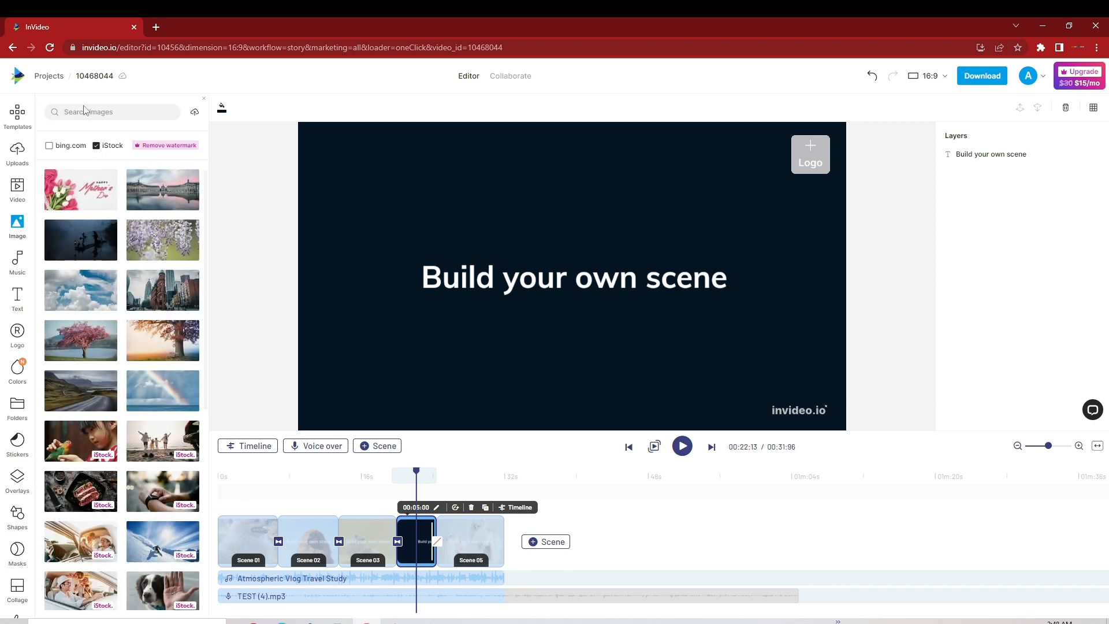
click(85, 114)
text(pomeranian)
key(Return)
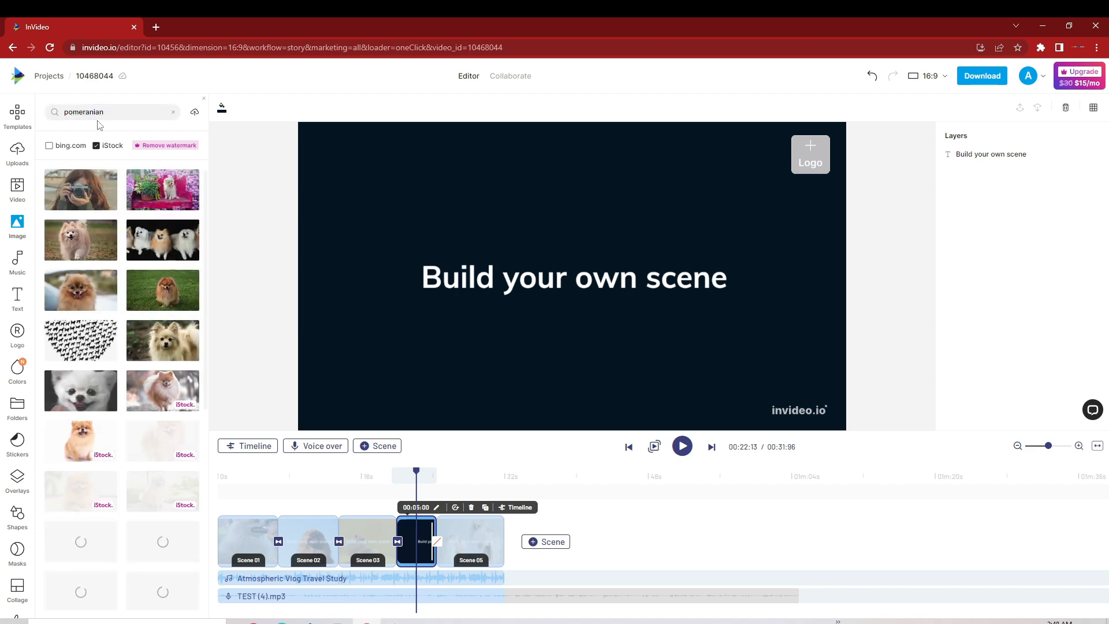
scroll(127, 367, down, 6)
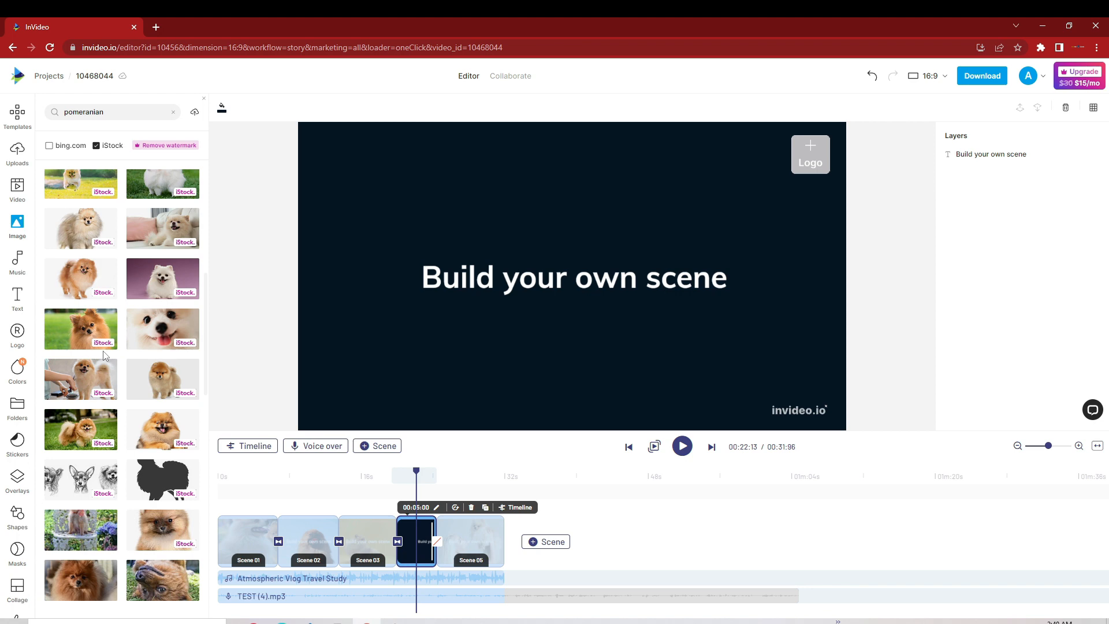
scroll(105, 356, up, 6)
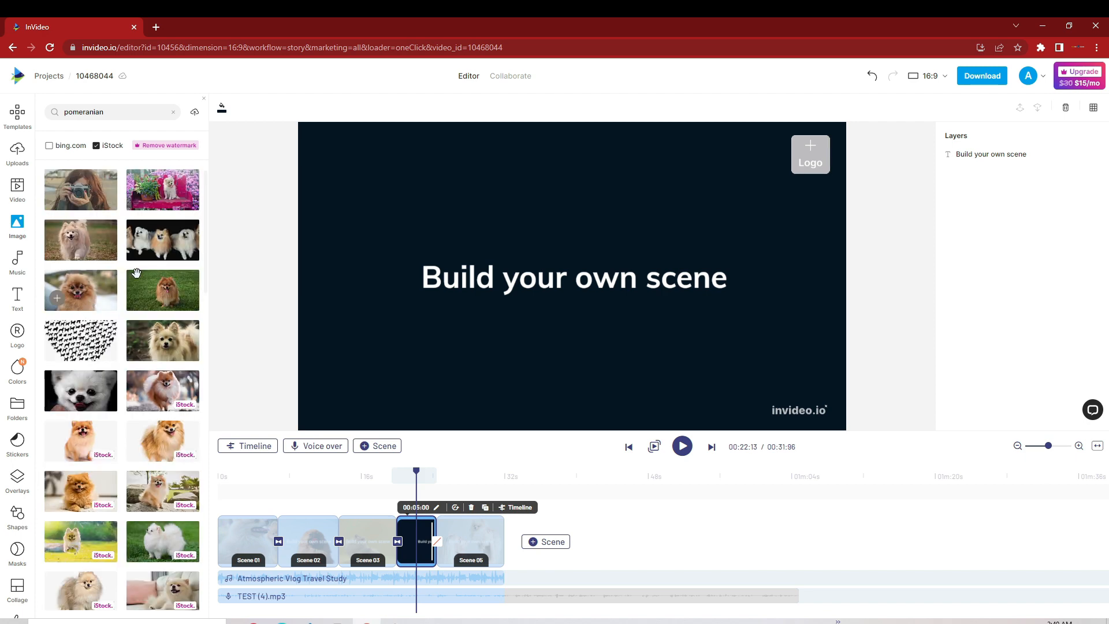
Step: Add the iStock picture of the white Pomeranian on grass to the blank scene, keeping only one copy of it
click(155, 537)
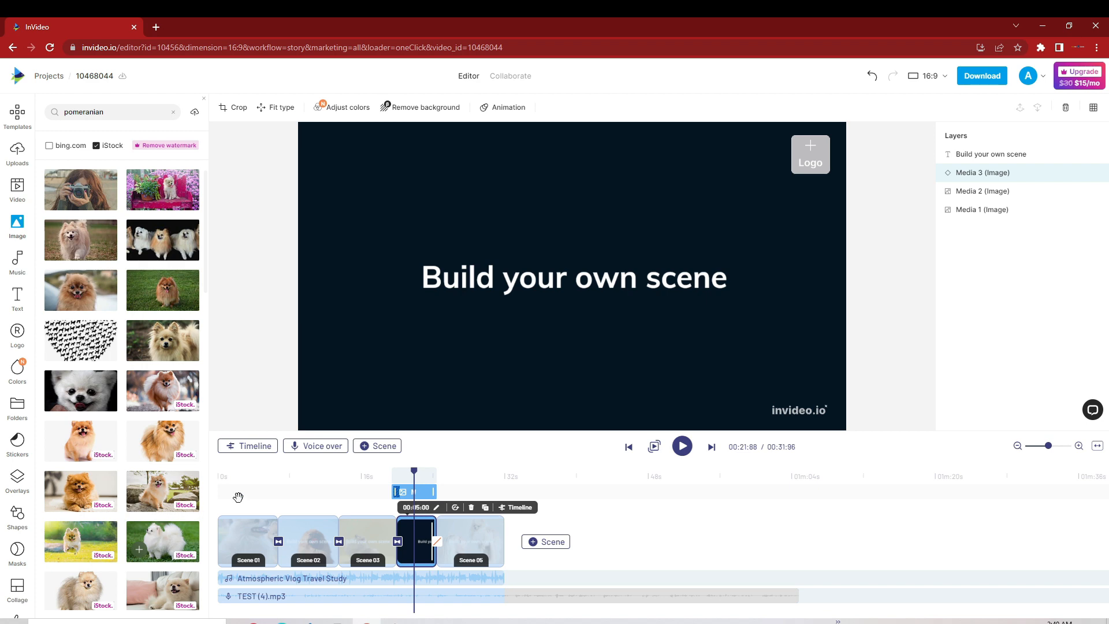
click(983, 172)
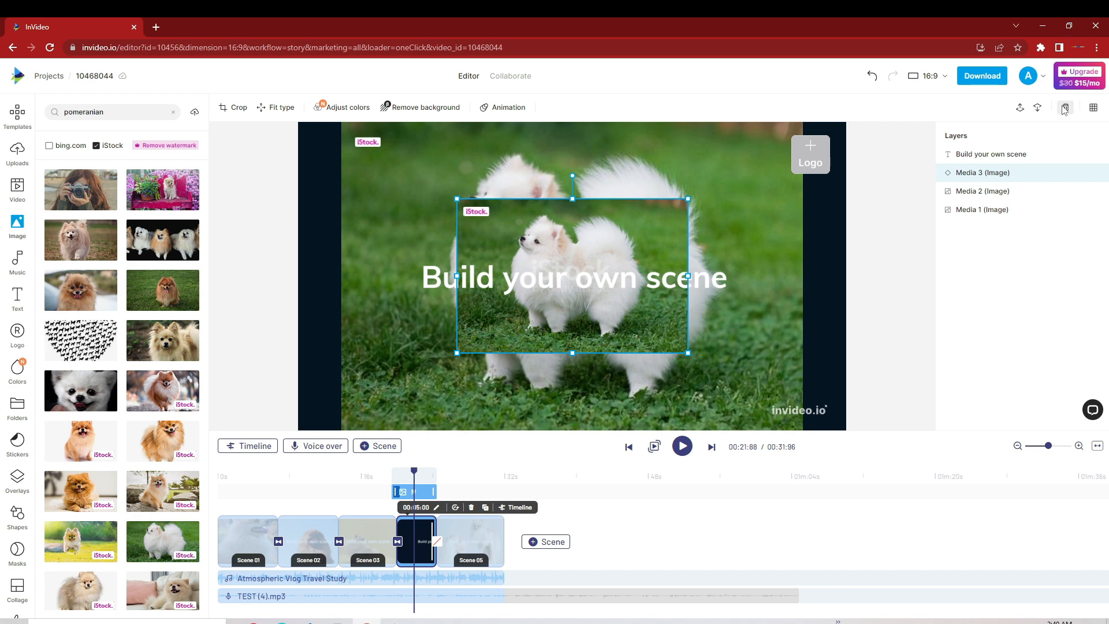
click(1066, 108)
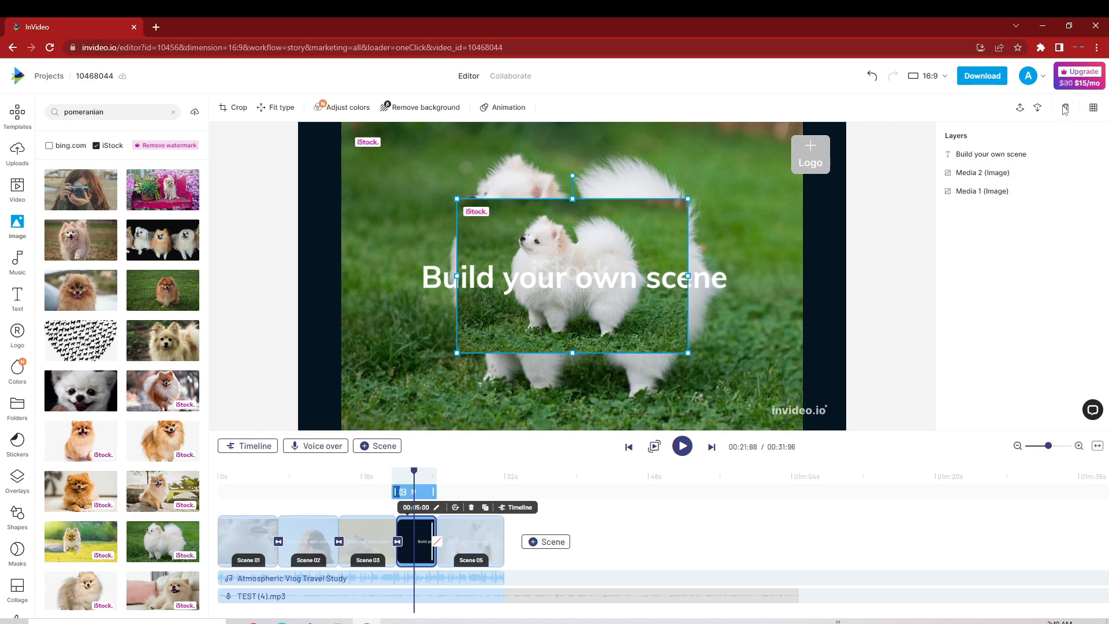
click(1067, 109)
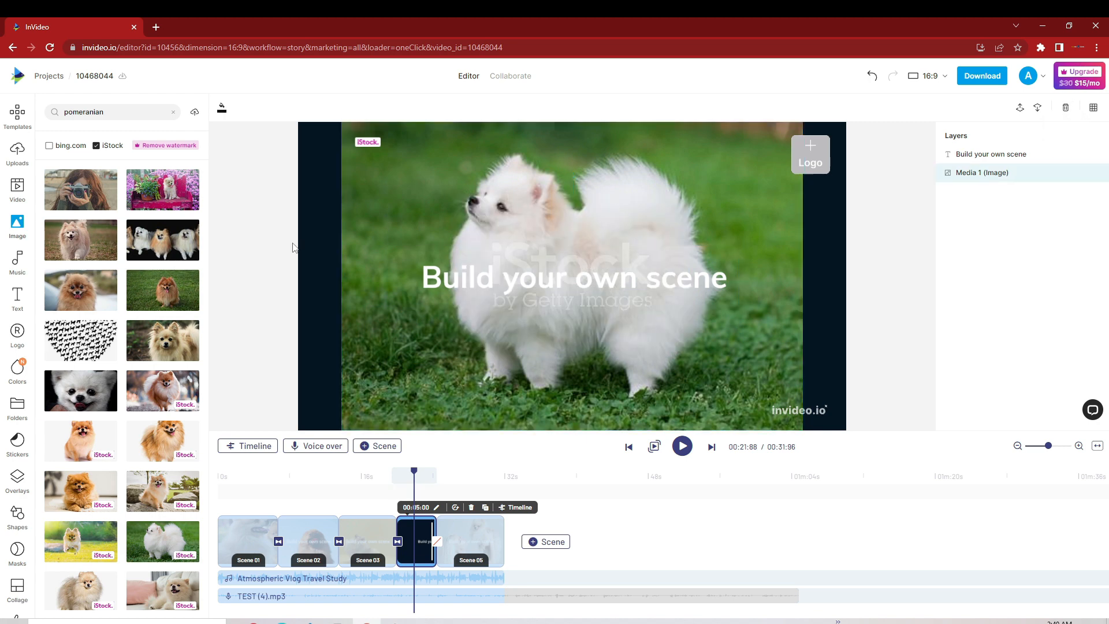
Step: Enlarge the white Pomeranian image to cover the whole canvas and delete the "Build your own scene" text
click(346, 242)
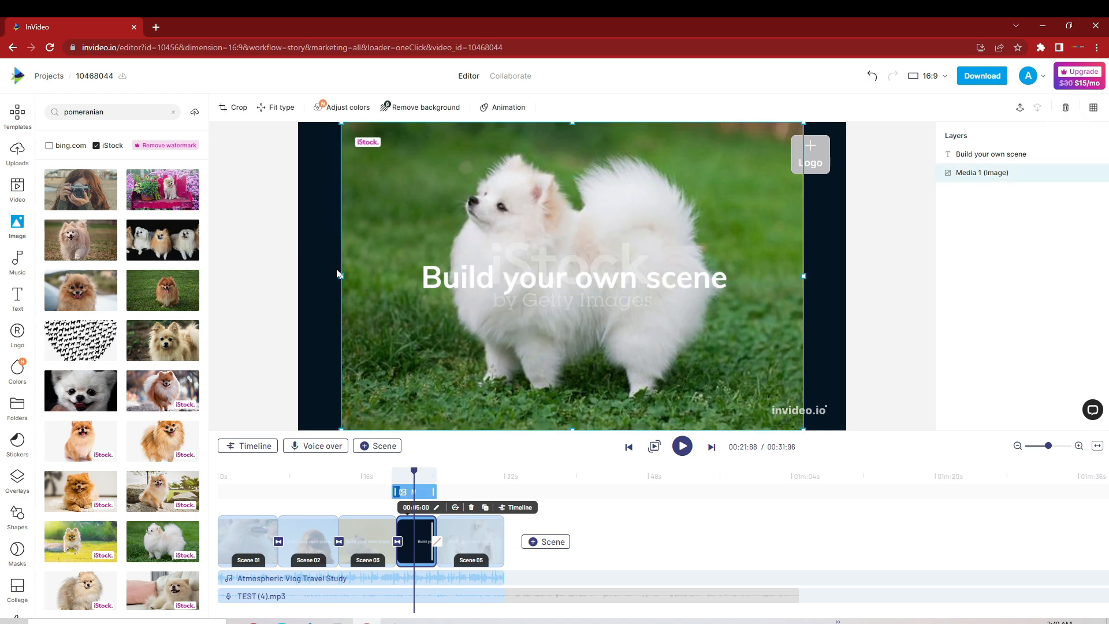
drag(340, 275, 300, 277)
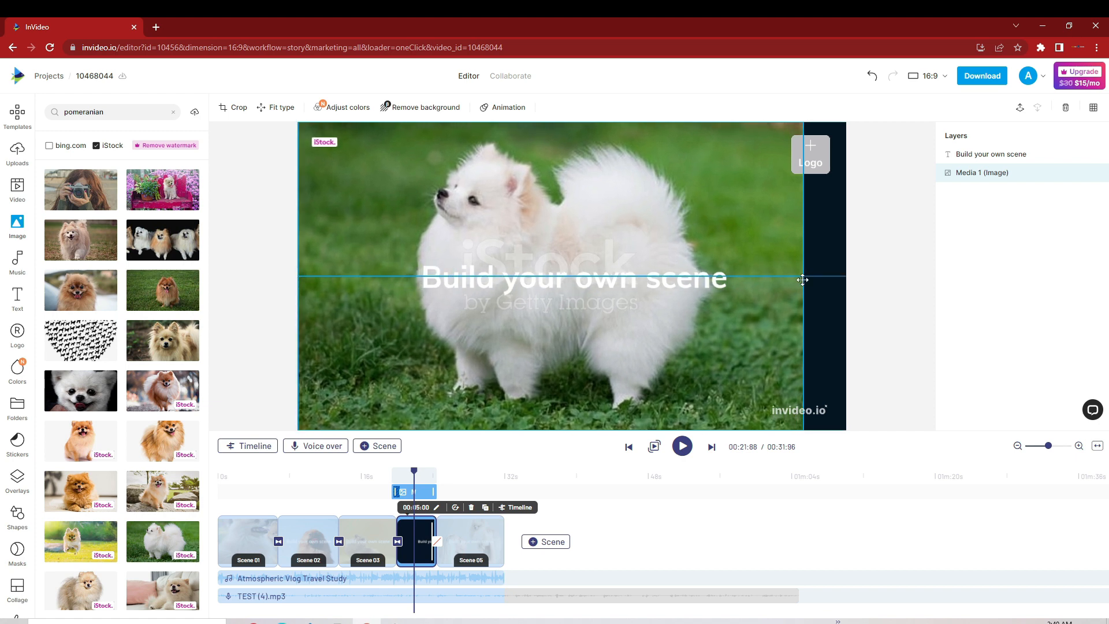
drag(805, 276, 848, 283)
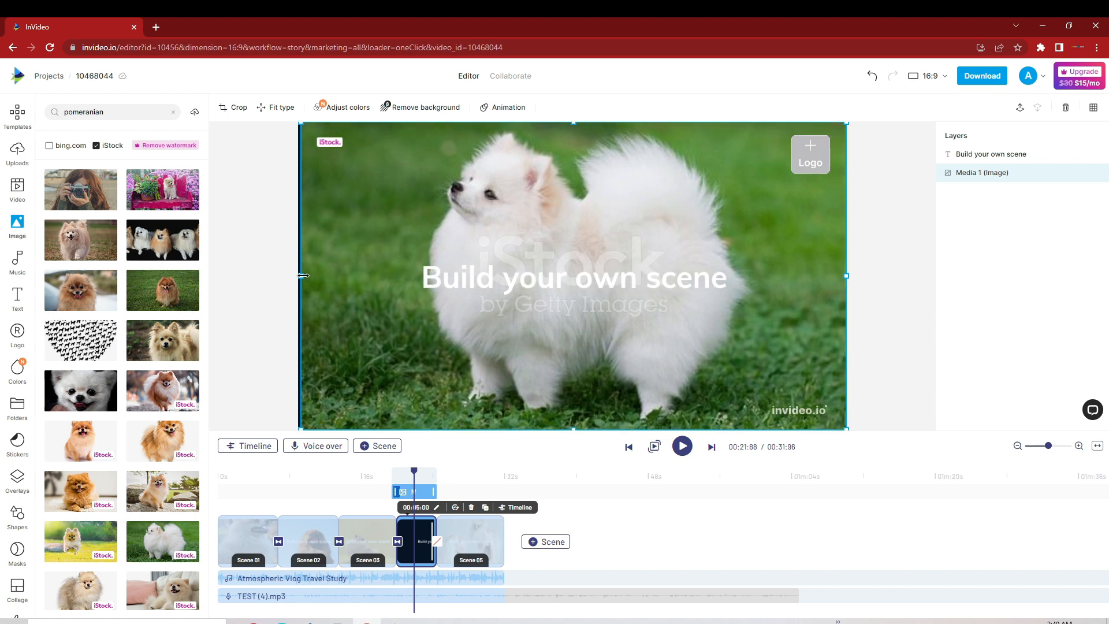
drag(303, 276, 297, 277)
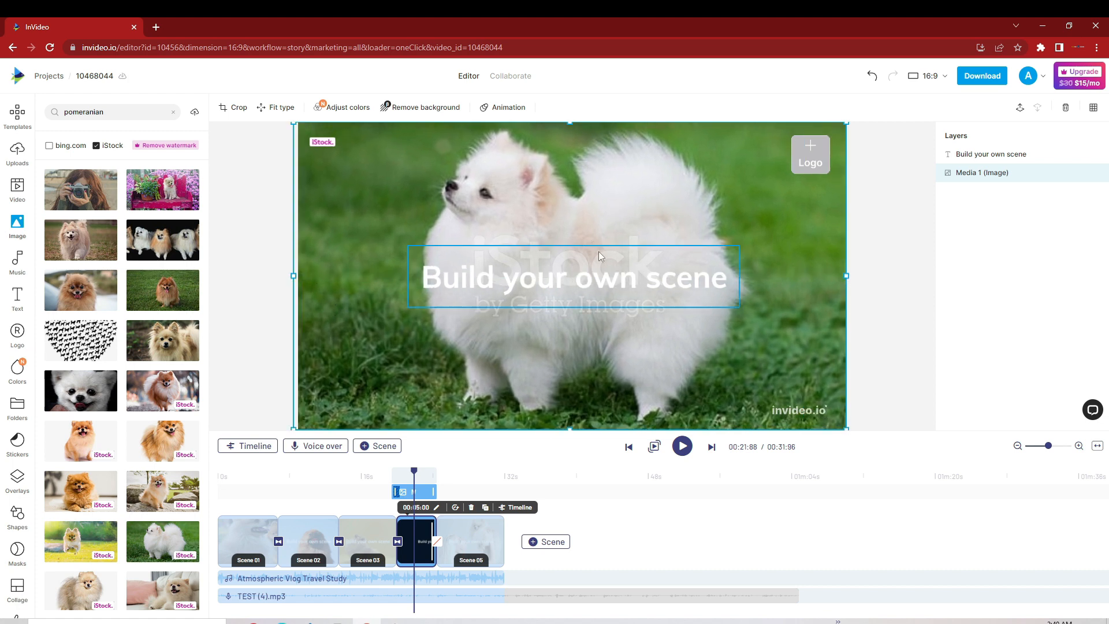
click(547, 272)
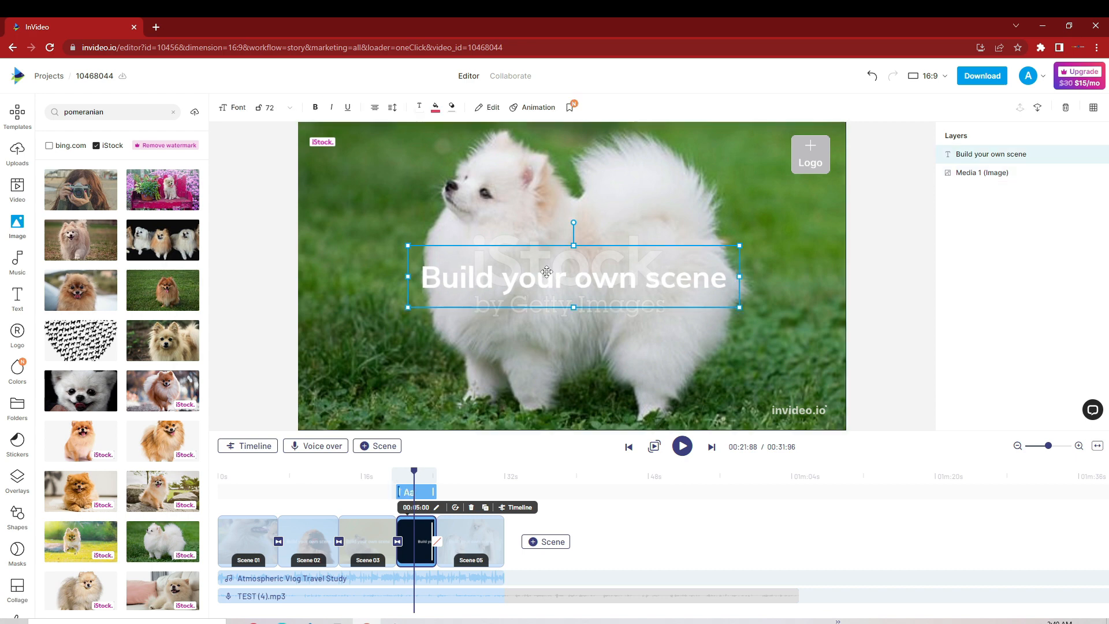
key(Delete)
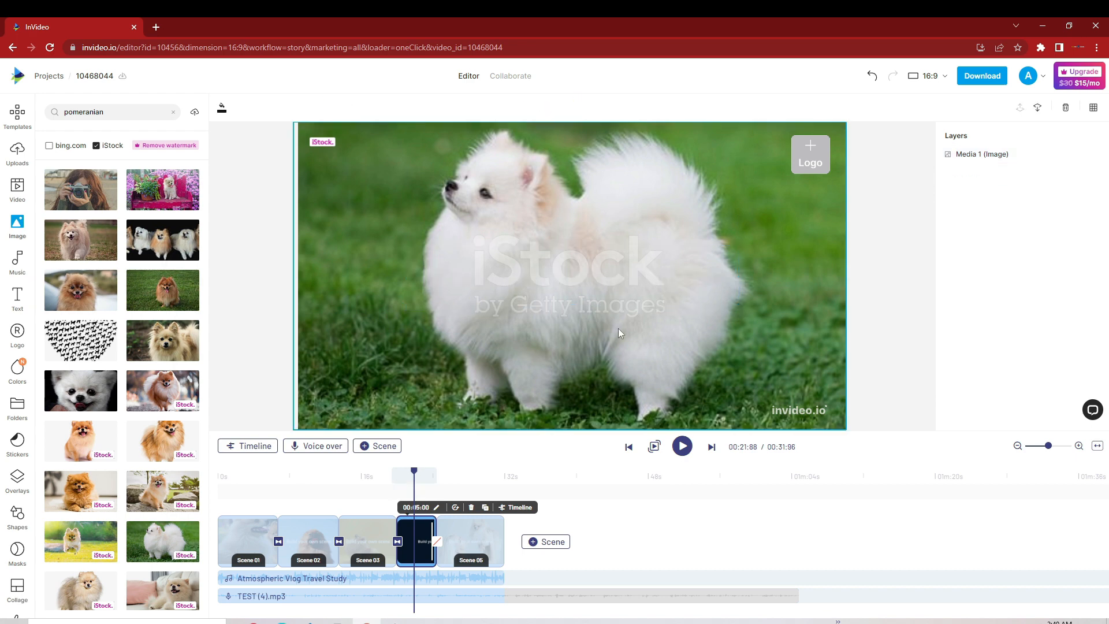
Step: Give the white Pomeranian image a Fade in entrance animation lasting 2.7 s
click(494, 215)
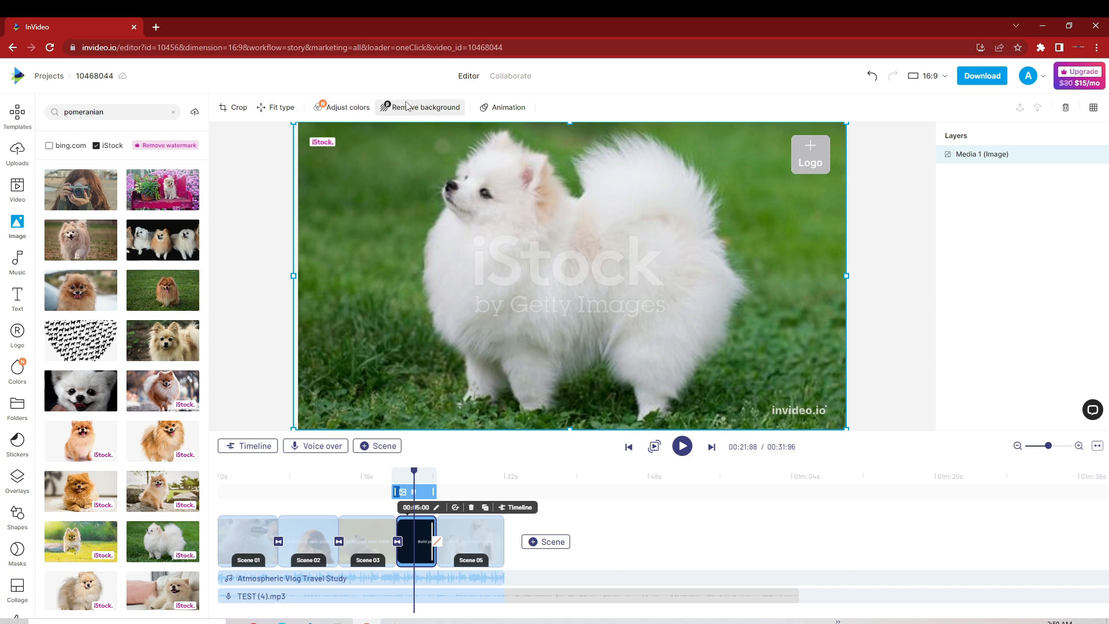
click(502, 109)
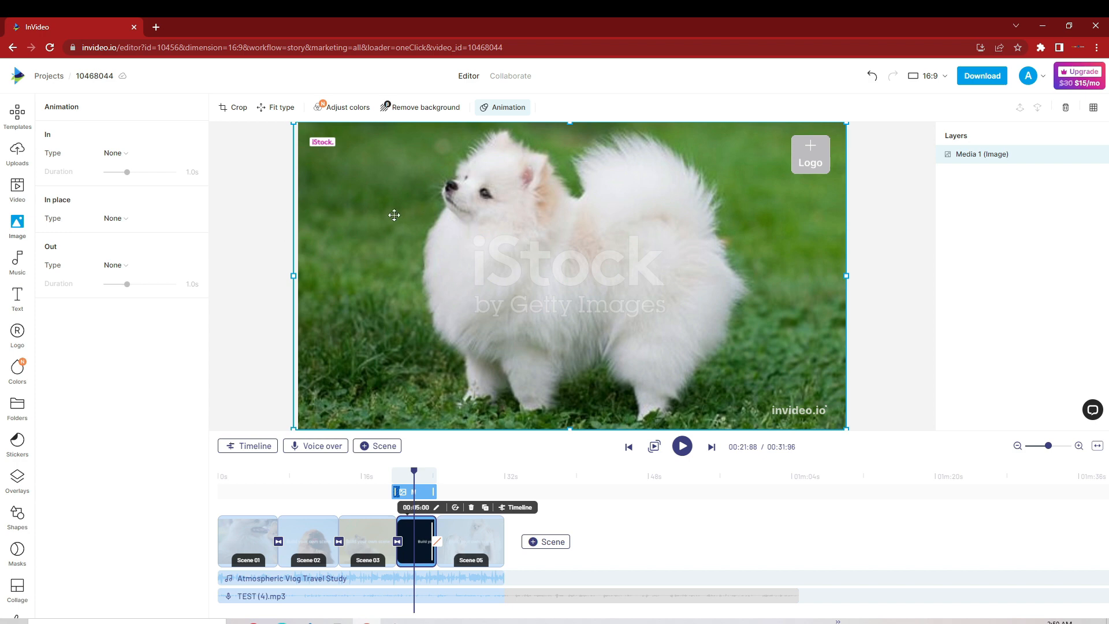
click(125, 155)
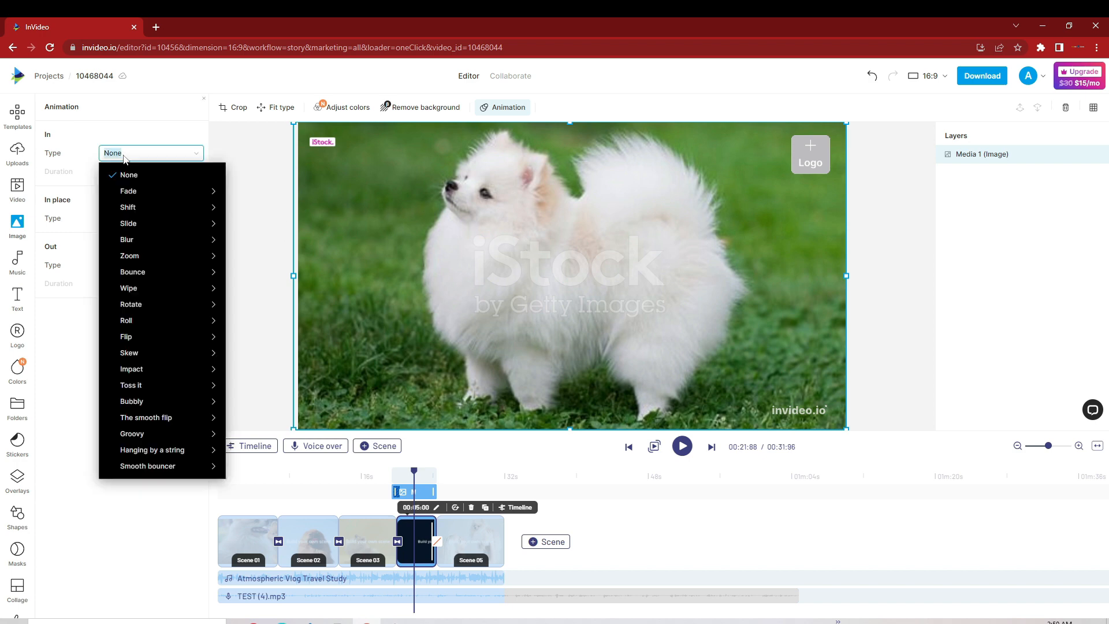
mouse_move(138, 197)
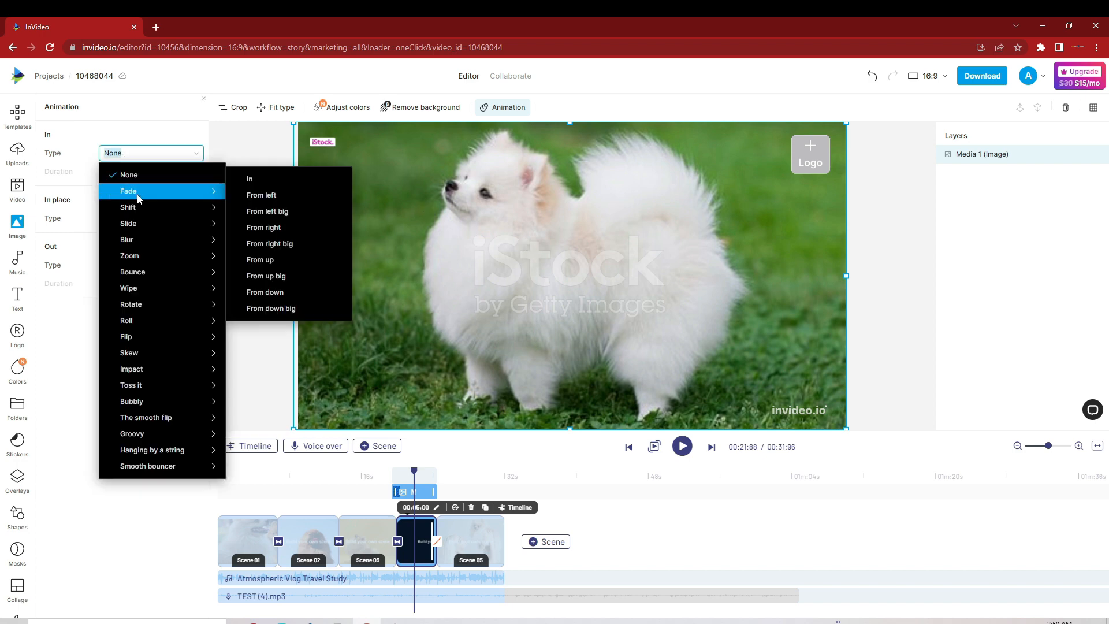
click(251, 181)
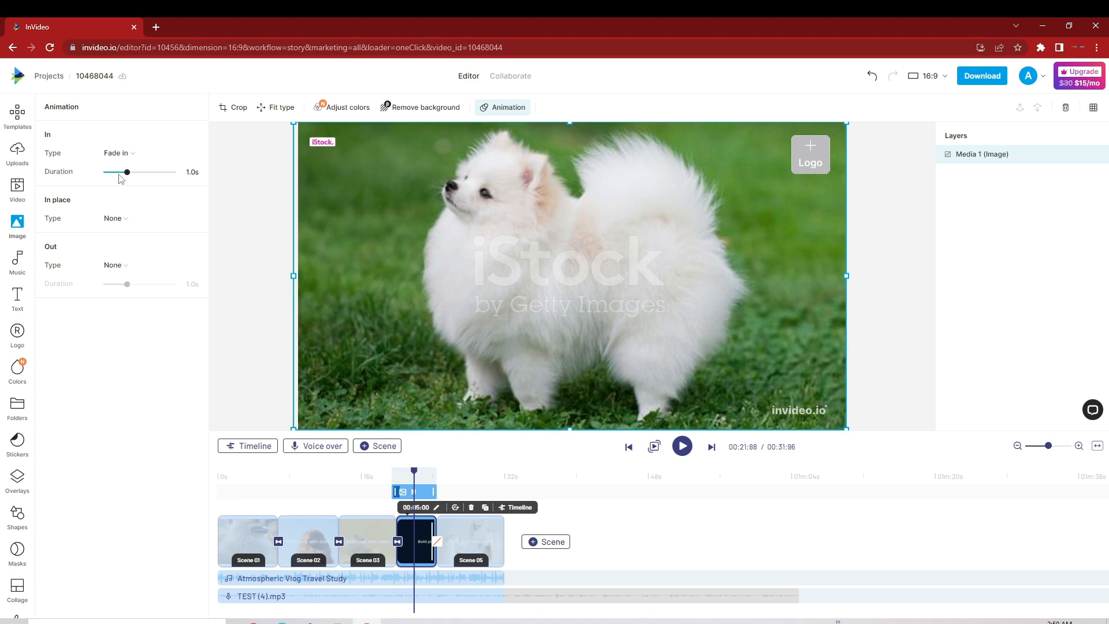
drag(147, 178, 168, 177)
Step: Set the image's in-place animation to Zoom out and its exit animation to Fade to right lasting 2.5 s
click(126, 224)
mouse_move(145, 275)
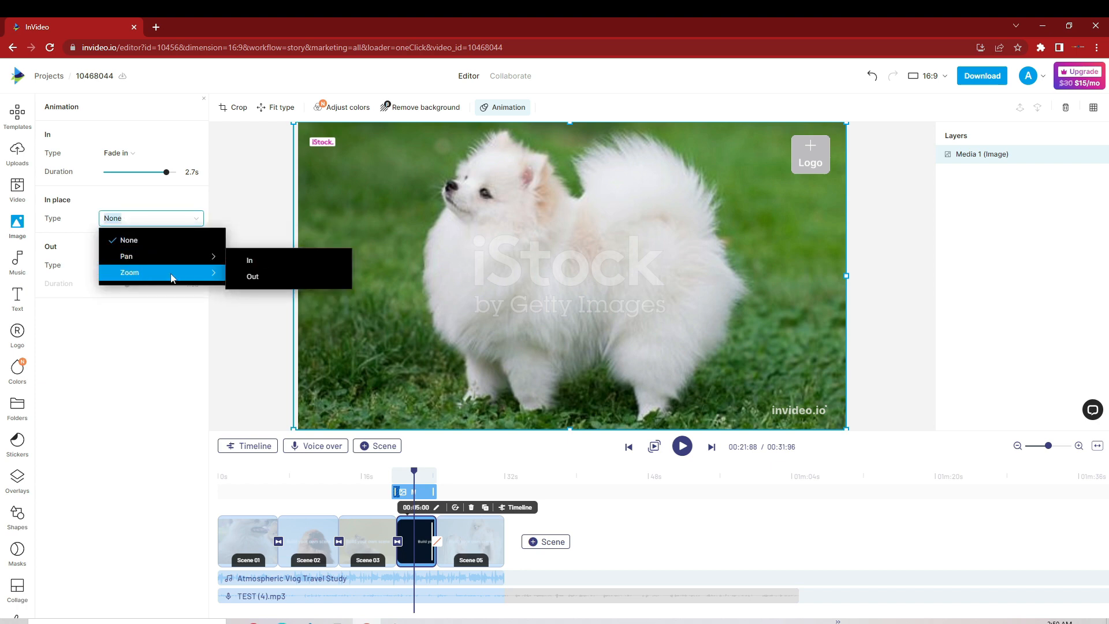
click(239, 277)
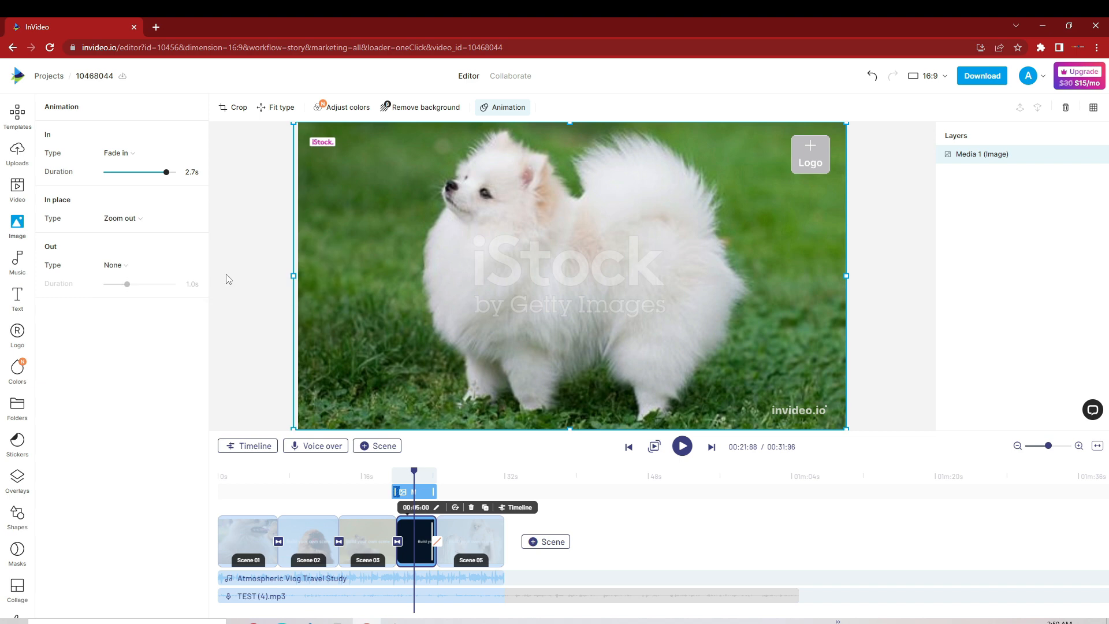
click(125, 267)
mouse_move(147, 309)
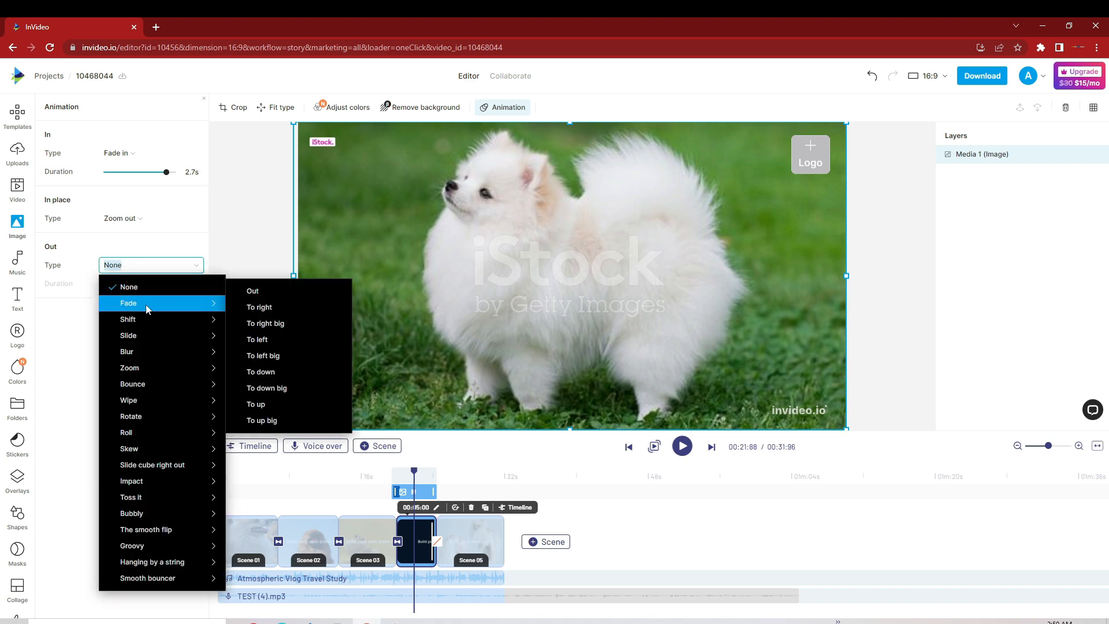
click(253, 311)
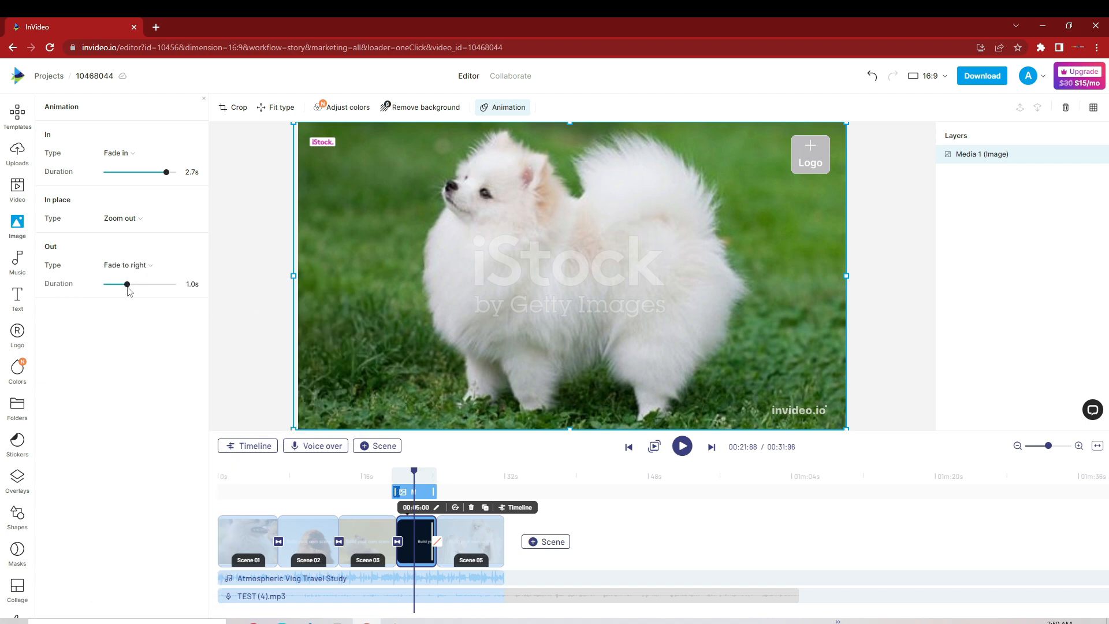
drag(127, 285, 164, 290)
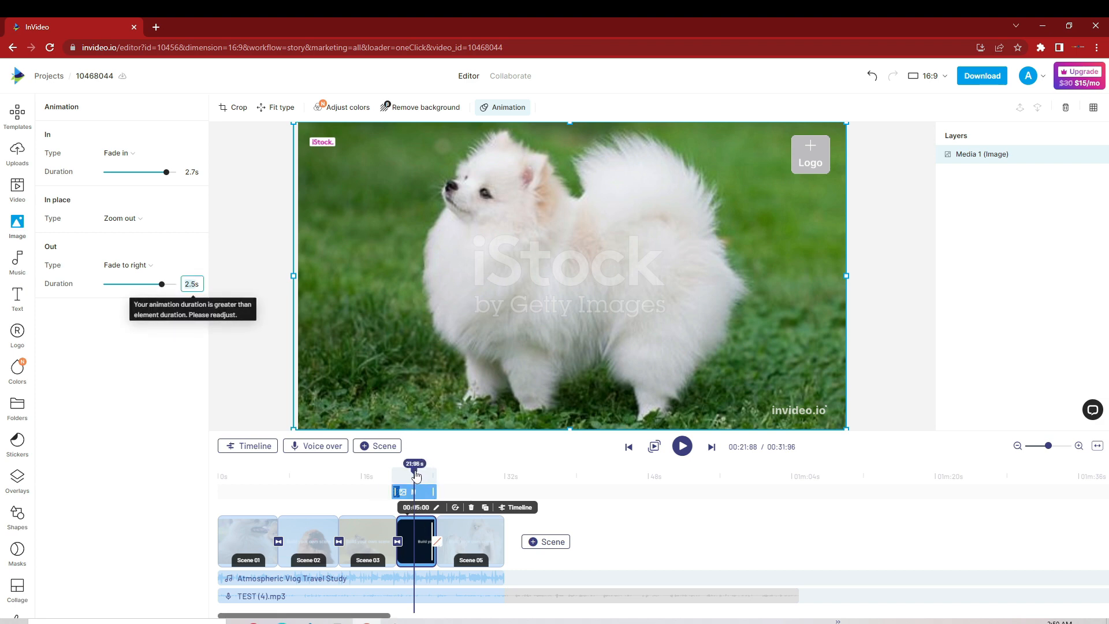
Step: Play the video from the end of scene 3 and return to the white Pomeranian scene to check its animations
drag(416, 478, 386, 485)
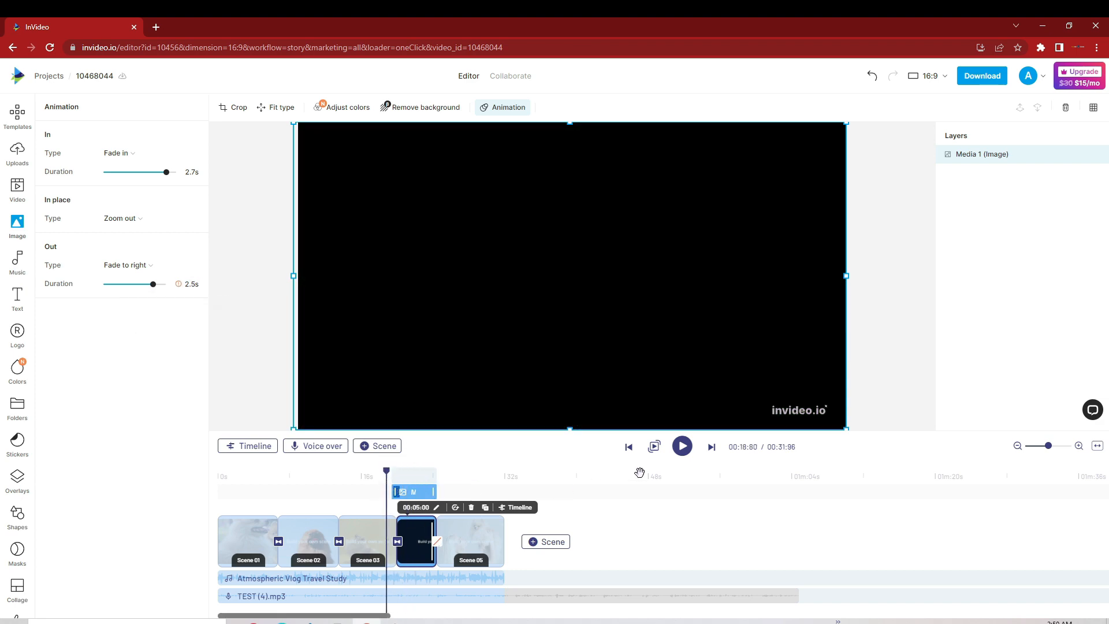
click(684, 454)
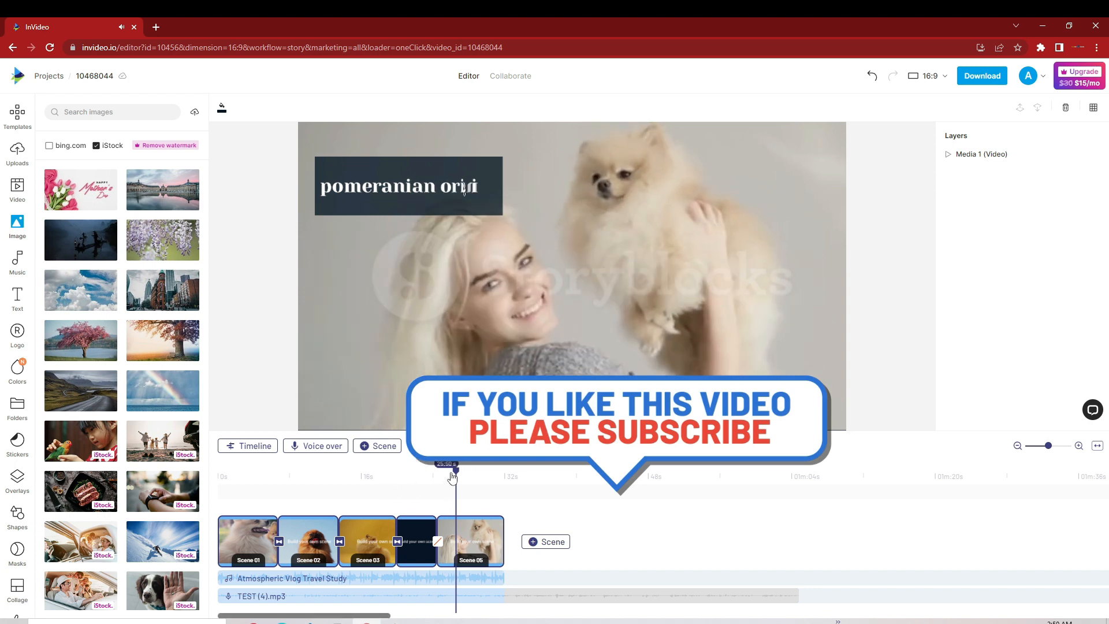
drag(456, 474, 422, 510)
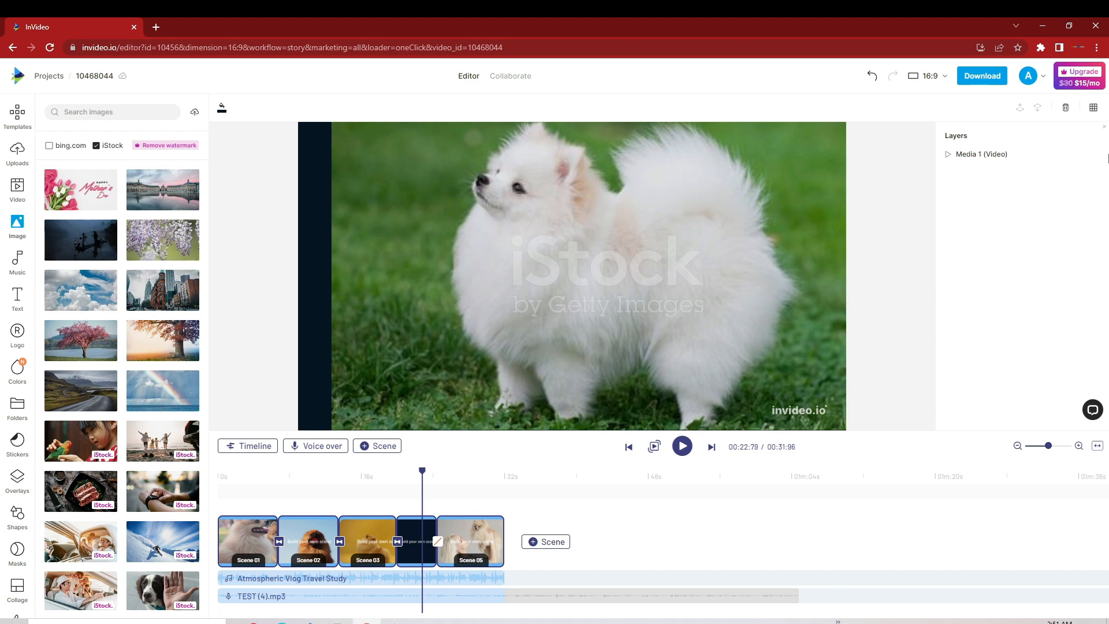
Step: Open the video's download options, try the 1080p quality and settle on 720p
click(988, 77)
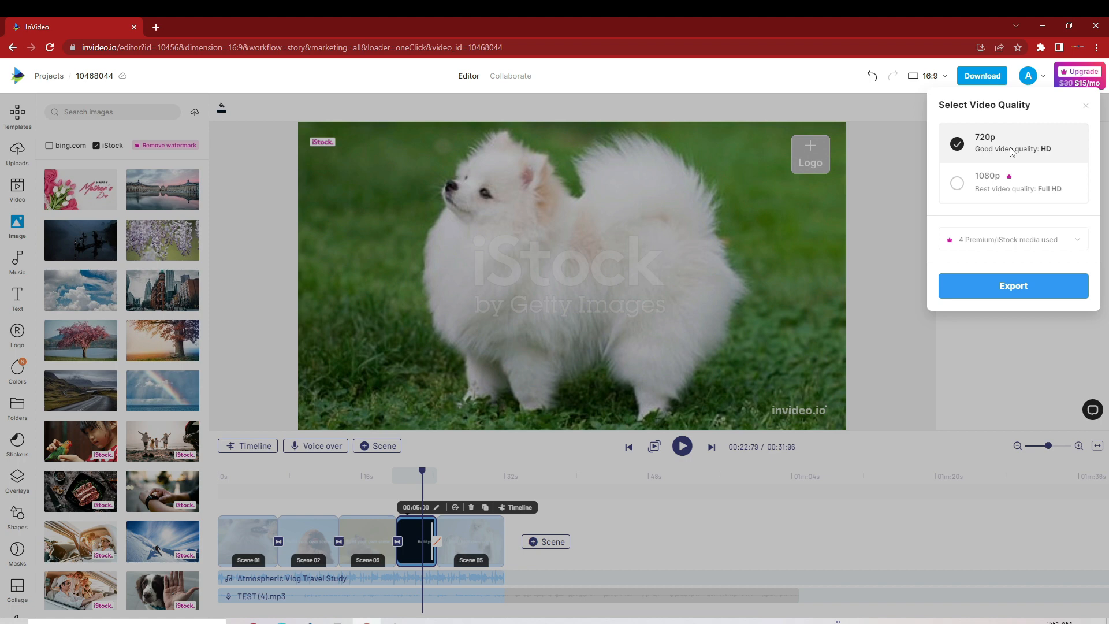
click(962, 186)
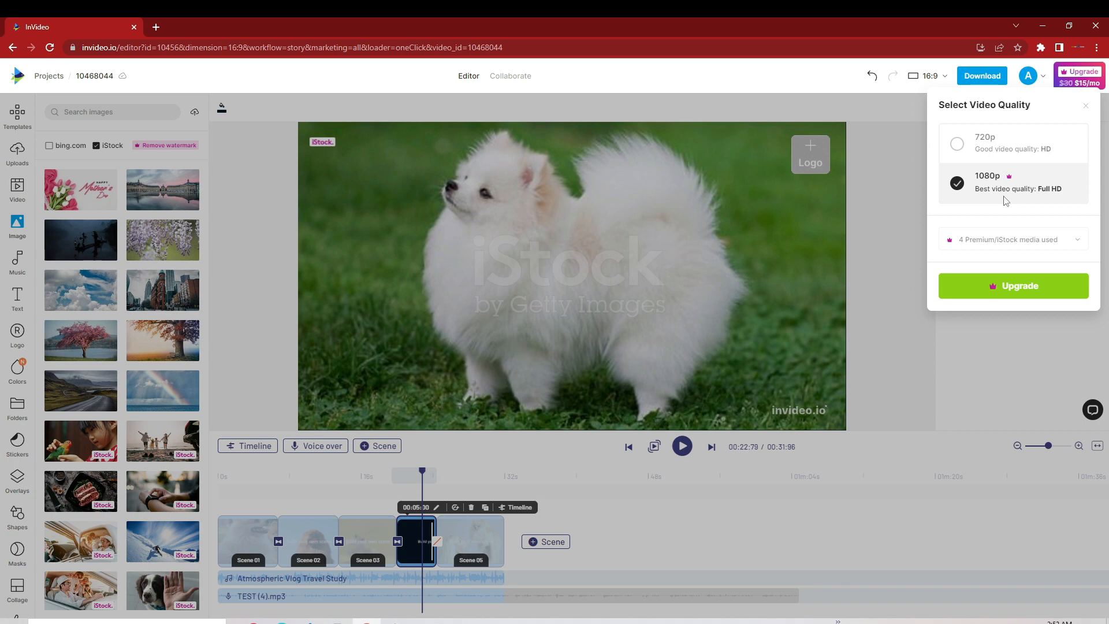
click(956, 146)
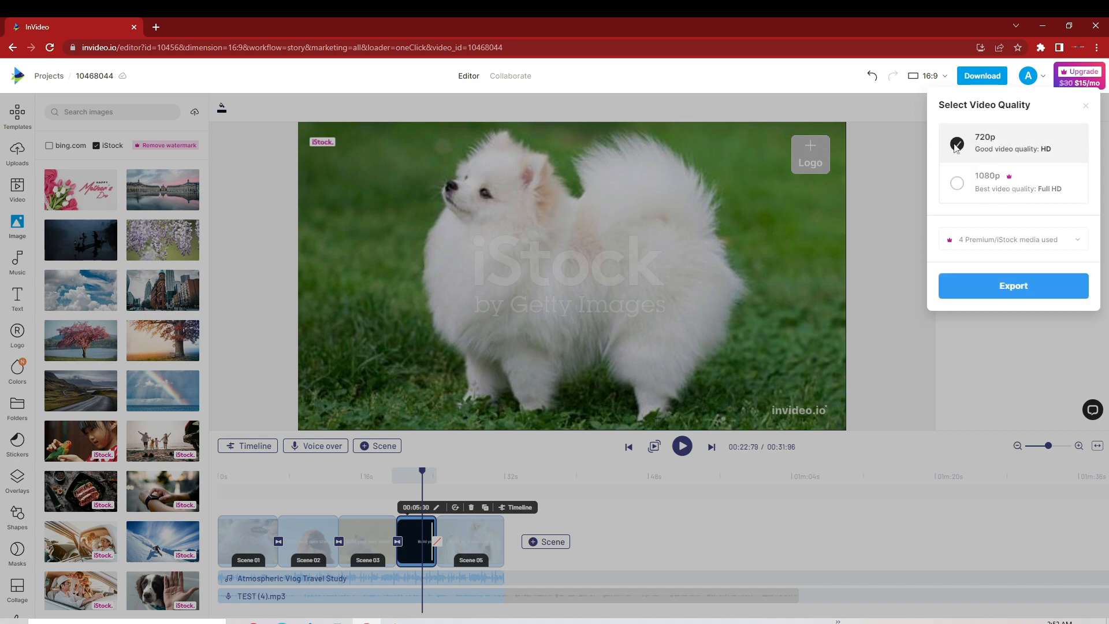